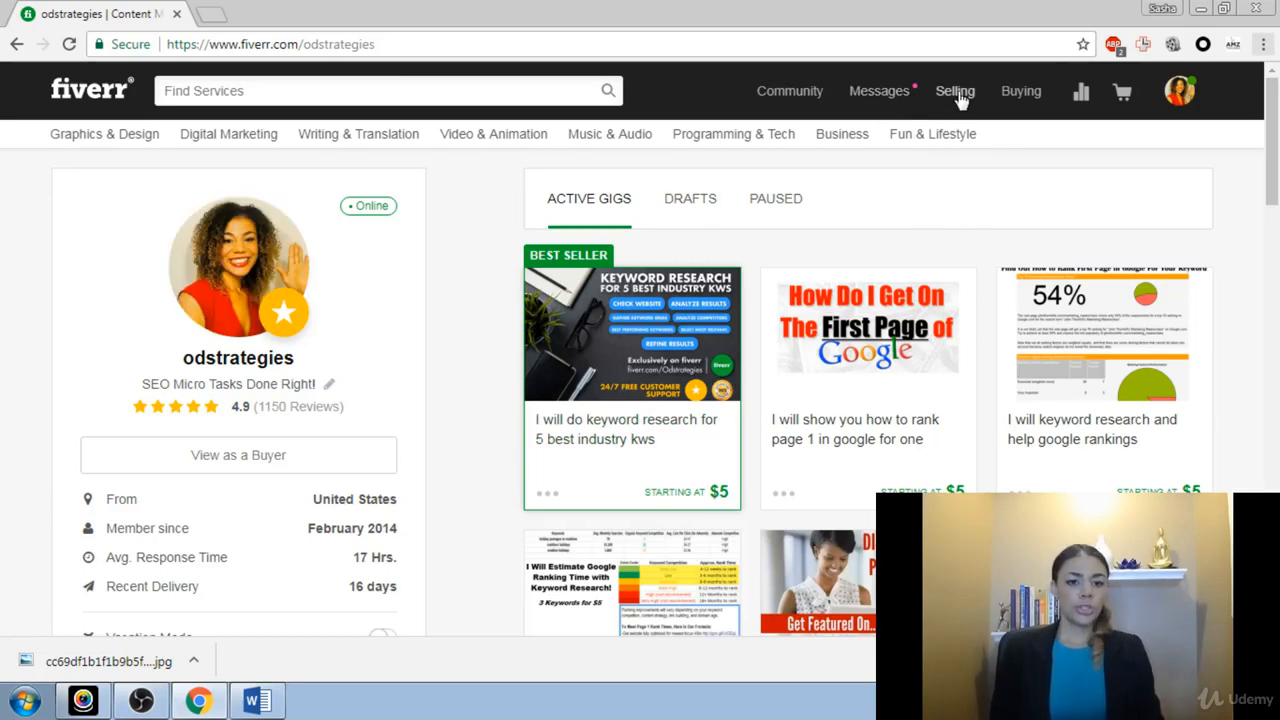
Open the seller's gig management page and show the draft gigs
{"action": "mouse_move", "coordinate": [955, 97]}
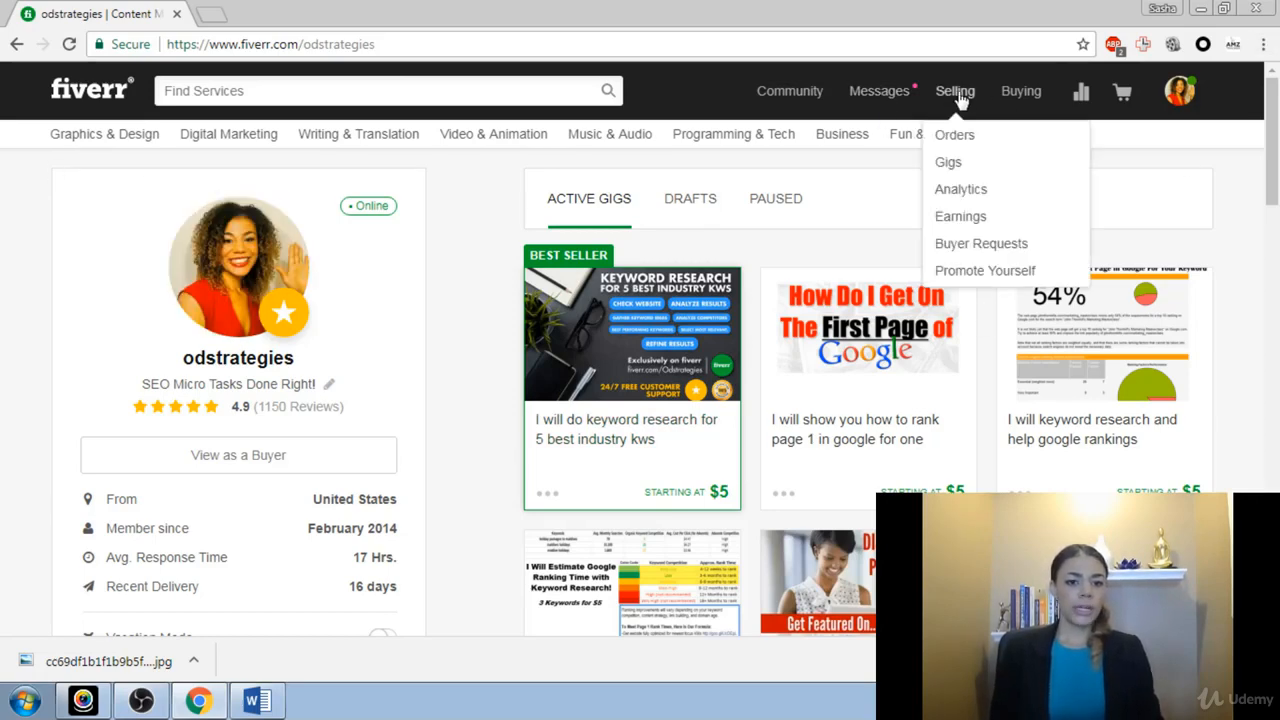
{"action": "left_click", "coordinate": [948, 163]}
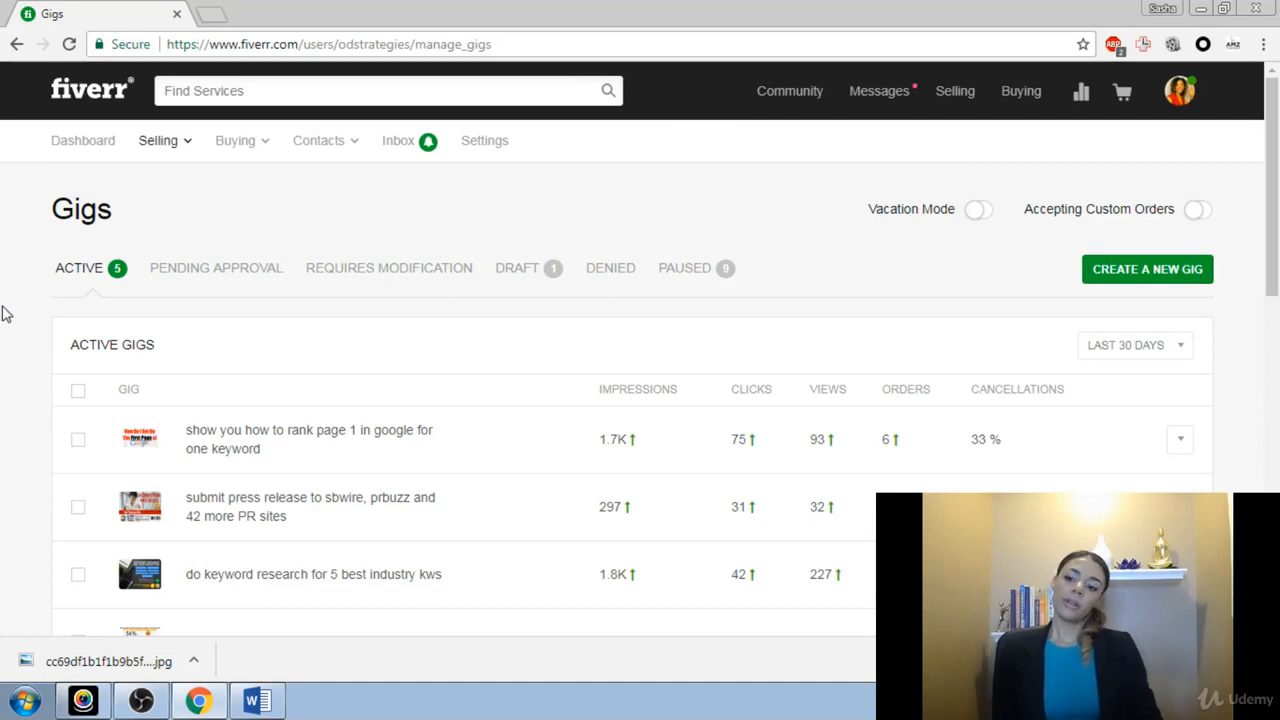
{"action": "scroll", "coordinate": [5, 314], "scroll_direction": "down", "scroll_amount": 2}
{"action": "scroll", "coordinate": [10, 311], "scroll_direction": "up", "scroll_amount": 1}
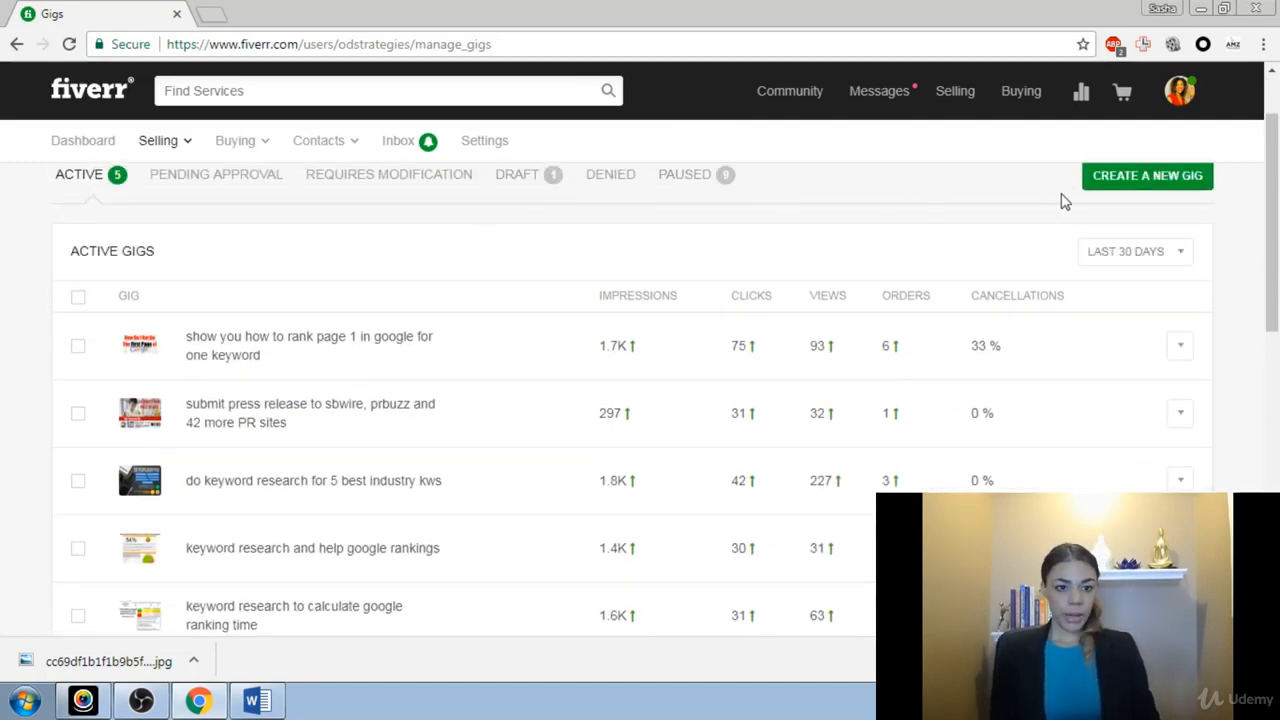
{"action": "left_click", "coordinate": [531, 187]}
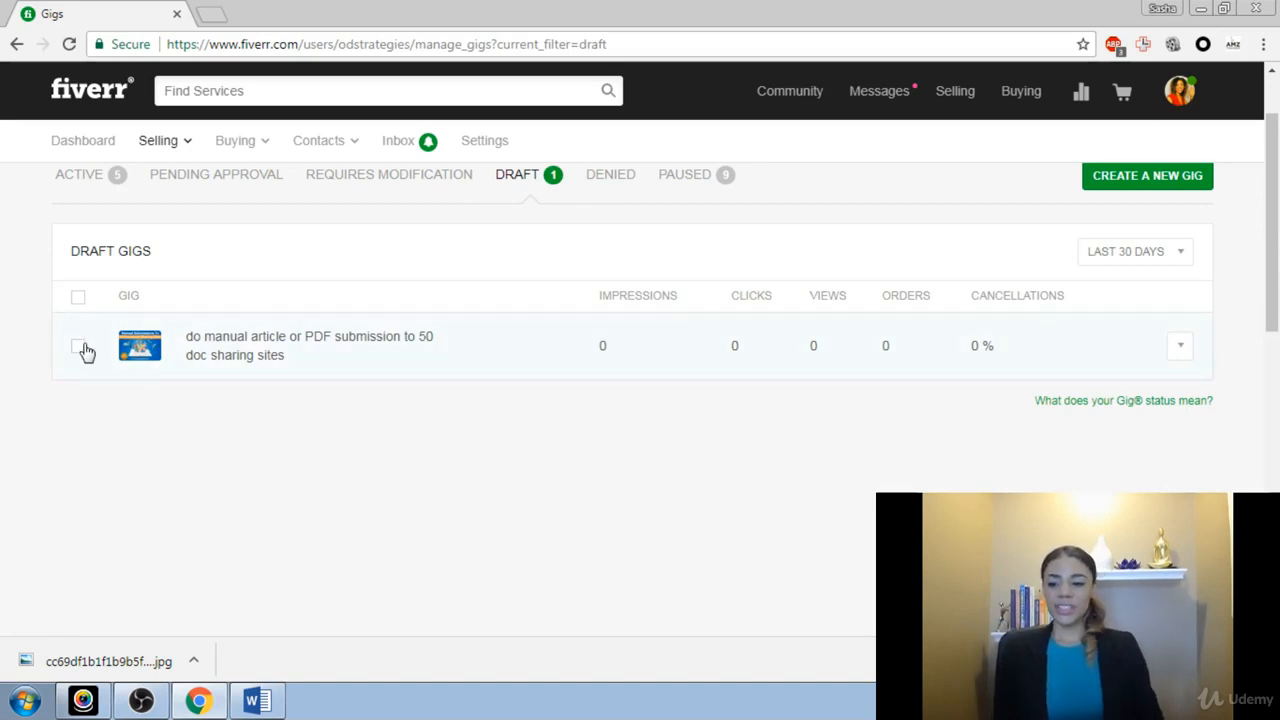
Open the draft gig about manual article or PDF submission to 50 doc sharing sites for editing
{"action": "left_click", "coordinate": [228, 346]}
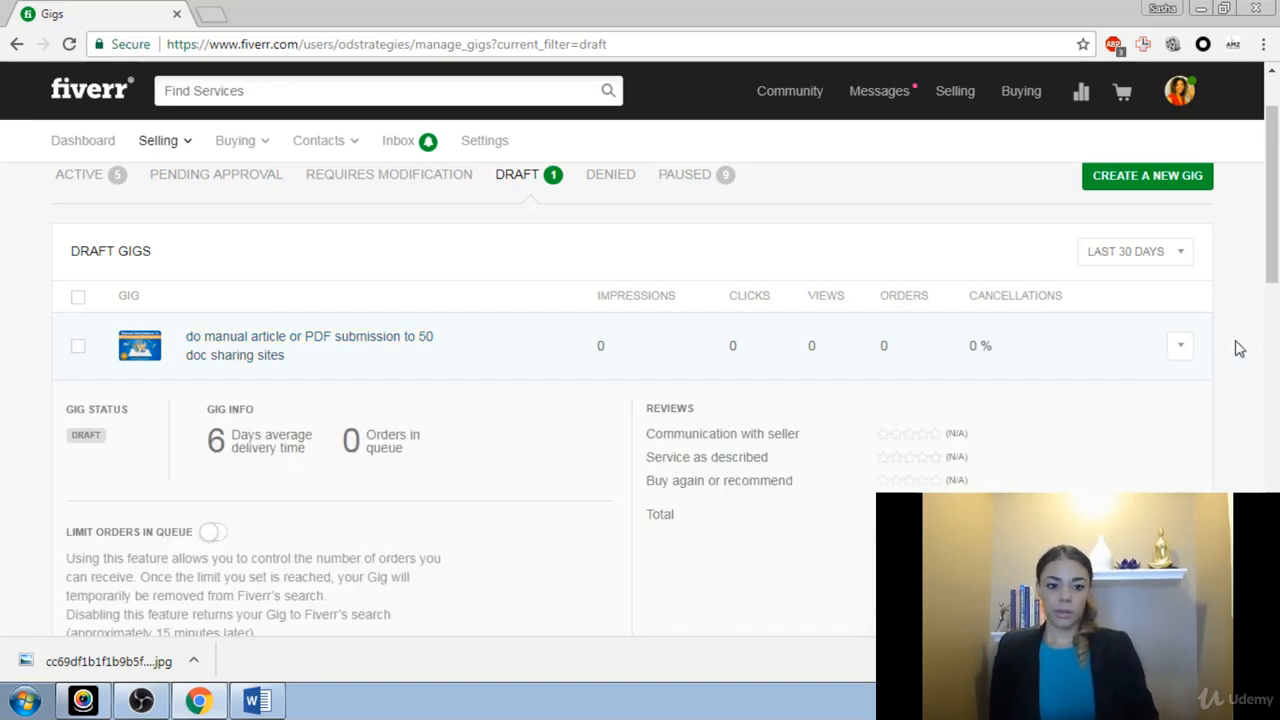
{"action": "left_click", "coordinate": [1183, 347]}
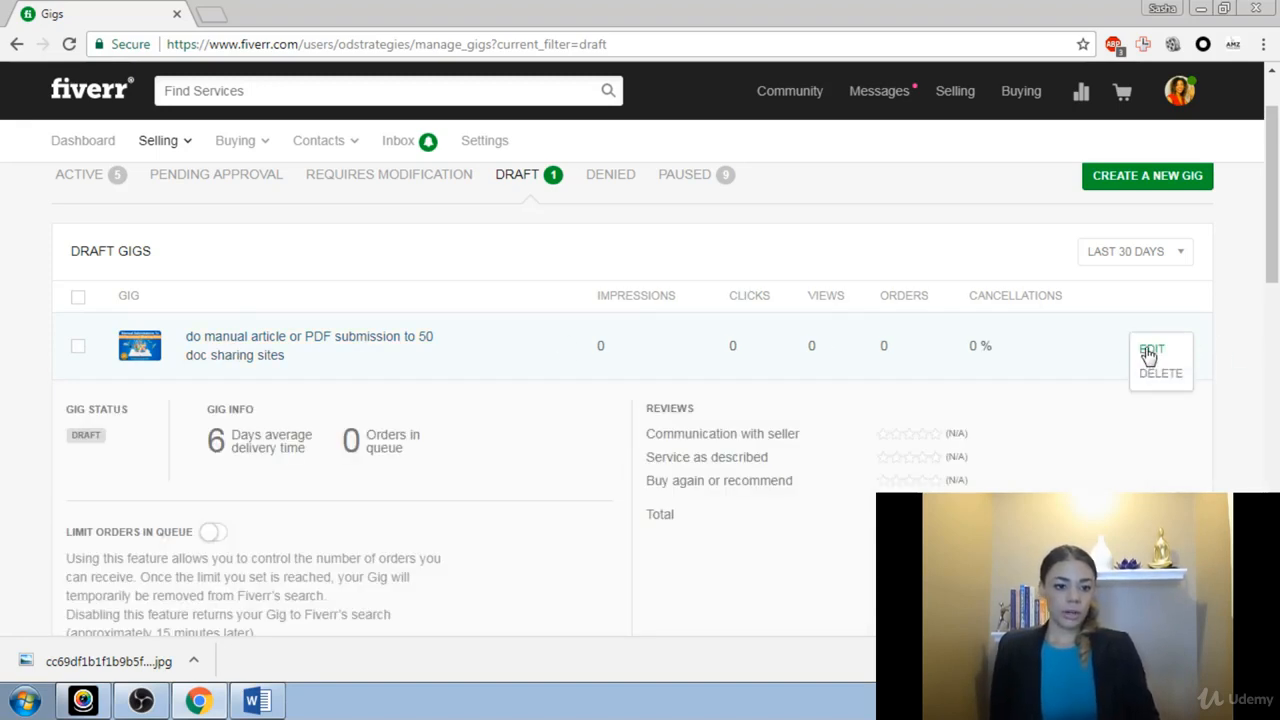
{"action": "left_click", "coordinate": [1151, 349]}
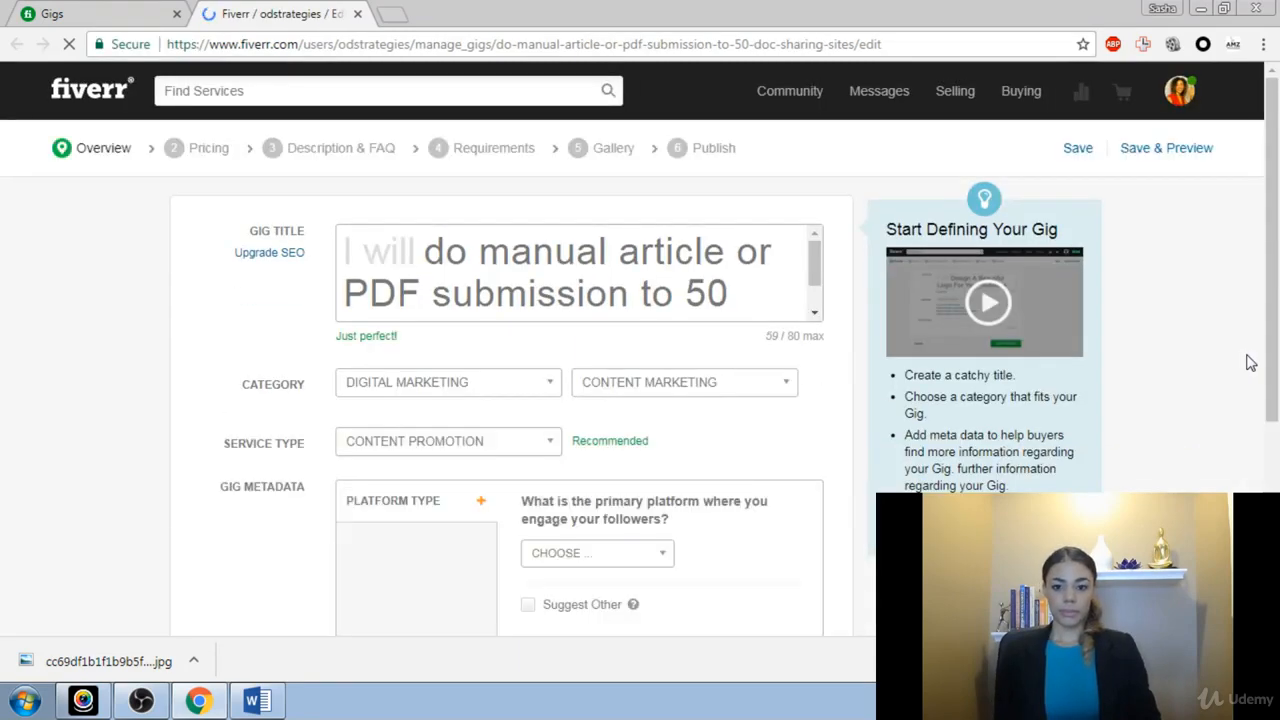
Set the gig's category to Digital Marketing and its subcategory to Content Marketing
{"action": "left_click", "coordinate": [801, 312]}
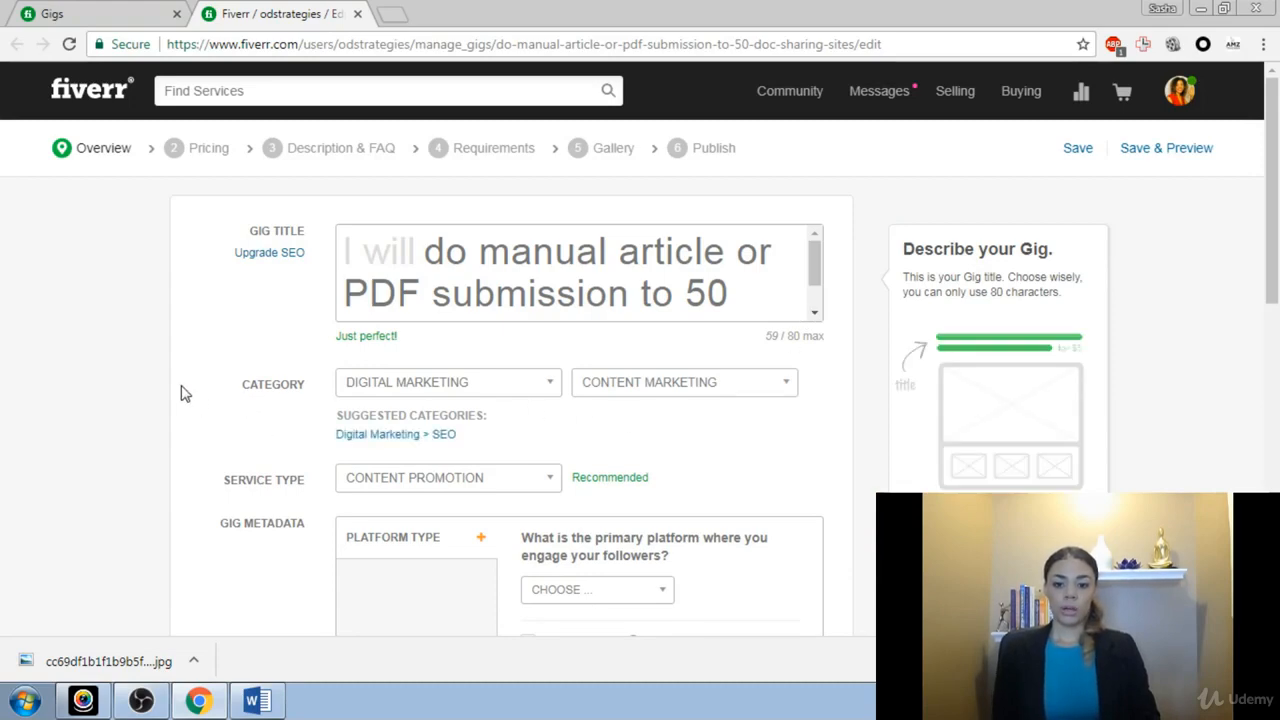
{"action": "scroll", "coordinate": [181, 393], "scroll_direction": "down", "scroll_amount": 4}
{"action": "scroll", "coordinate": [181, 393], "scroll_direction": "up", "scroll_amount": 4}
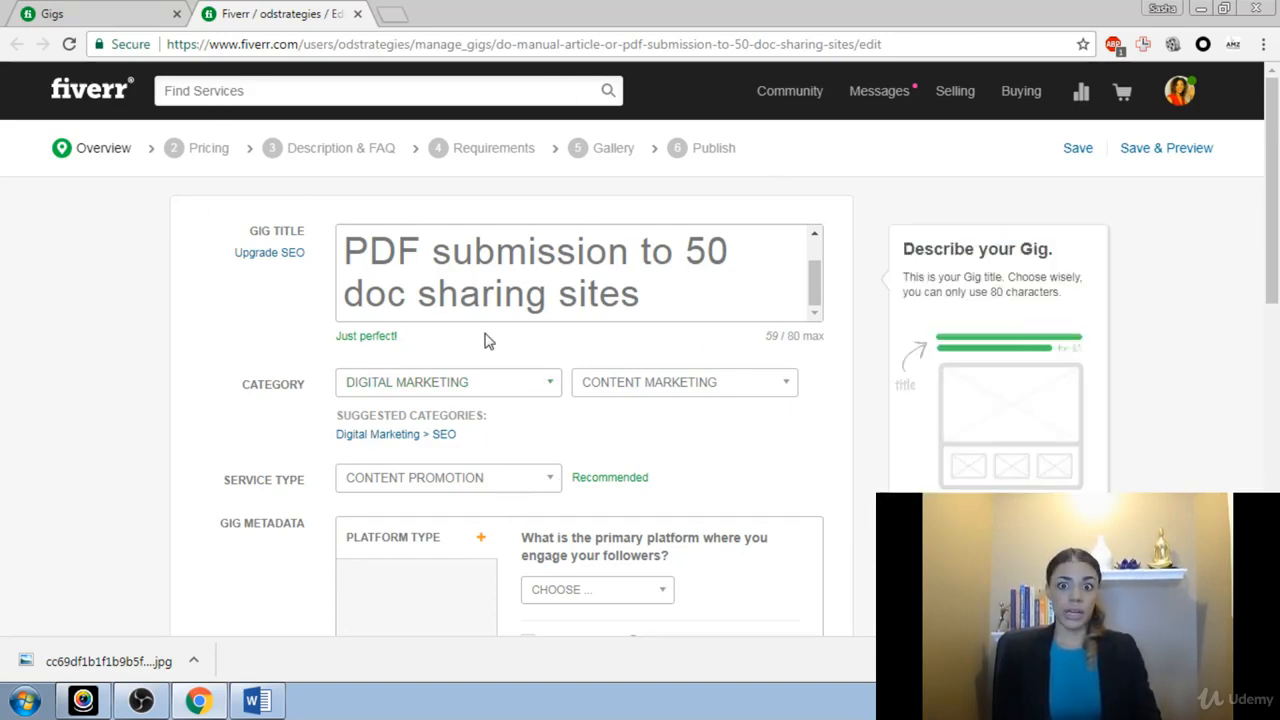
{"action": "left_click", "coordinate": [551, 389]}
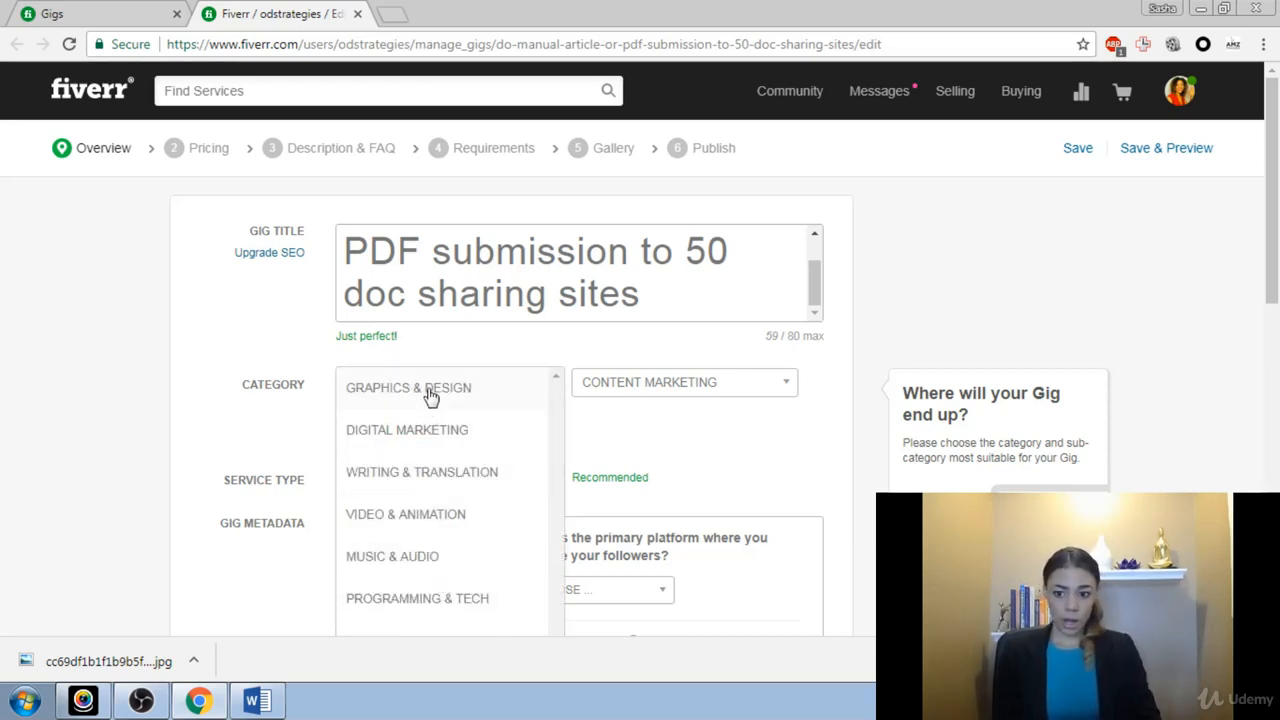
{"action": "left_click", "coordinate": [420, 432]}
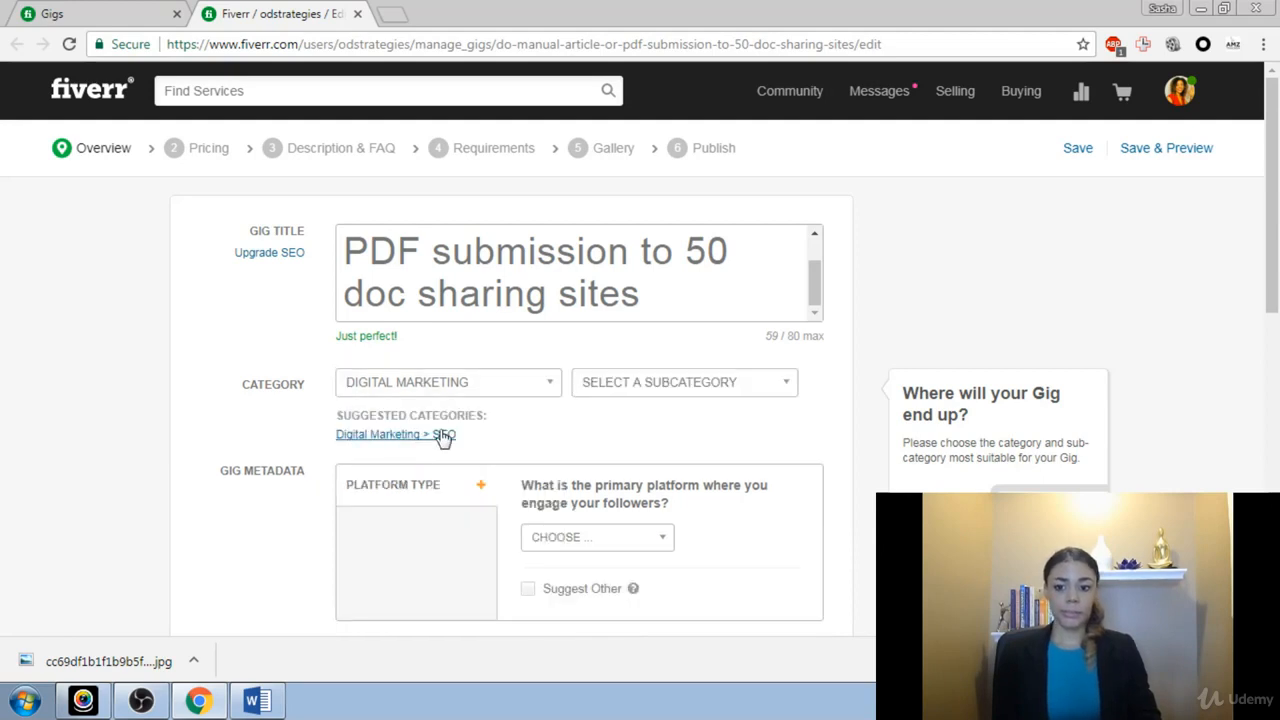
{"action": "left_click", "coordinate": [789, 386]}
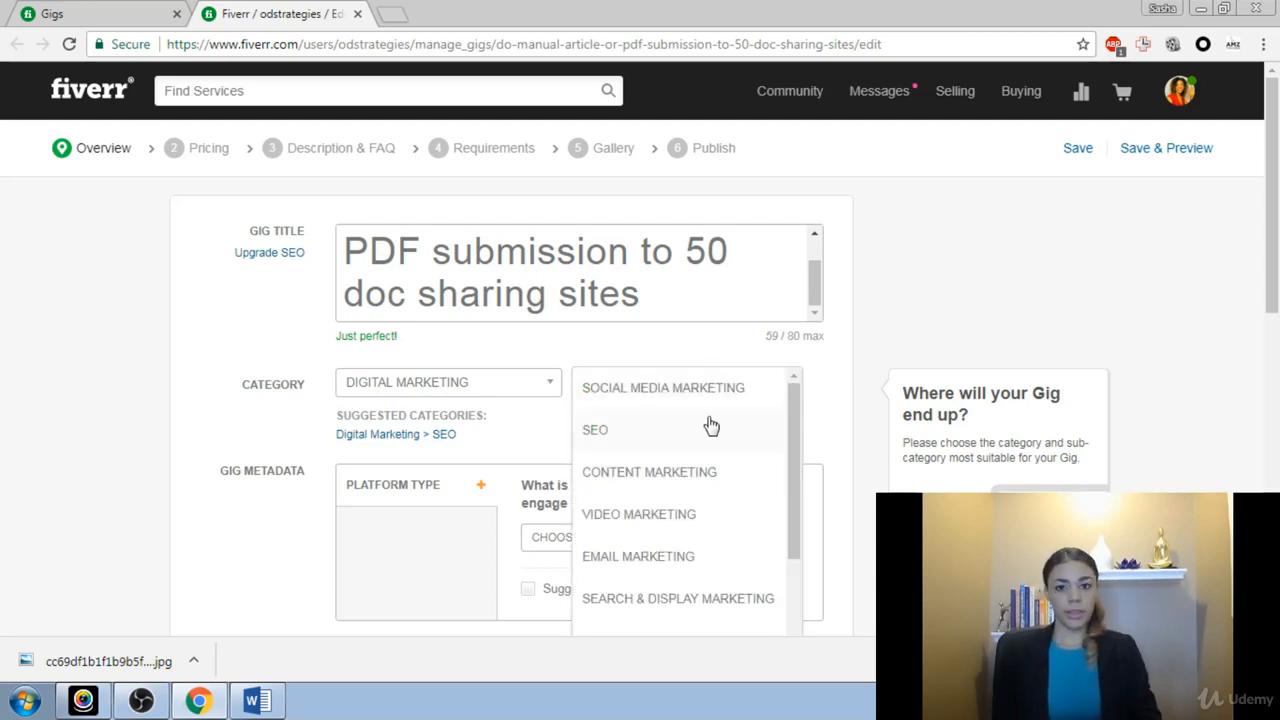
{"action": "left_click", "coordinate": [696, 478]}
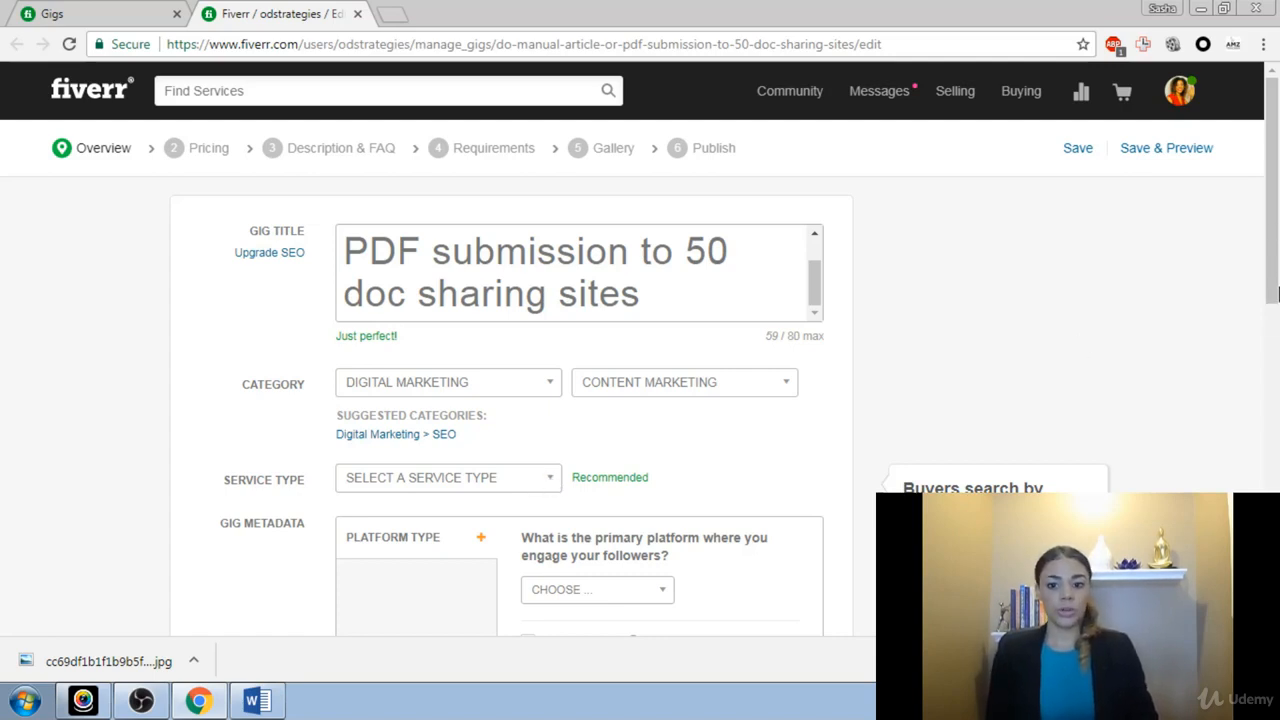
Set the gig's service type to Content Promotion
{"action": "left_click", "coordinate": [552, 485]}
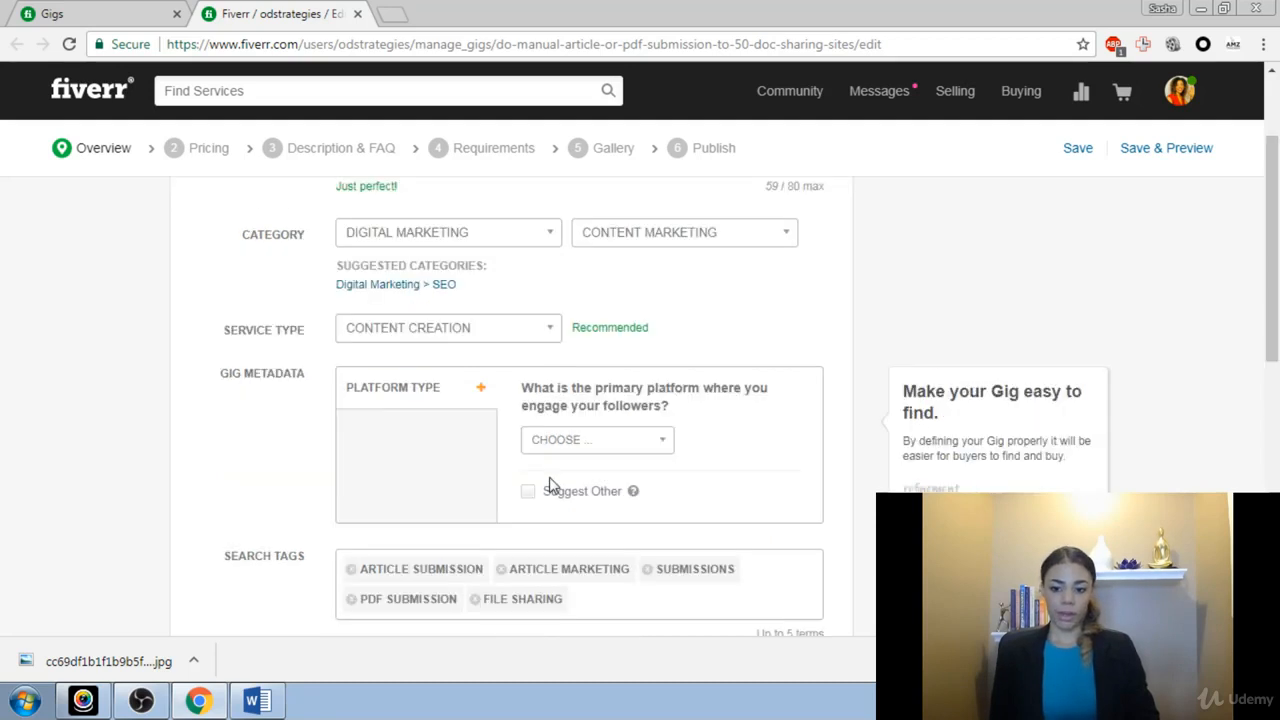
{"action": "left_click", "coordinate": [553, 330]}
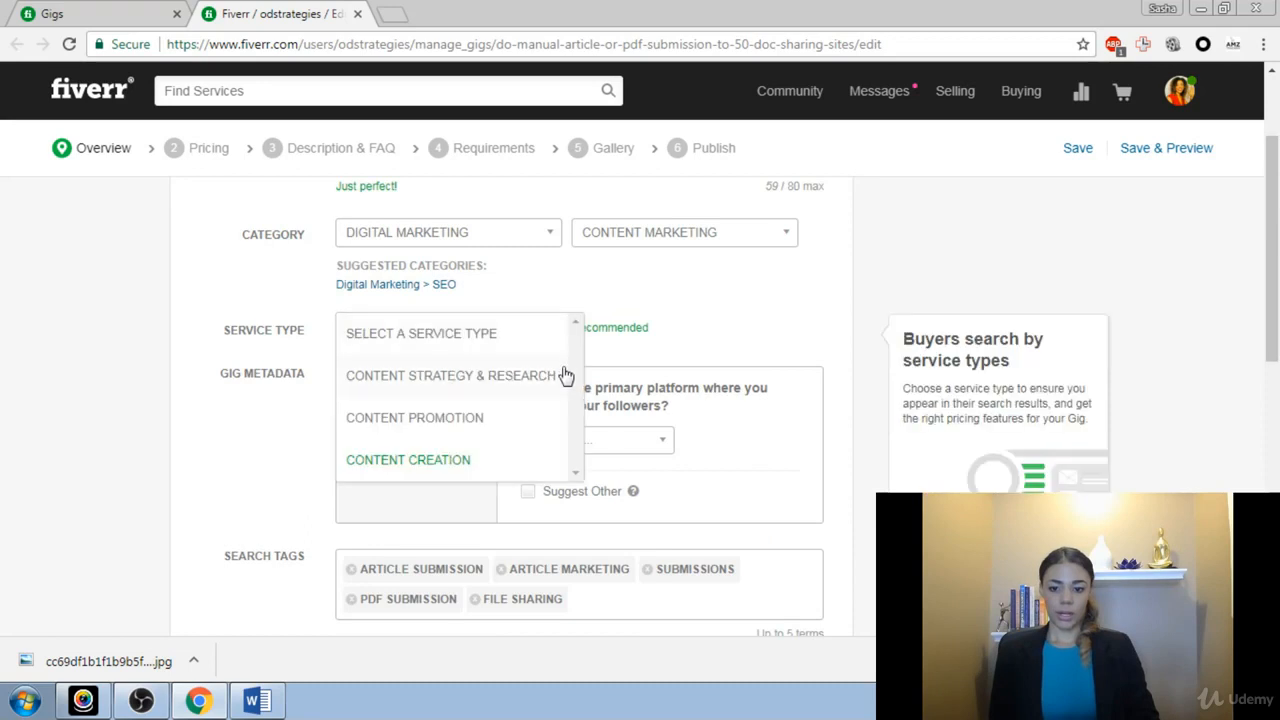
{"action": "left_click", "coordinate": [453, 418]}
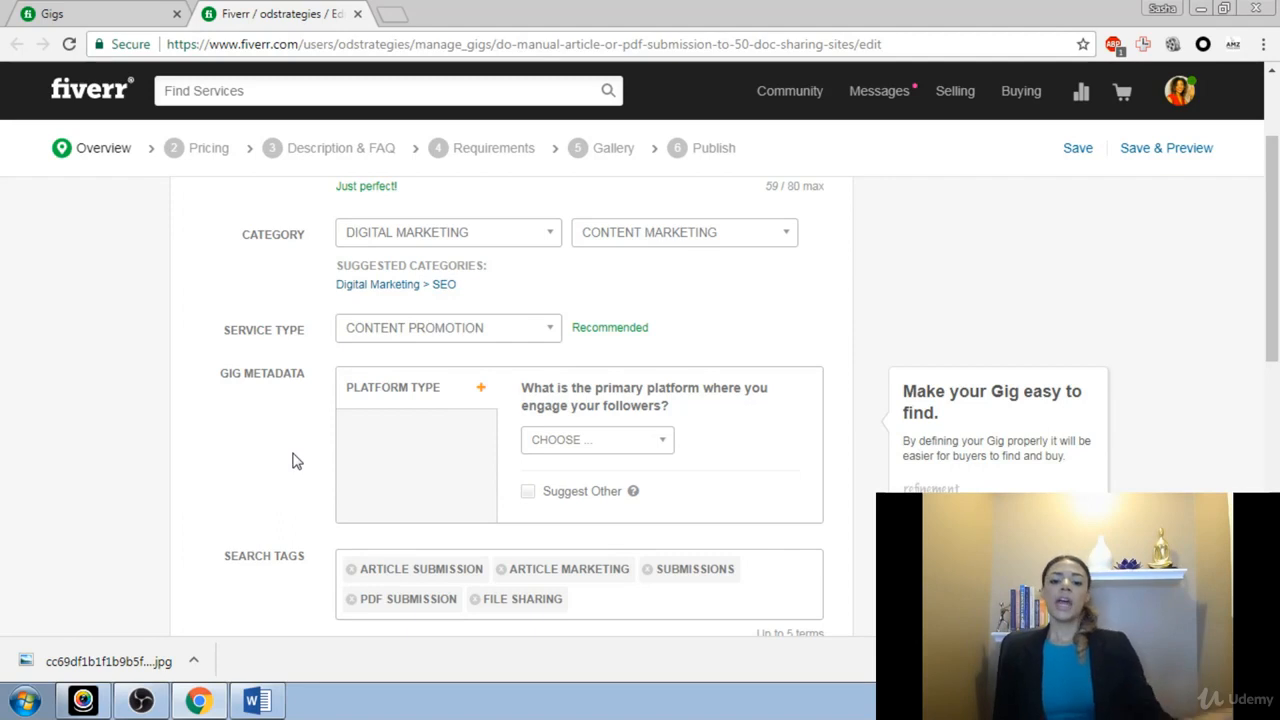
Examine the primary platform choices and the Suggest Other option in the gig metadata, leaving them unset
{"action": "left_click", "coordinate": [663, 446]}
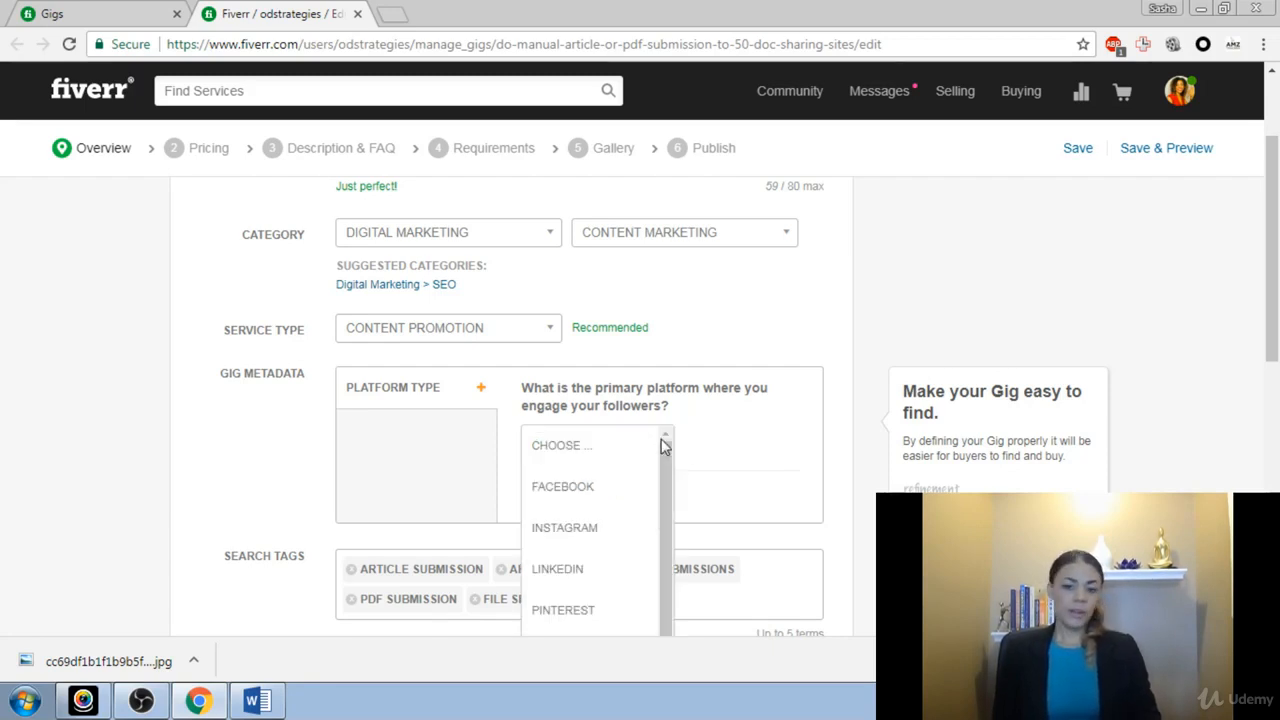
{"action": "scroll", "coordinate": [766, 429], "scroll_direction": "down", "scroll_amount": 2}
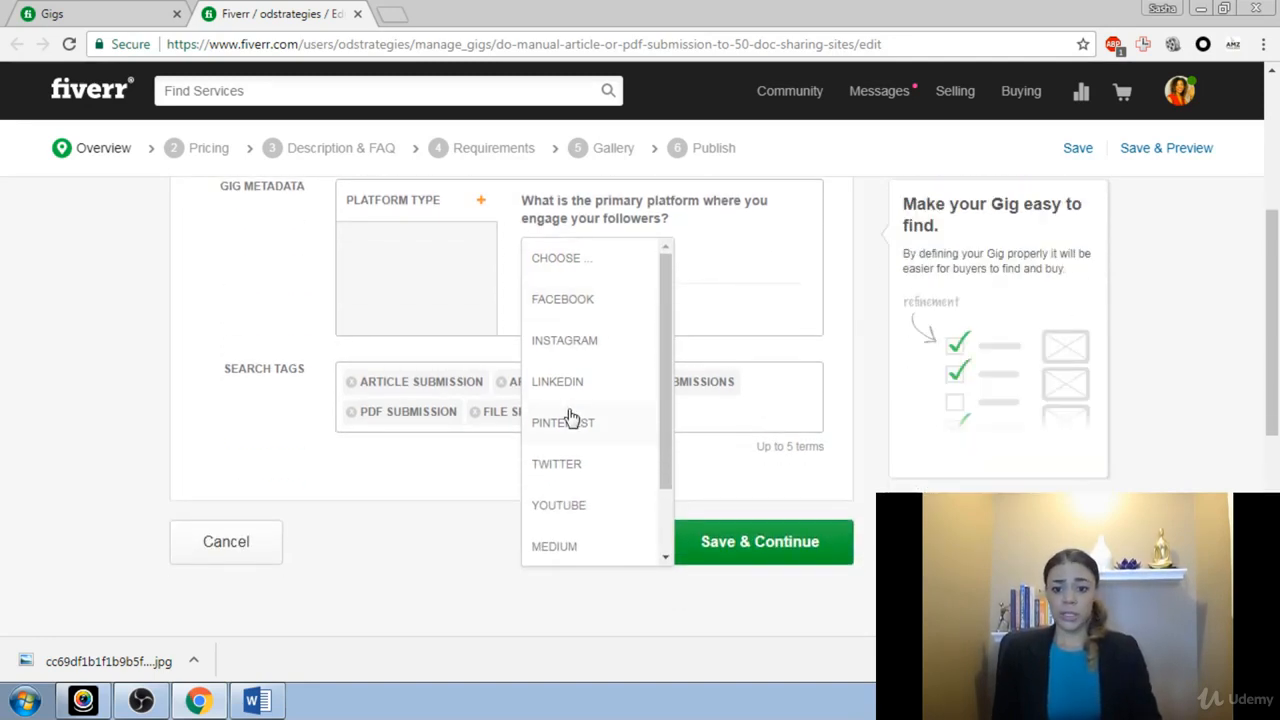
{"action": "left_click_drag", "start_coordinate": [666, 410], "coordinate": [666, 484]}
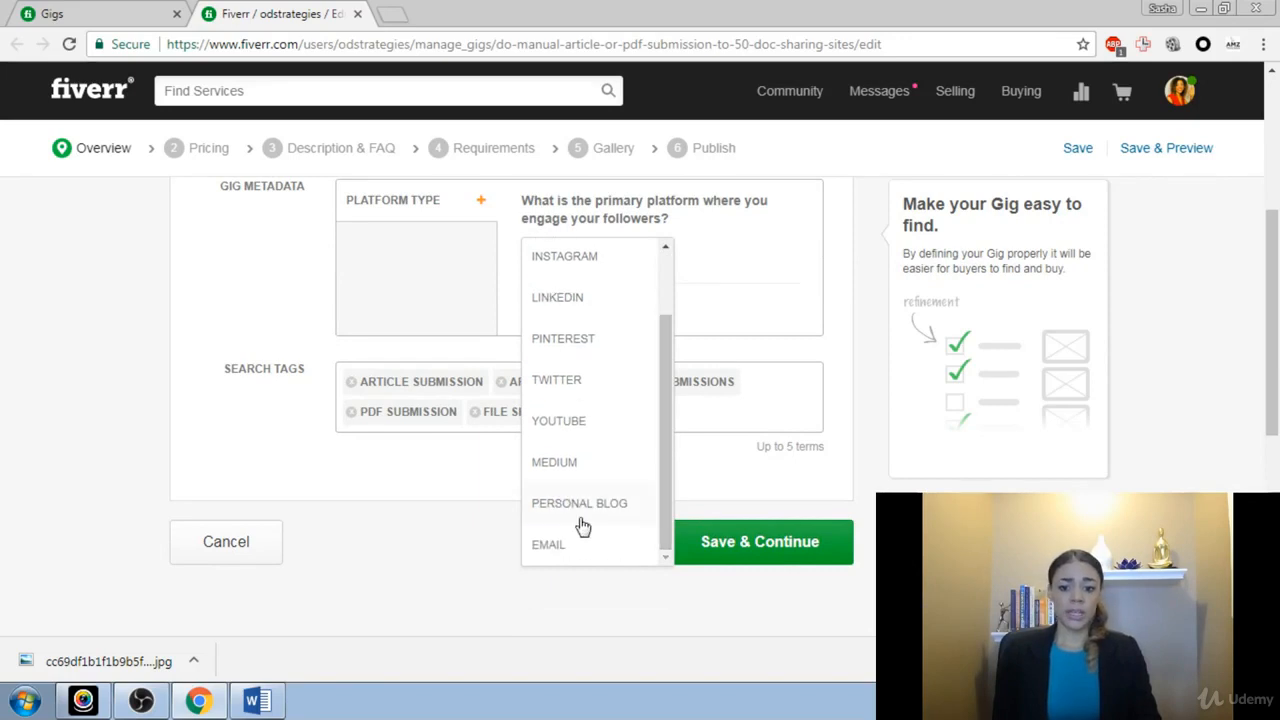
{"action": "left_click", "coordinate": [790, 265]}
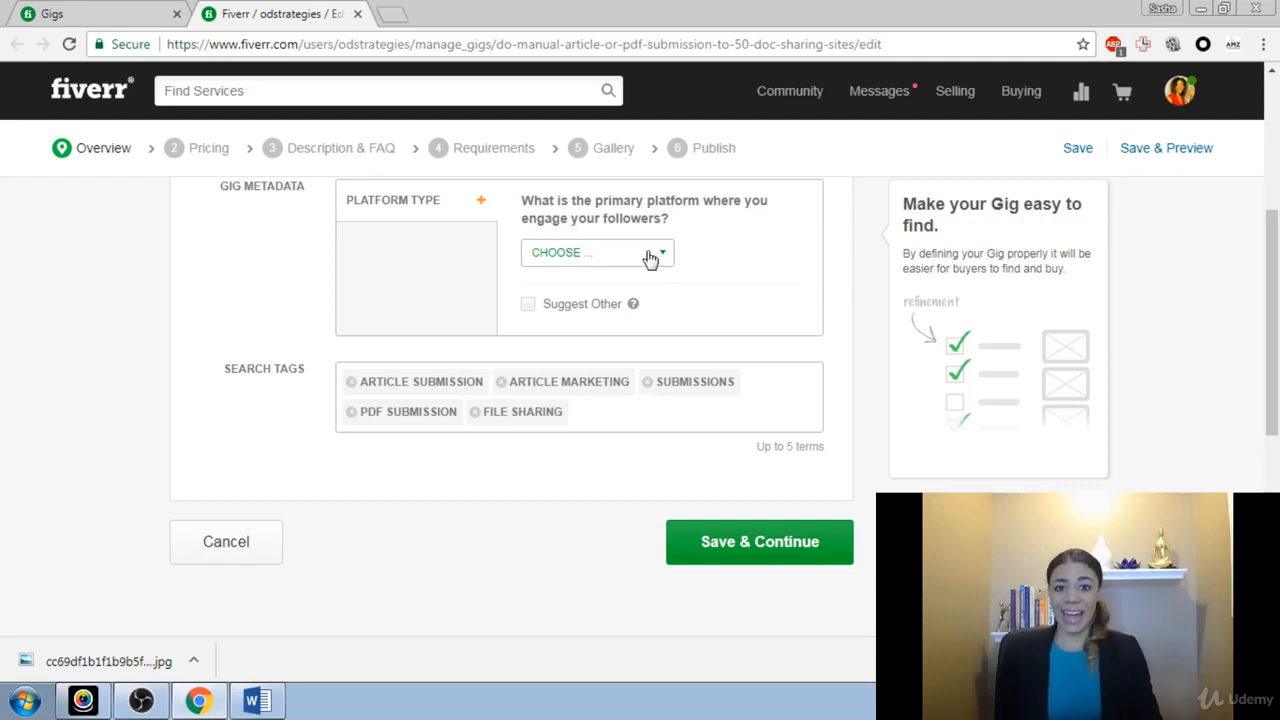
{"action": "left_click", "coordinate": [527, 305]}
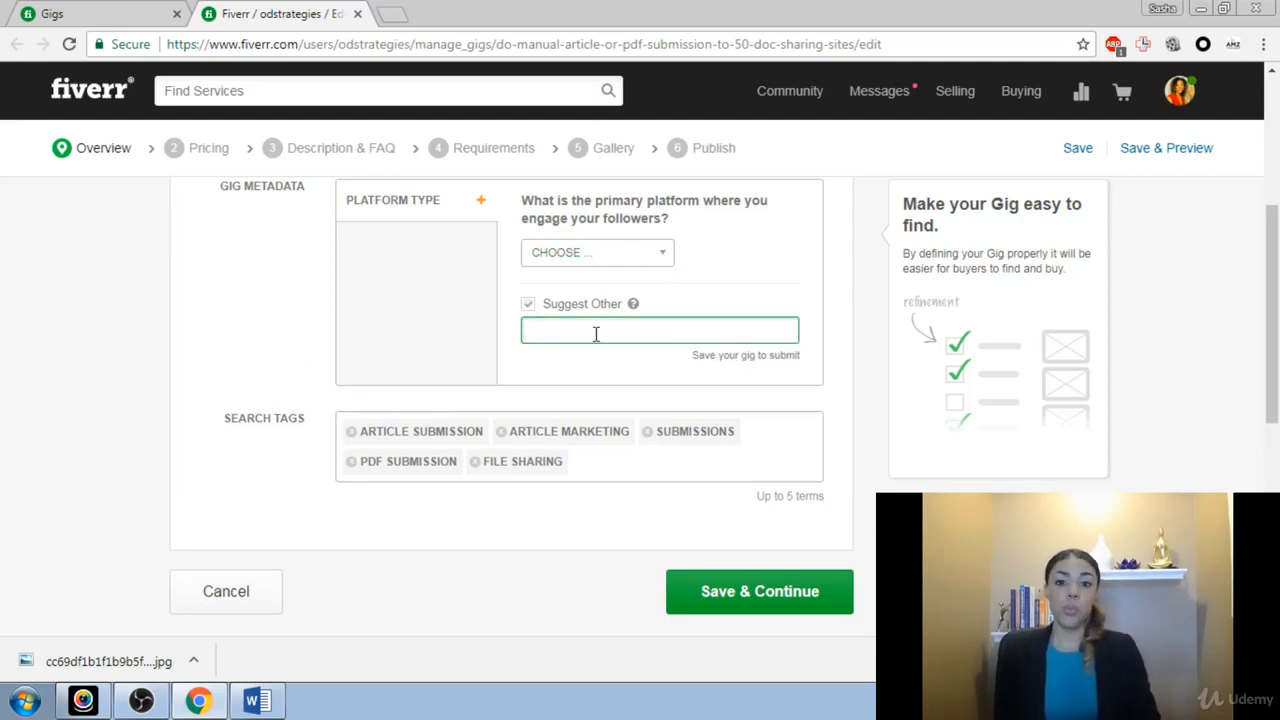
{"action": "left_click", "coordinate": [527, 304]}
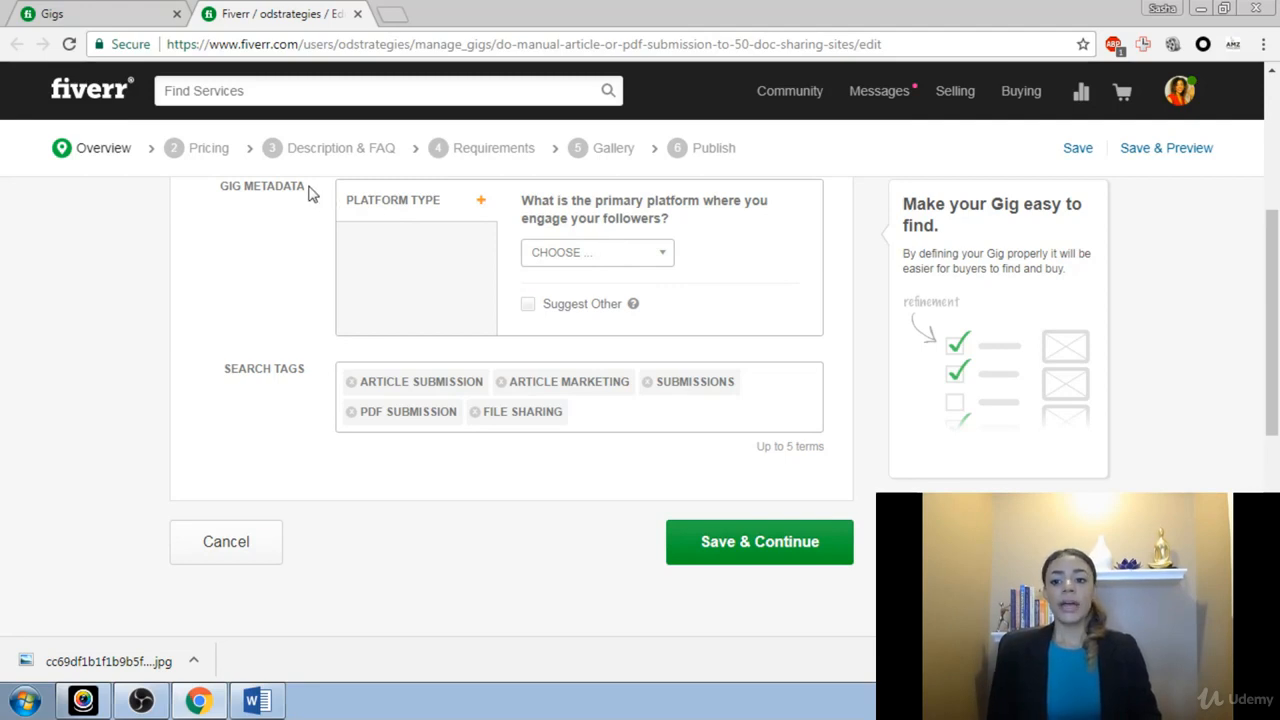
{"action": "left_click_drag", "start_coordinate": [309, 189], "coordinate": [220, 197]}
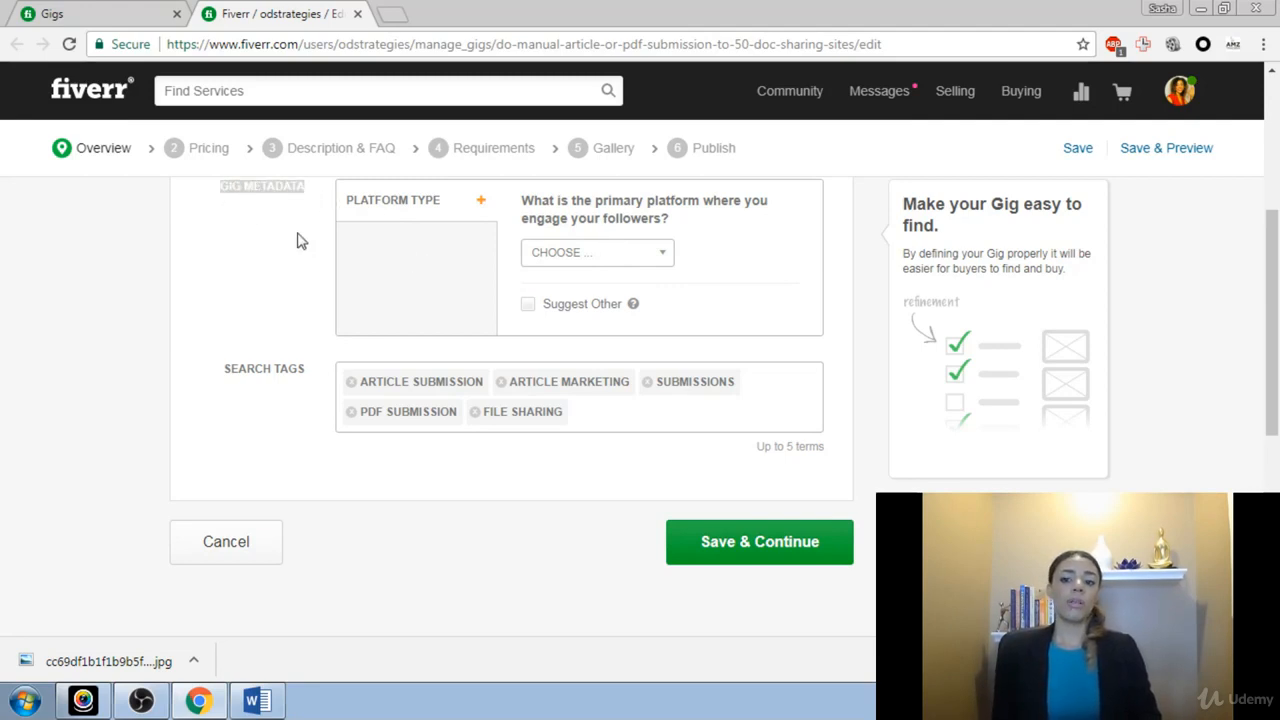
{"action": "left_click", "coordinate": [316, 202]}
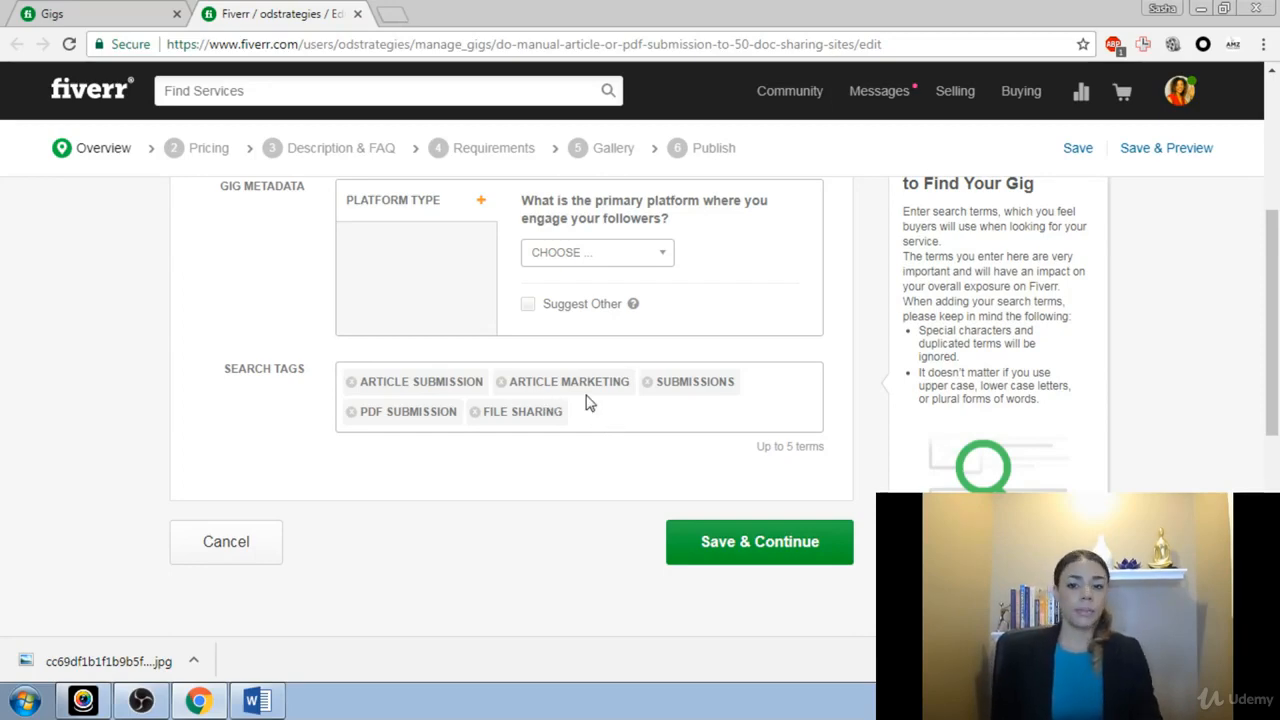
Remove the File Sharing search tag and add "file sharing" back from the suggested terms
{"action": "scroll", "coordinate": [665, 433], "scroll_direction": "up", "scroll_amount": 4}
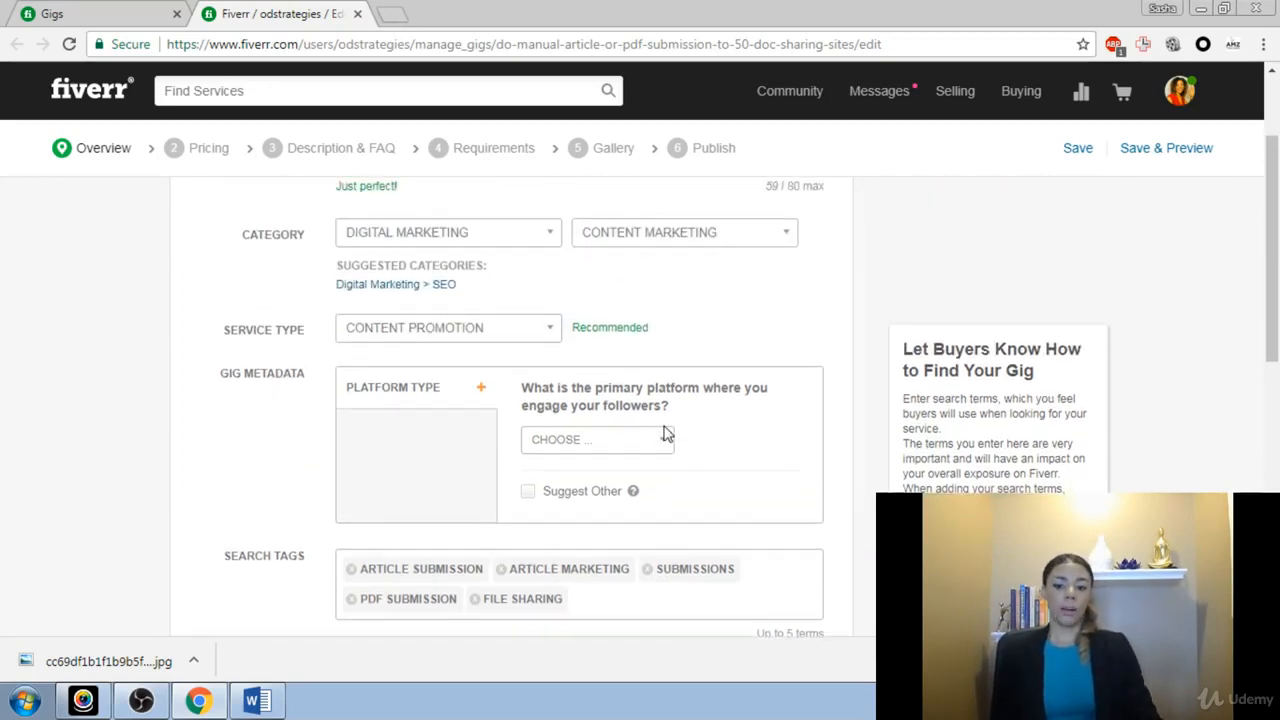
{"action": "scroll", "coordinate": [600, 423], "scroll_direction": "down", "scroll_amount": 2}
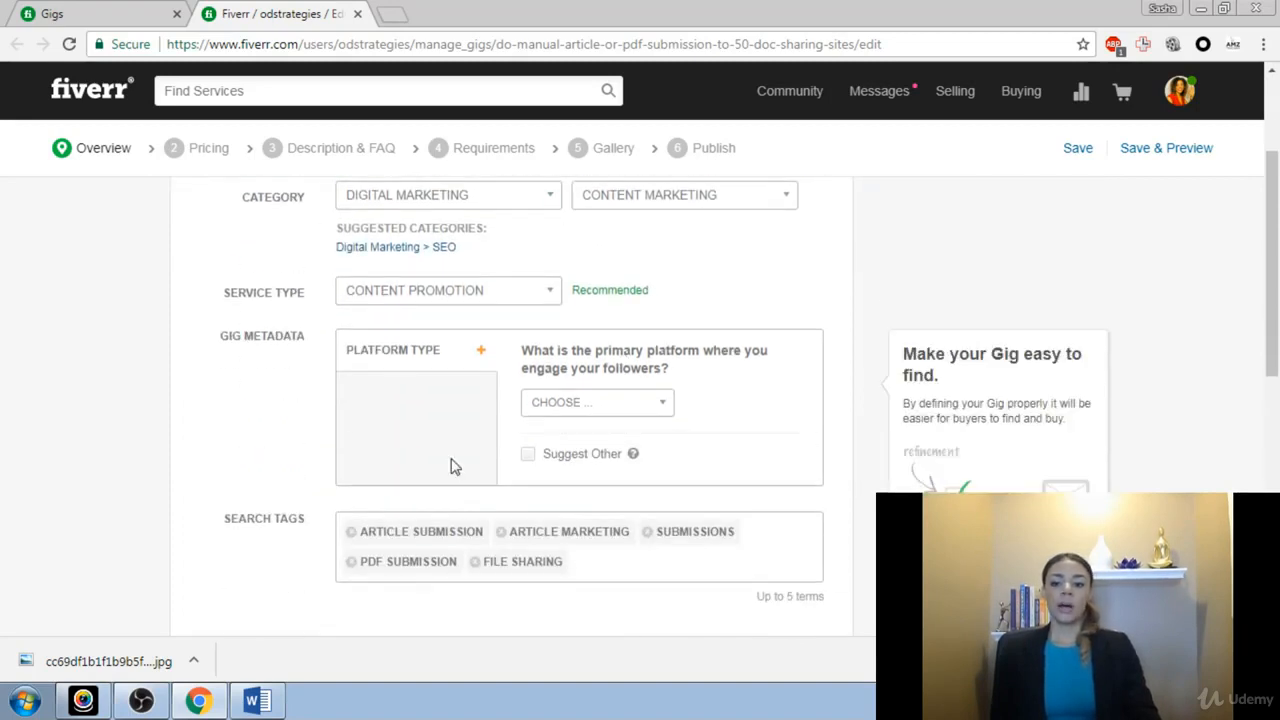
{"action": "scroll", "coordinate": [514, 563], "scroll_direction": "down", "scroll_amount": 2}
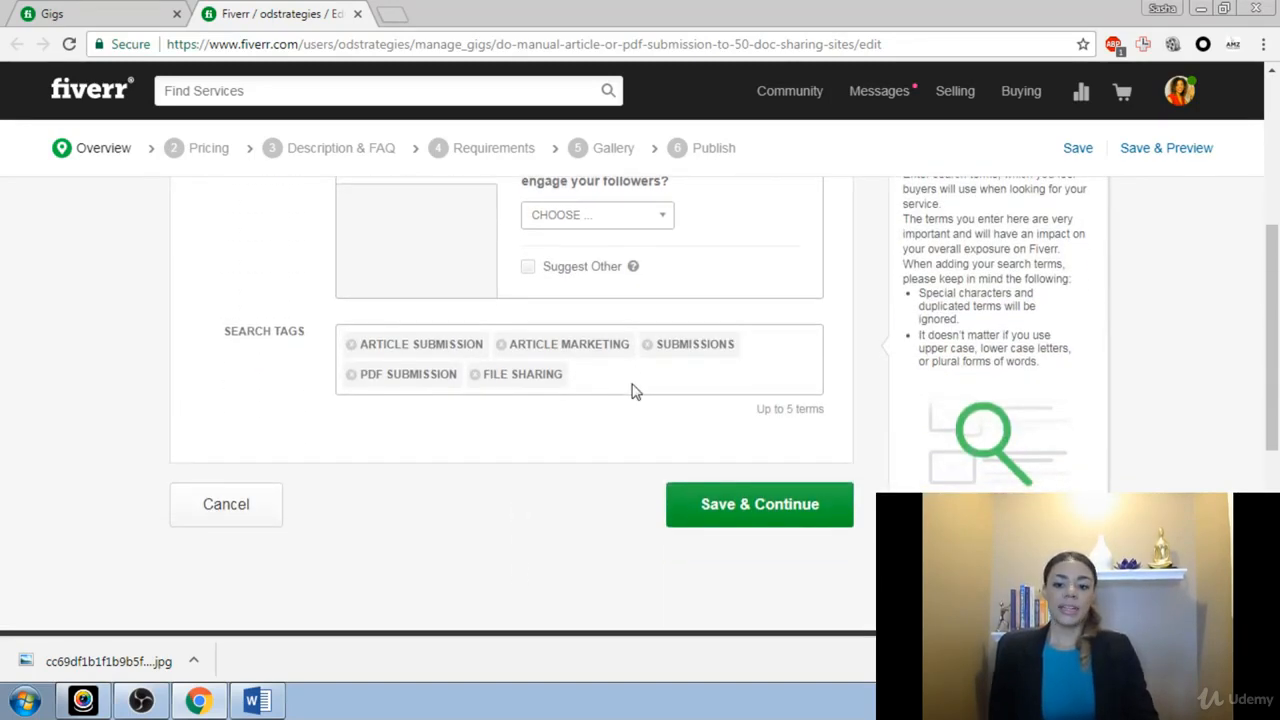
{"action": "left_click", "coordinate": [475, 375]}
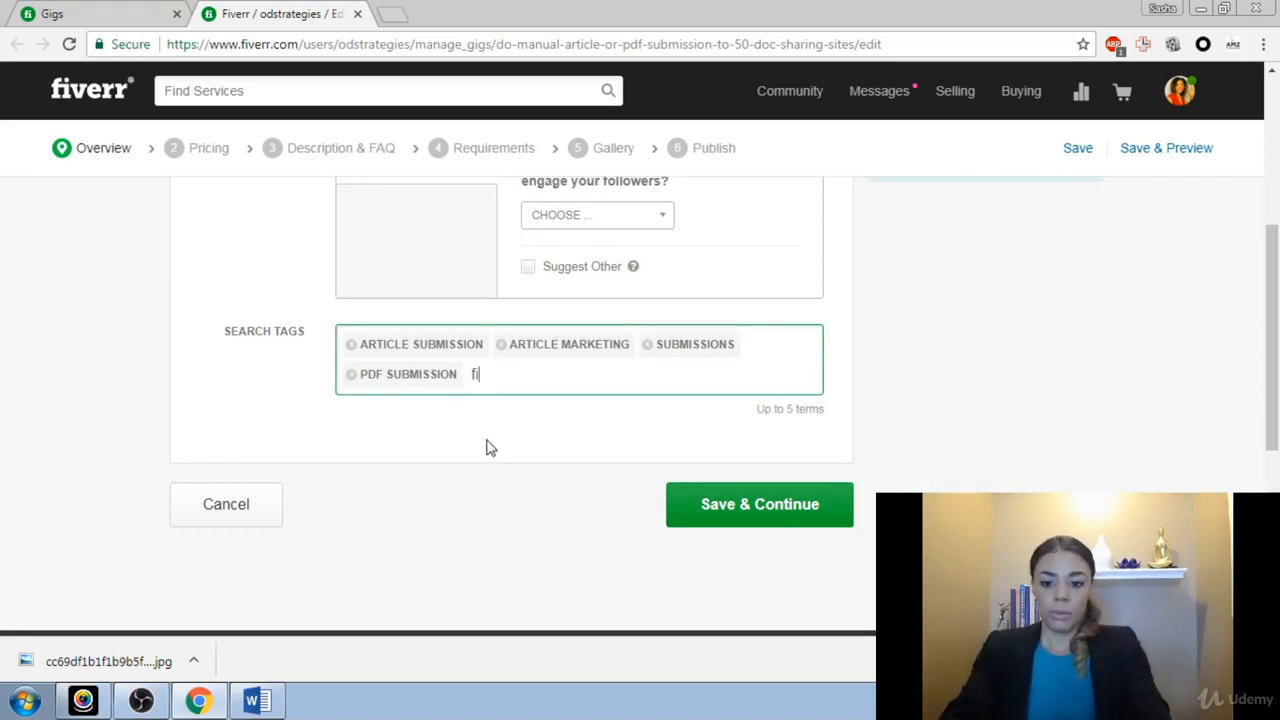
{"action": "type", "text": "filw"}
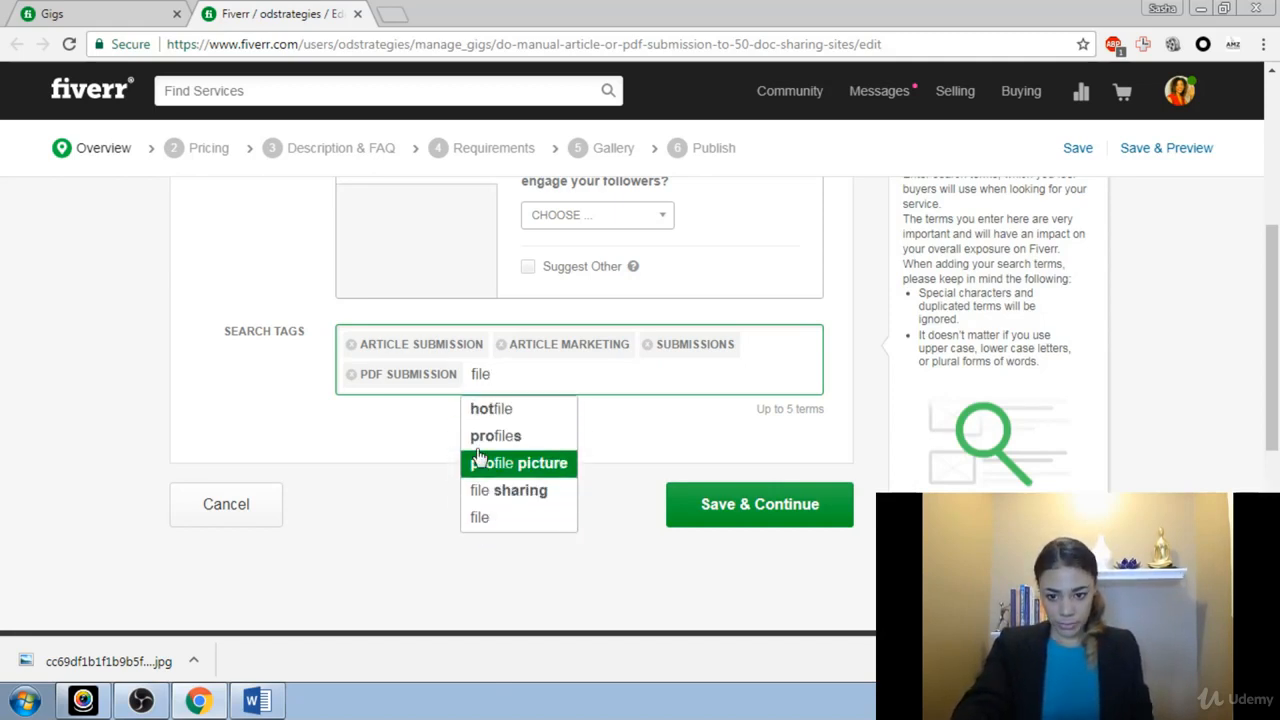
{"action": "left_click", "coordinate": [491, 491]}
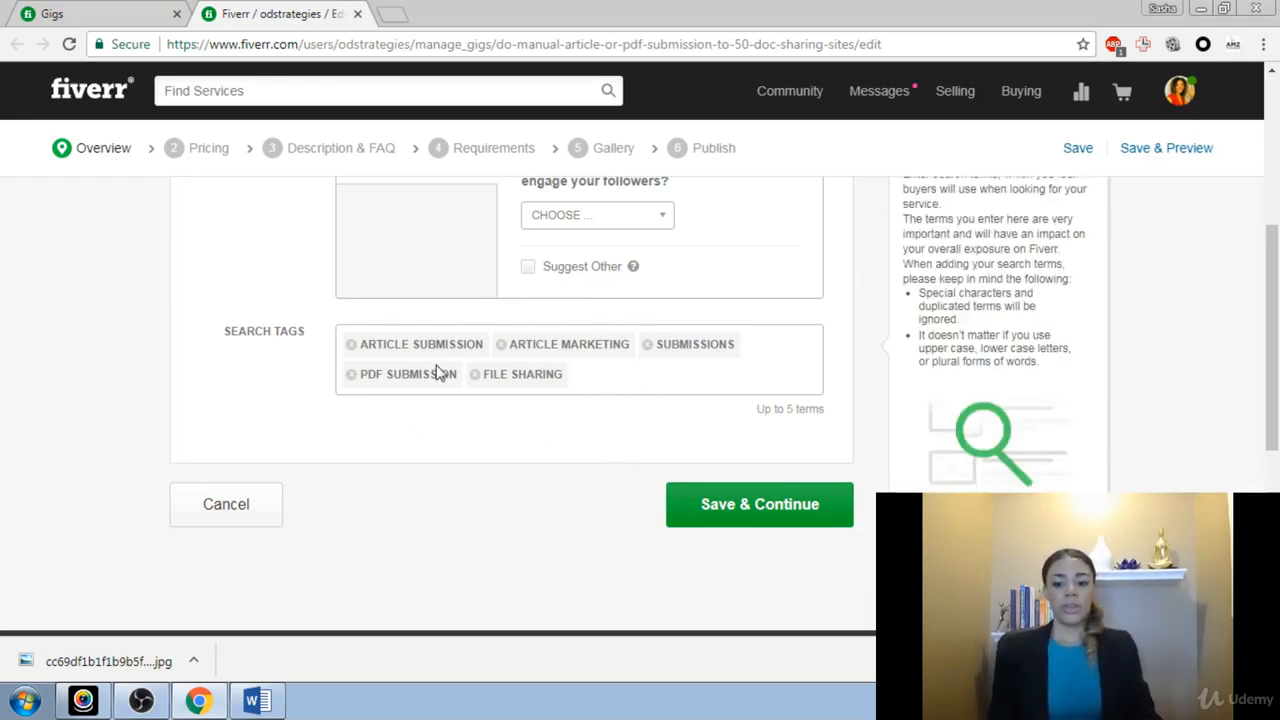
Save the gig overview, continue to Pricing, and review the Basic, Standard and Premium packages
{"action": "left_click", "coordinate": [797, 514]}
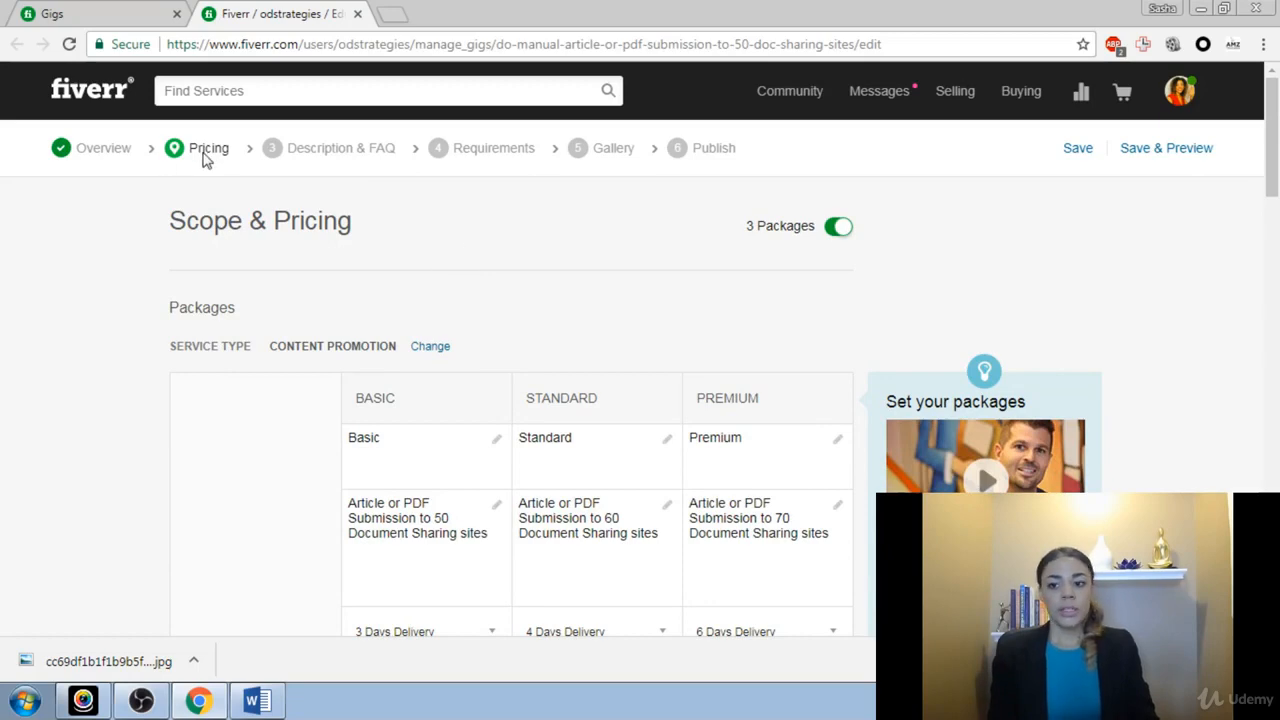
{"action": "scroll", "coordinate": [416, 234], "scroll_direction": "down", "scroll_amount": 1}
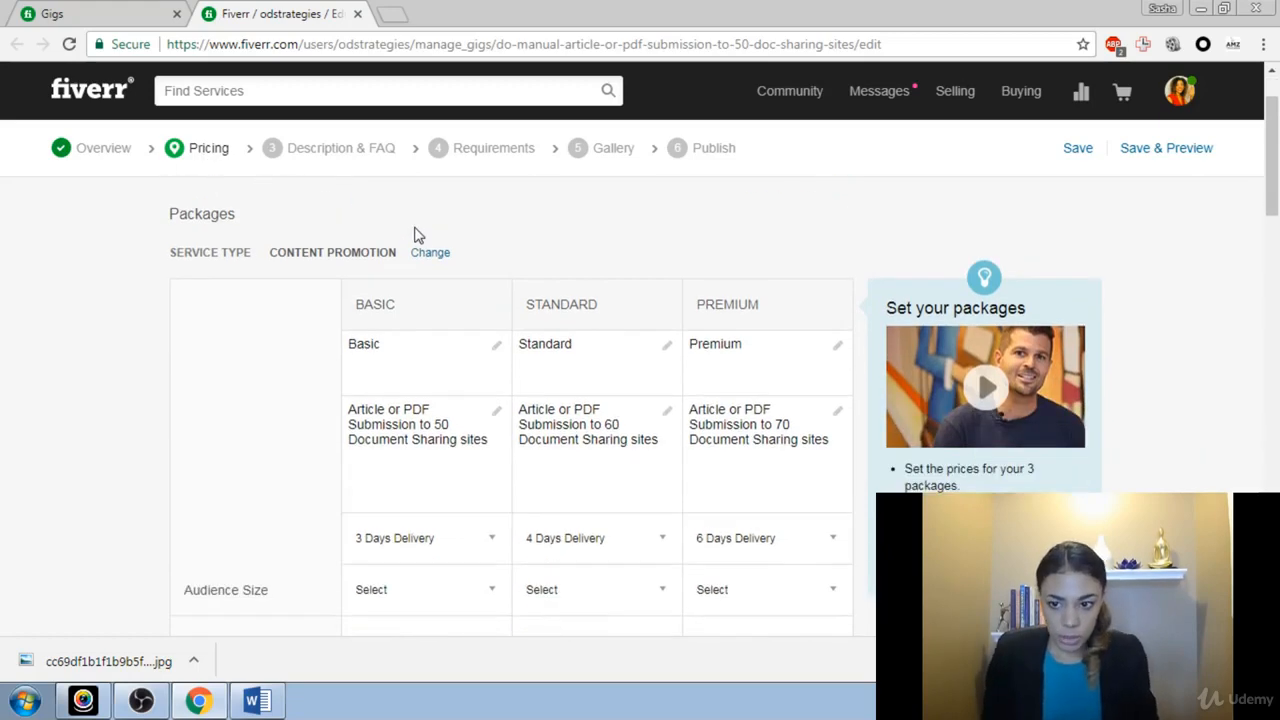
{"action": "scroll", "coordinate": [416, 234], "scroll_direction": "up", "scroll_amount": 1}
{"action": "scroll", "coordinate": [416, 234], "scroll_direction": "down", "scroll_amount": 2}
{"action": "scroll", "coordinate": [415, 228], "scroll_direction": "up", "scroll_amount": 1}
{"action": "scroll", "coordinate": [430, 238], "scroll_direction": "up", "scroll_amount": 1}
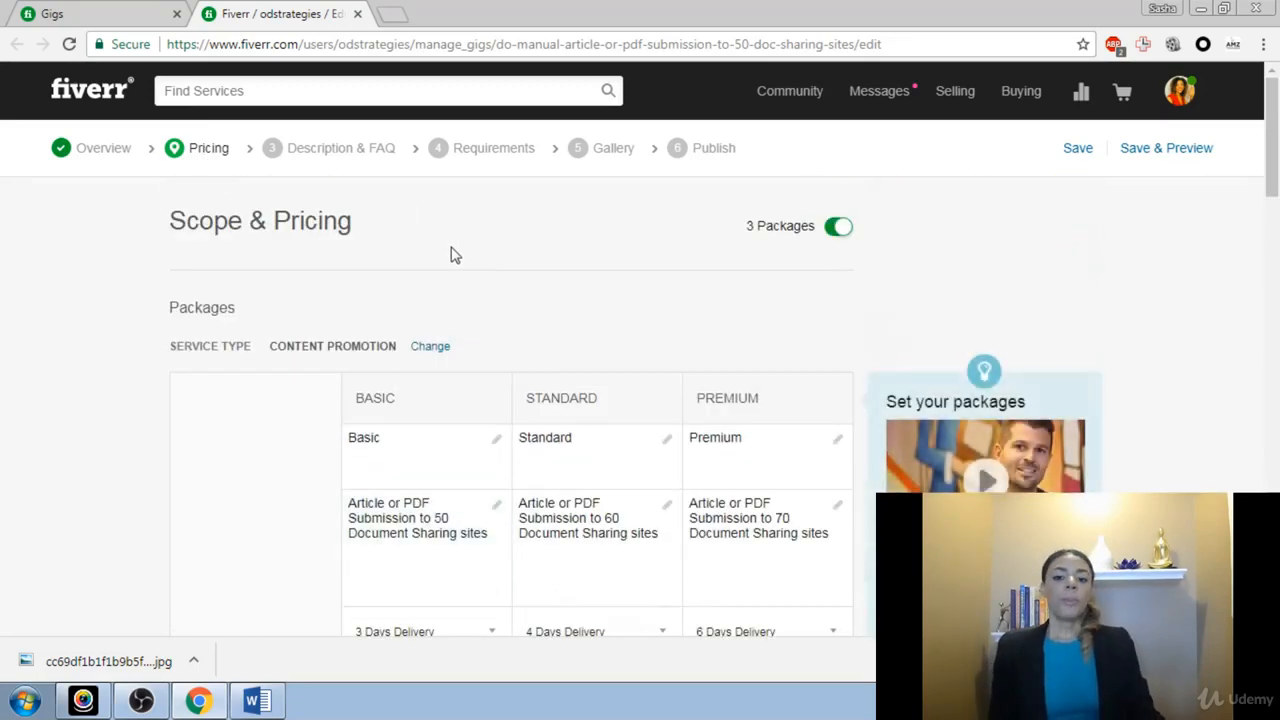
{"action": "scroll", "coordinate": [593, 287], "scroll_direction": "down", "scroll_amount": 1}
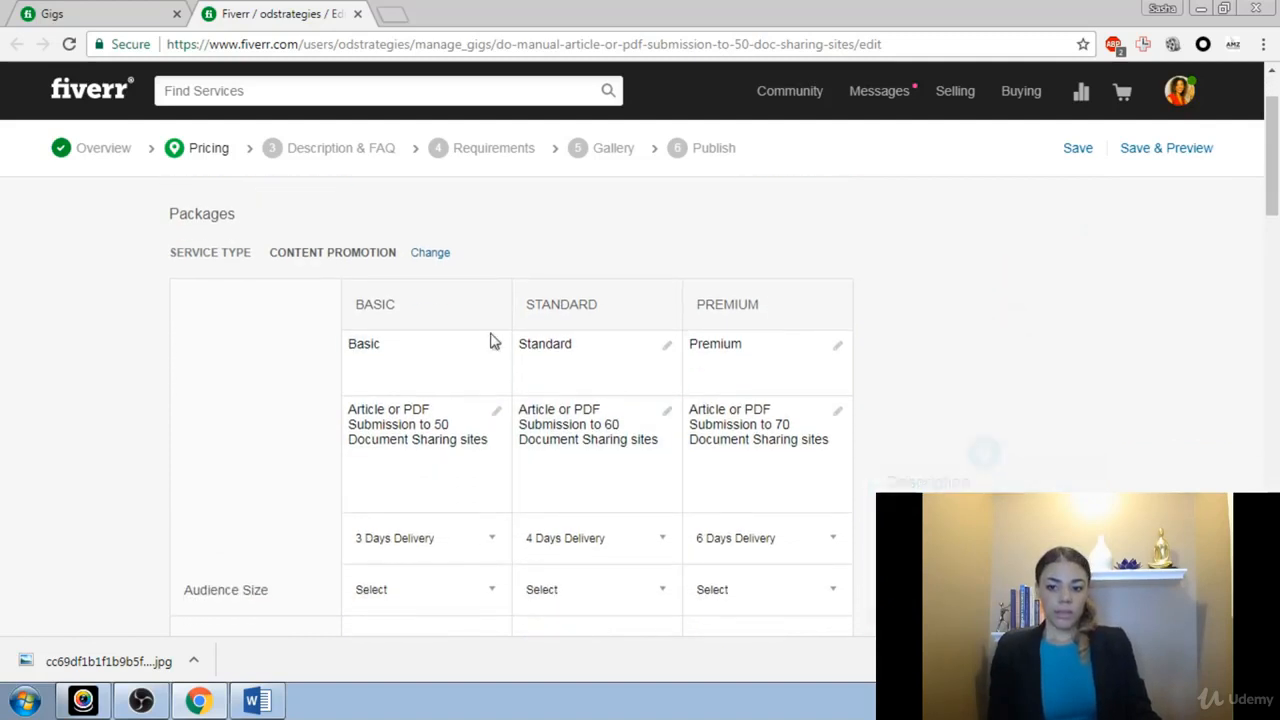
{"action": "scroll", "coordinate": [632, 447], "scroll_direction": "up", "scroll_amount": 1}
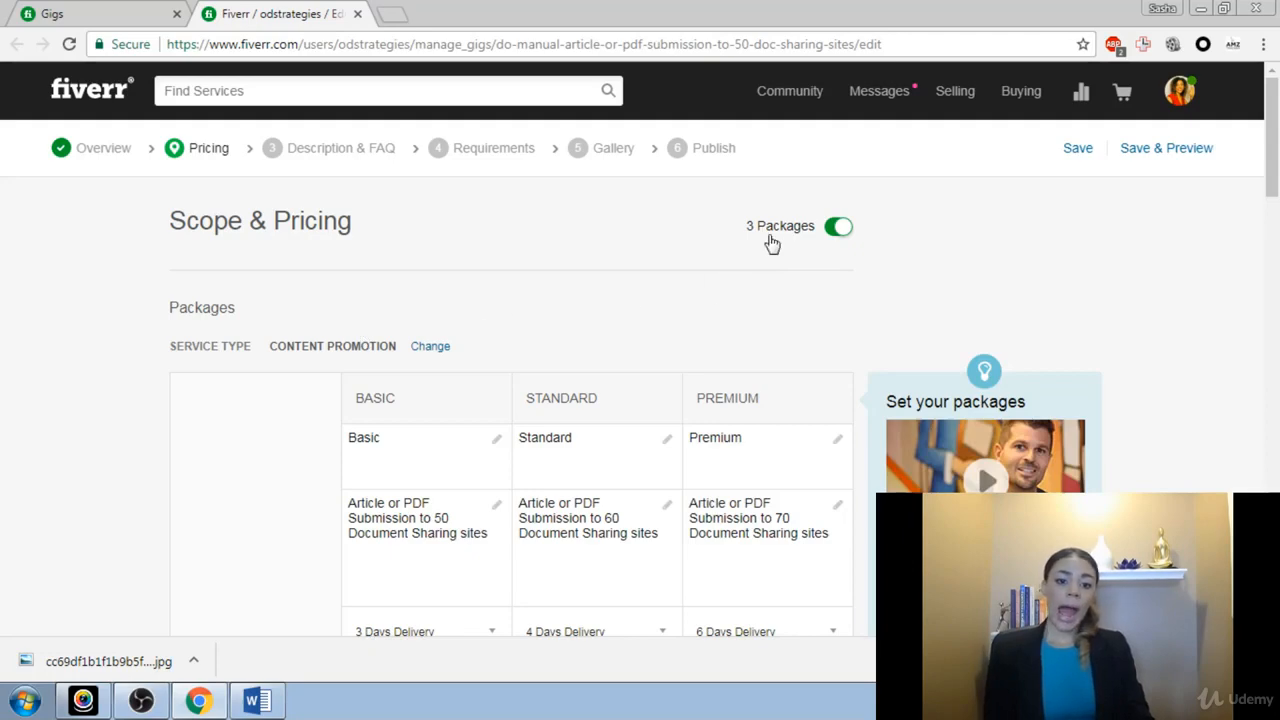
Review the three packages' titles and descriptions, and set the Basic package's delivery time to 3 Days Delivery
{"action": "scroll", "coordinate": [695, 250], "scroll_direction": "down", "scroll_amount": 1}
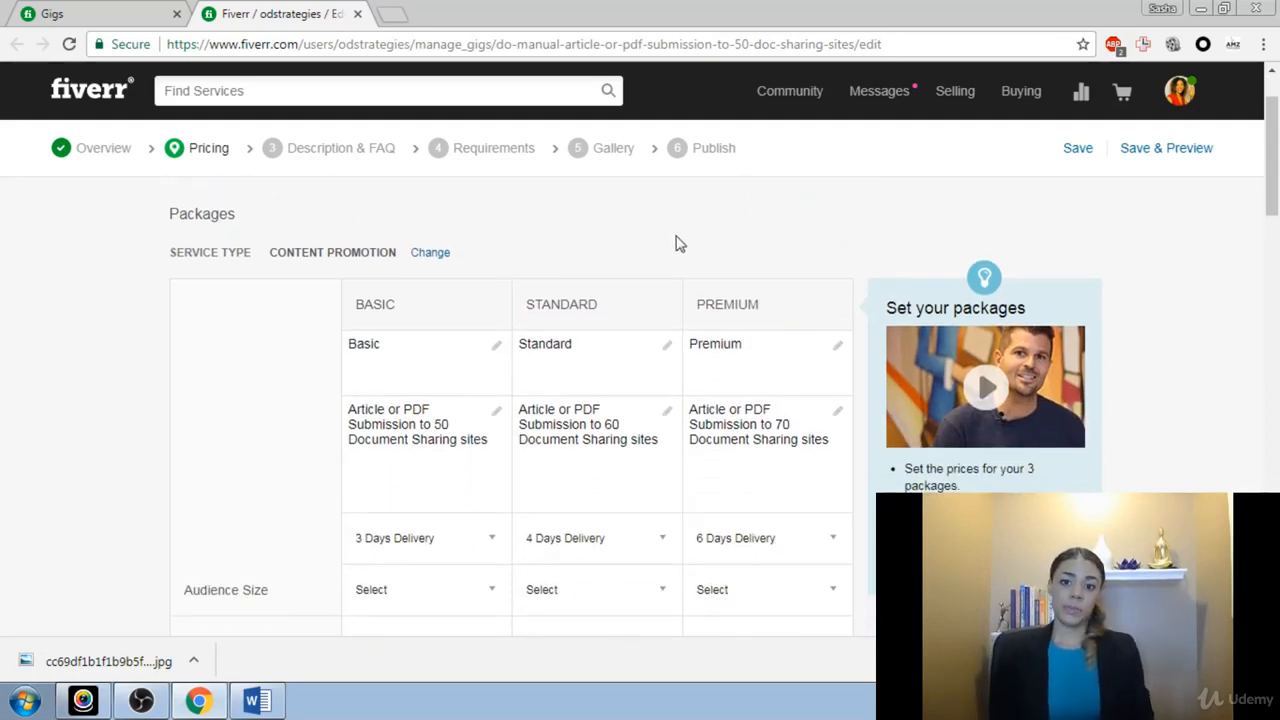
{"action": "scroll", "coordinate": [655, 300], "scroll_direction": "down", "scroll_amount": 1}
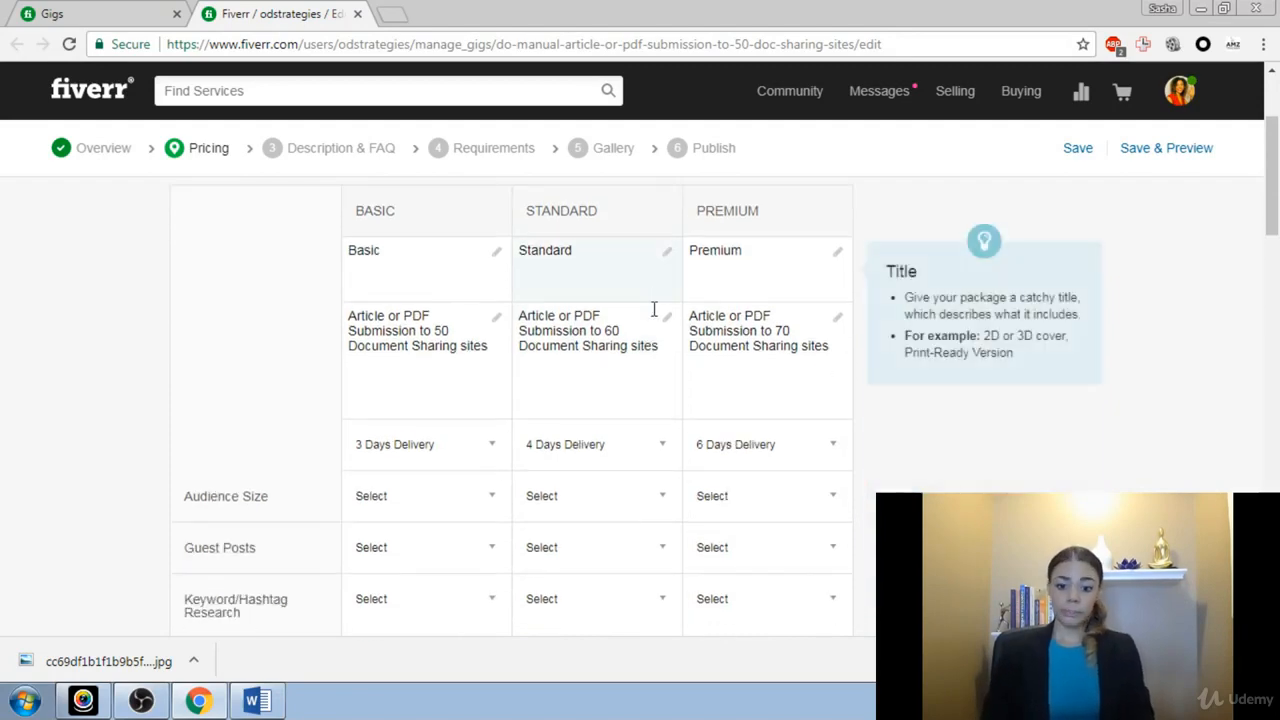
{"action": "scroll", "coordinate": [553, 442], "scroll_direction": "down", "scroll_amount": 1}
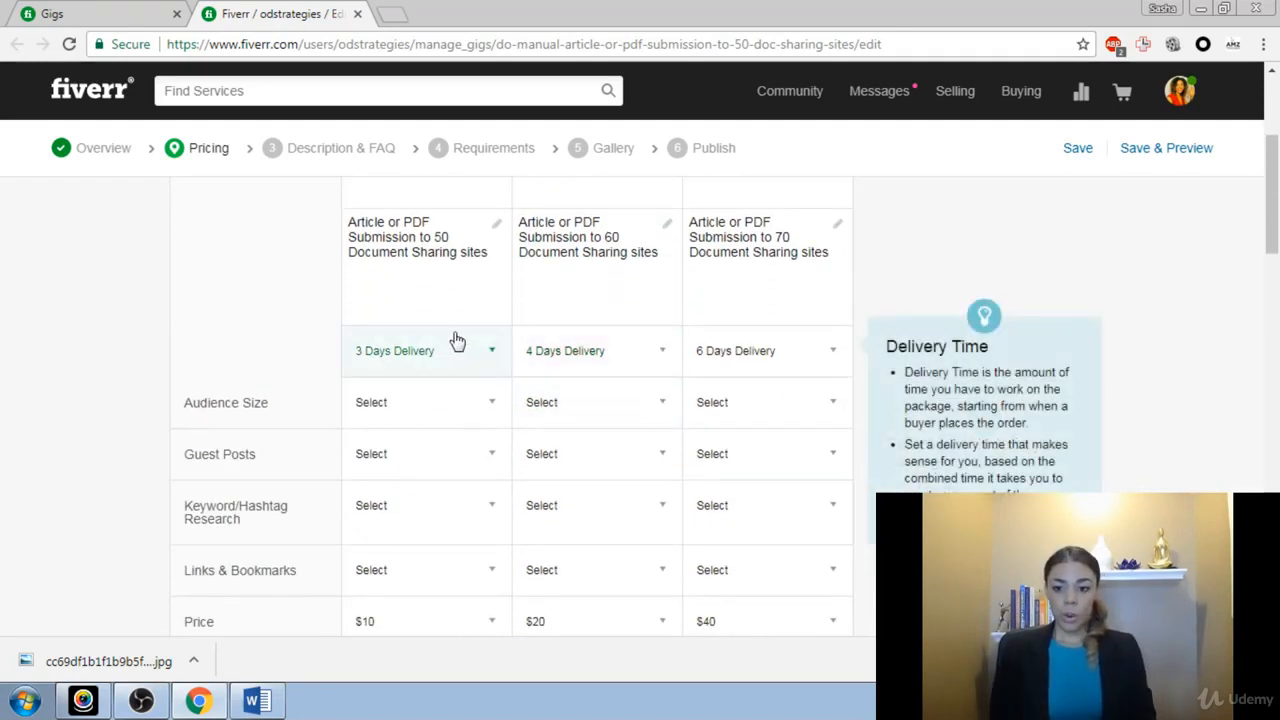
{"action": "scroll", "coordinate": [455, 300], "scroll_direction": "up", "scroll_amount": 2}
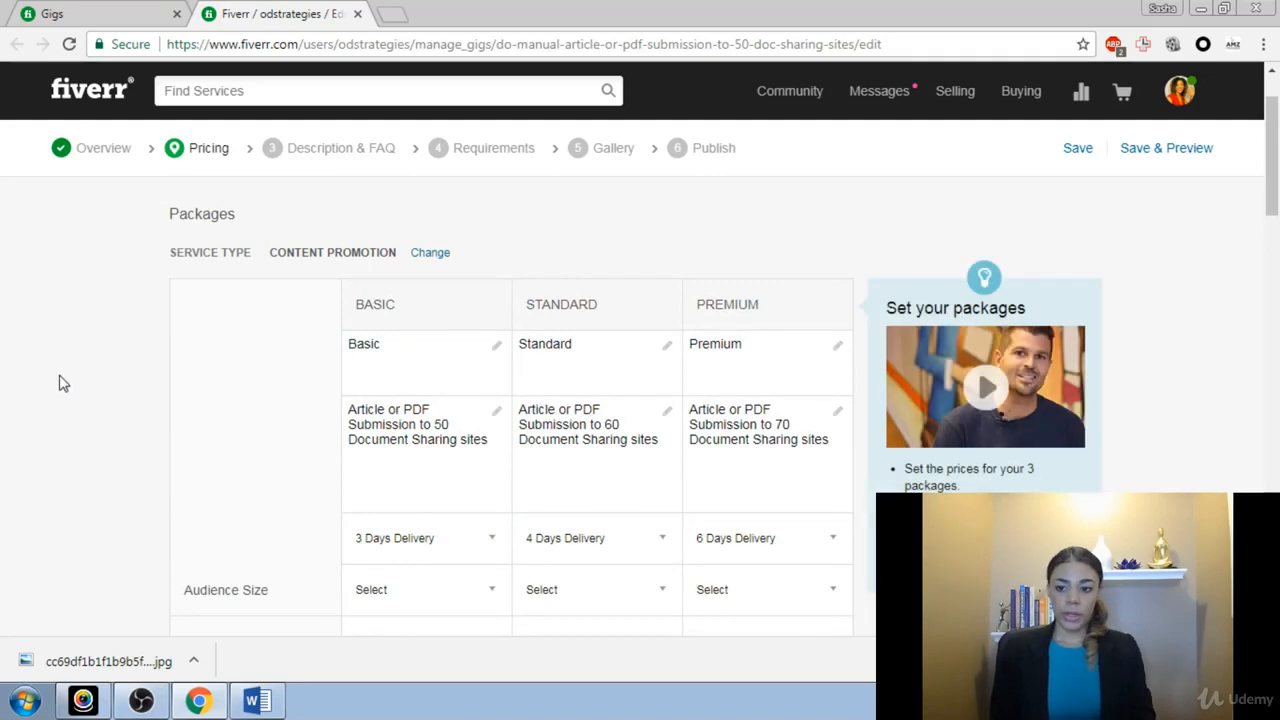
{"action": "scroll", "coordinate": [146, 376], "scroll_direction": "down", "scroll_amount": 1}
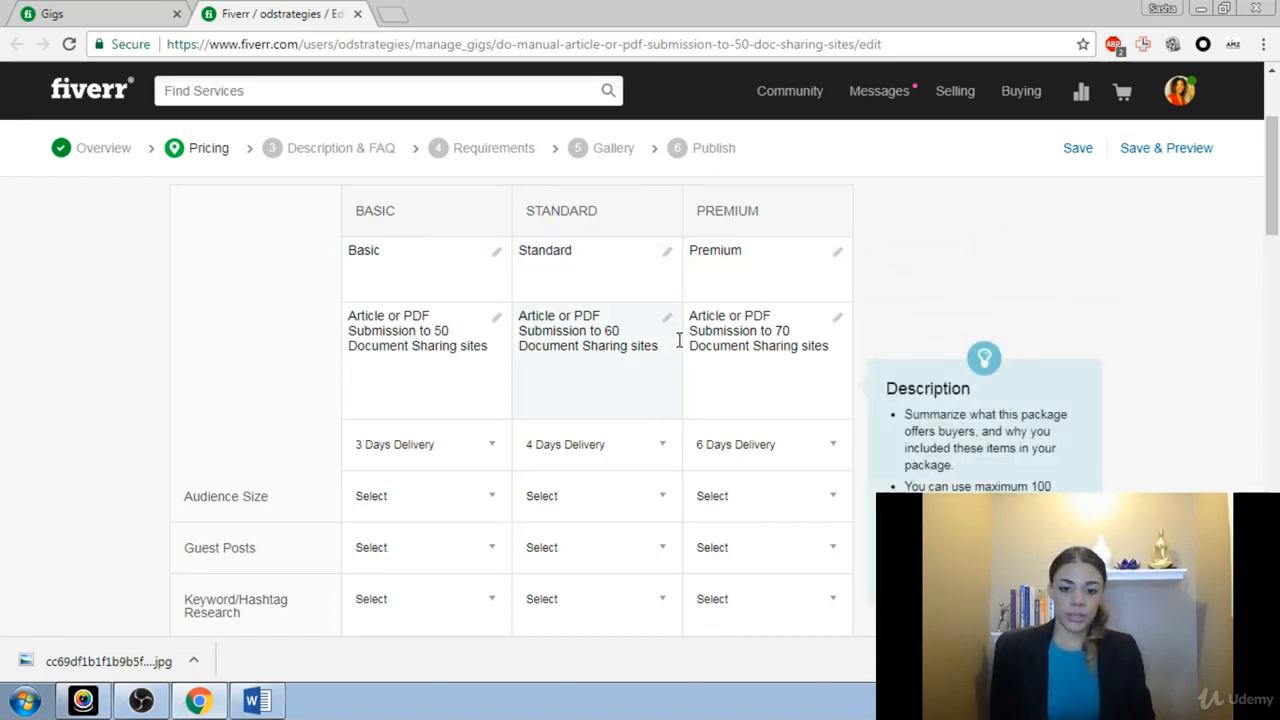
{"action": "scroll", "coordinate": [560, 345], "scroll_direction": "down", "scroll_amount": 1}
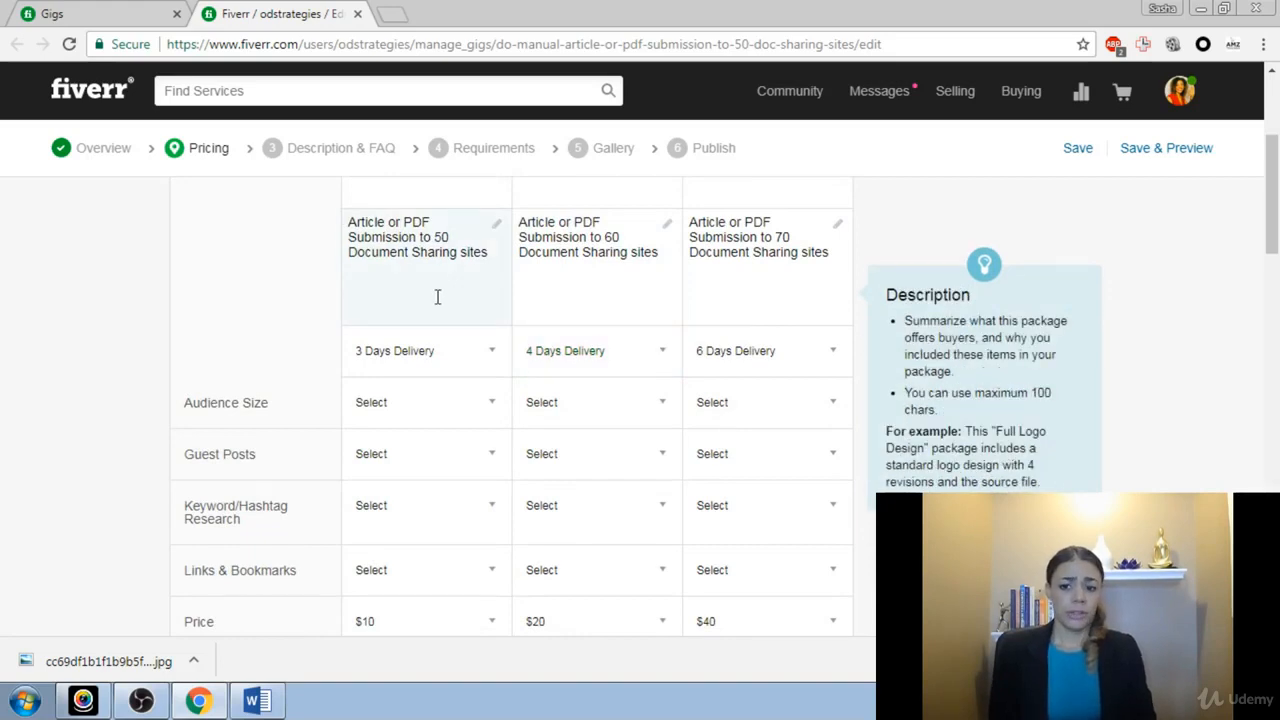
{"action": "left_click", "coordinate": [493, 355]}
{"action": "mouse_move", "coordinate": [498, 352]}
{"action": "left_mouse_down"}
{"action": "mouse_move", "coordinate": [497, 547]}
{"action": "mouse_move", "coordinate": [486, 334]}
{"action": "left_mouse_up"}
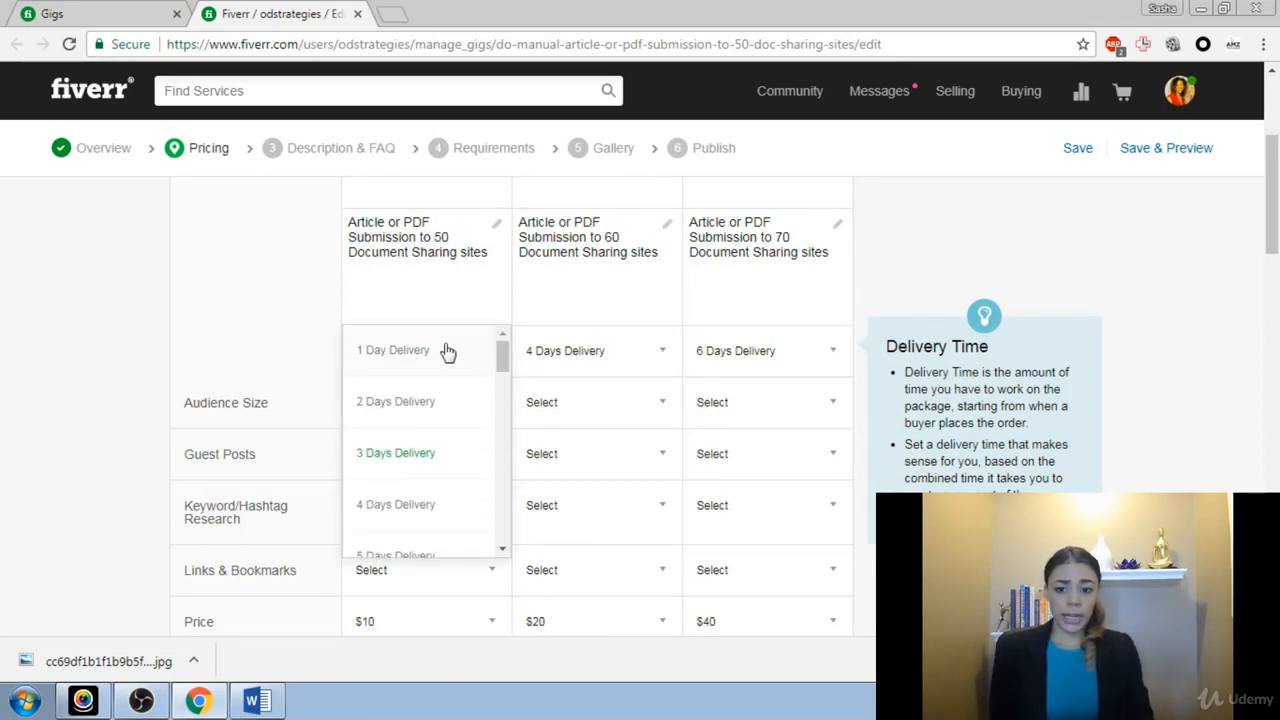
{"action": "left_click", "coordinate": [421, 455]}
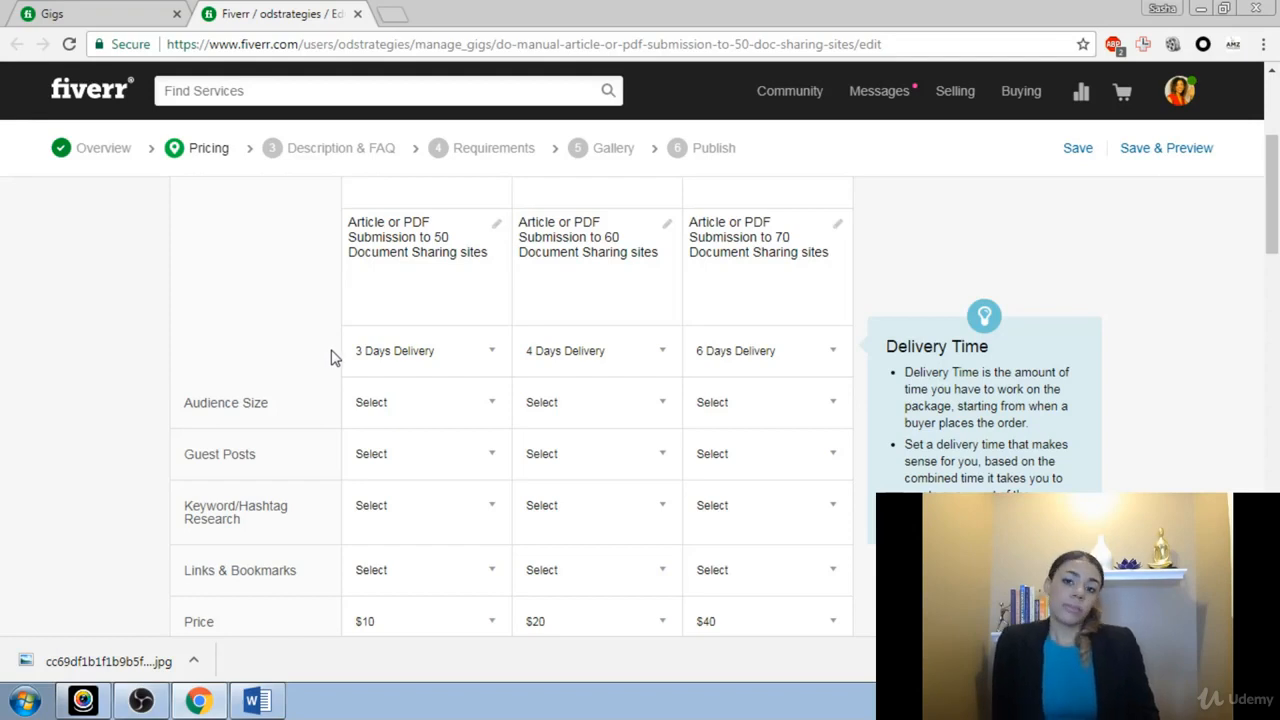
Examine the Basic package's delivery choices, the extra fast delivery options and the Audience Size row, leaving them as they are
{"action": "scroll", "coordinate": [333, 357], "scroll_direction": "down", "scroll_amount": 1}
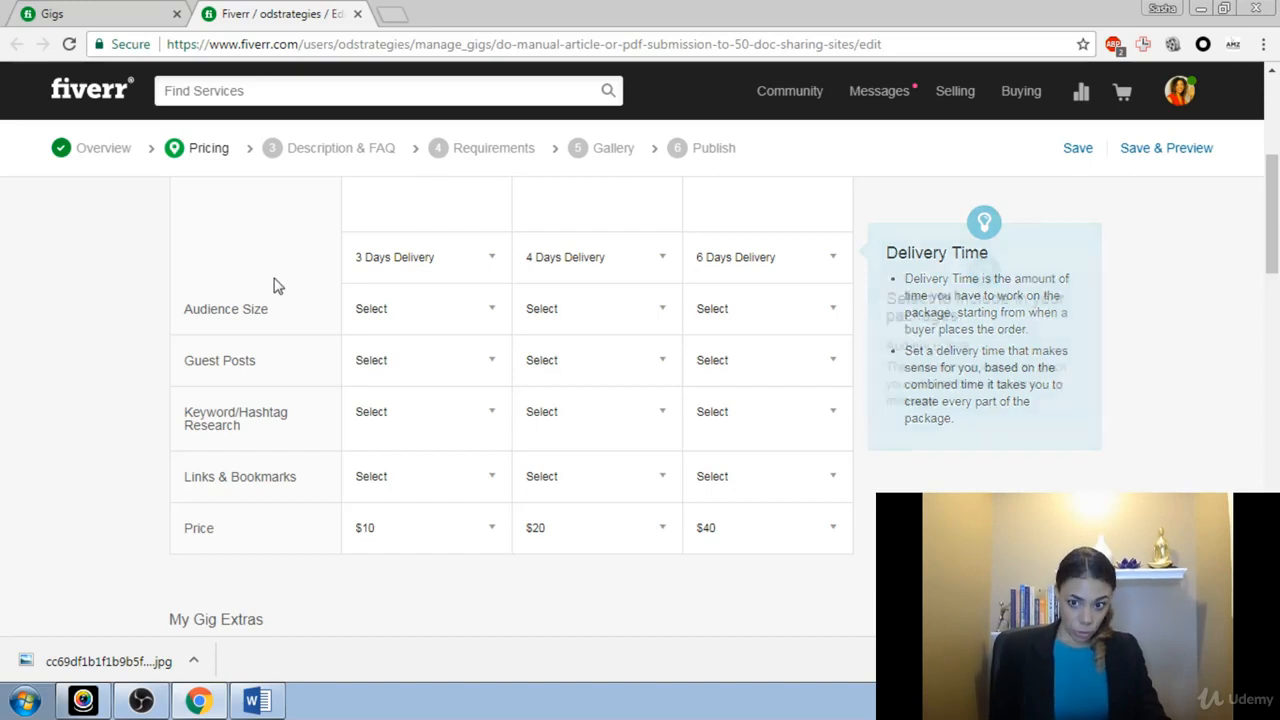
{"action": "left_click", "coordinate": [494, 259]}
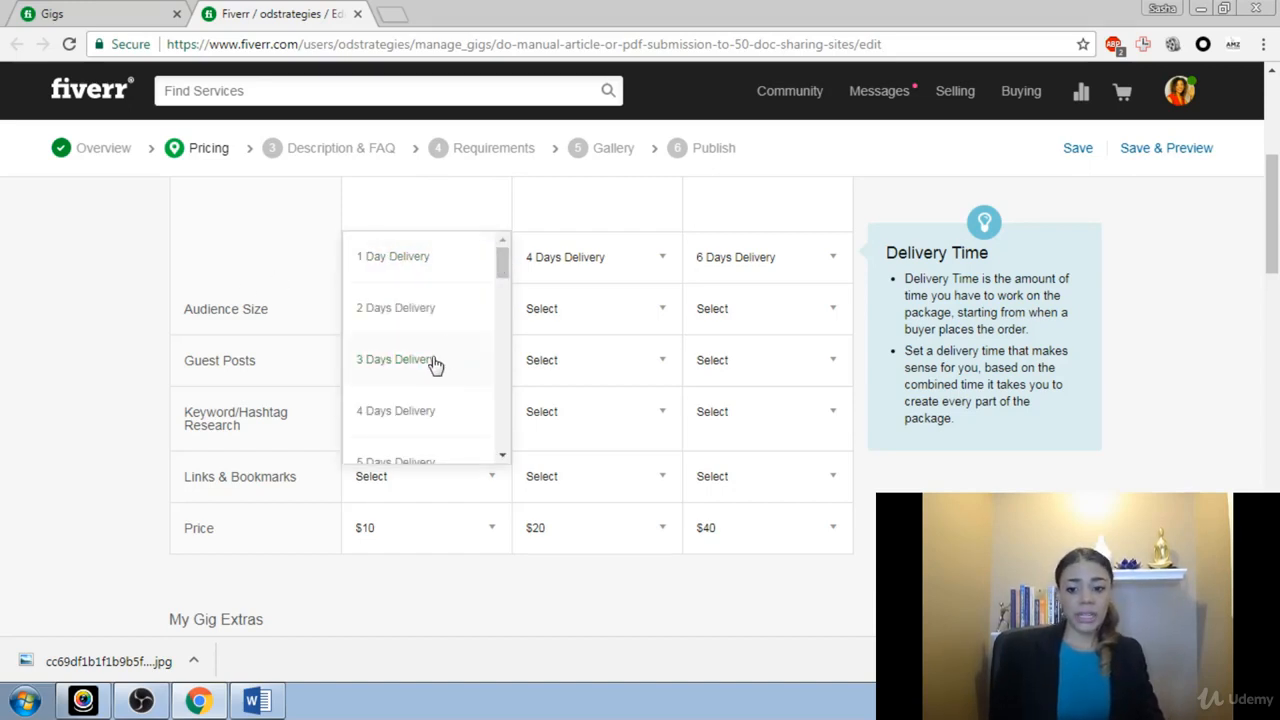
{"action": "left_click", "coordinate": [301, 267]}
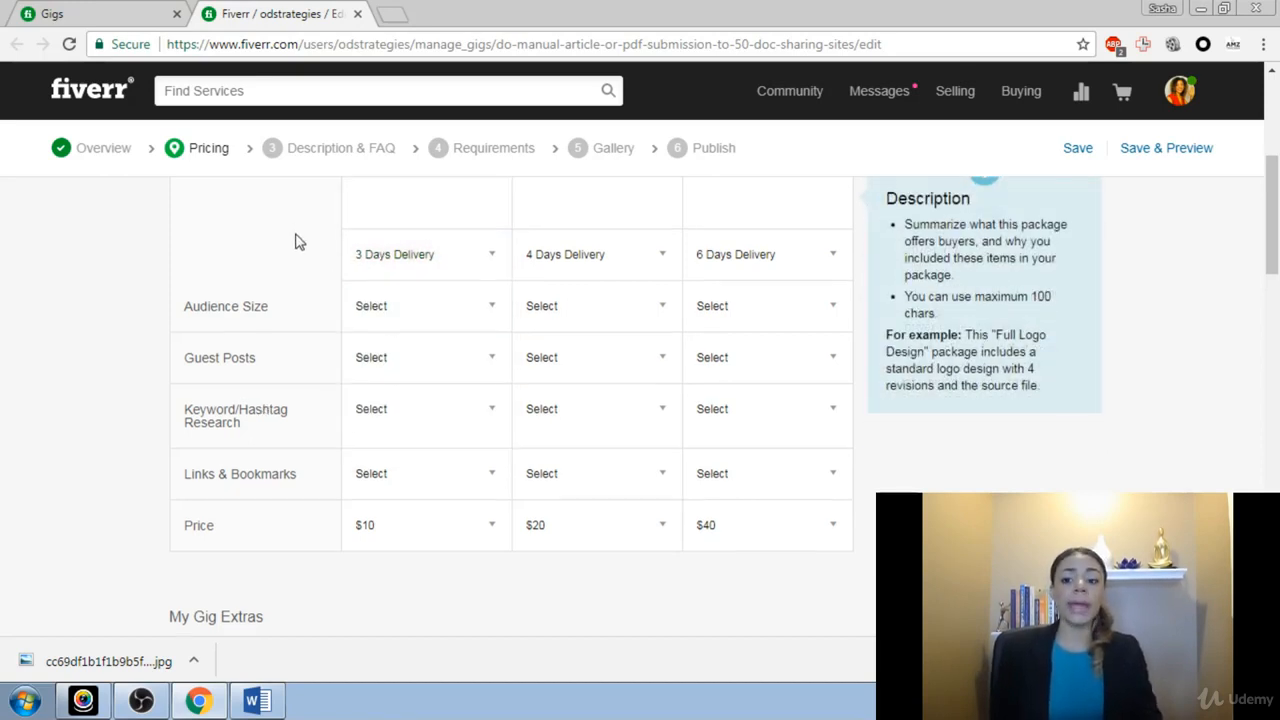
{"action": "scroll", "coordinate": [294, 245], "scroll_direction": "down", "scroll_amount": 2}
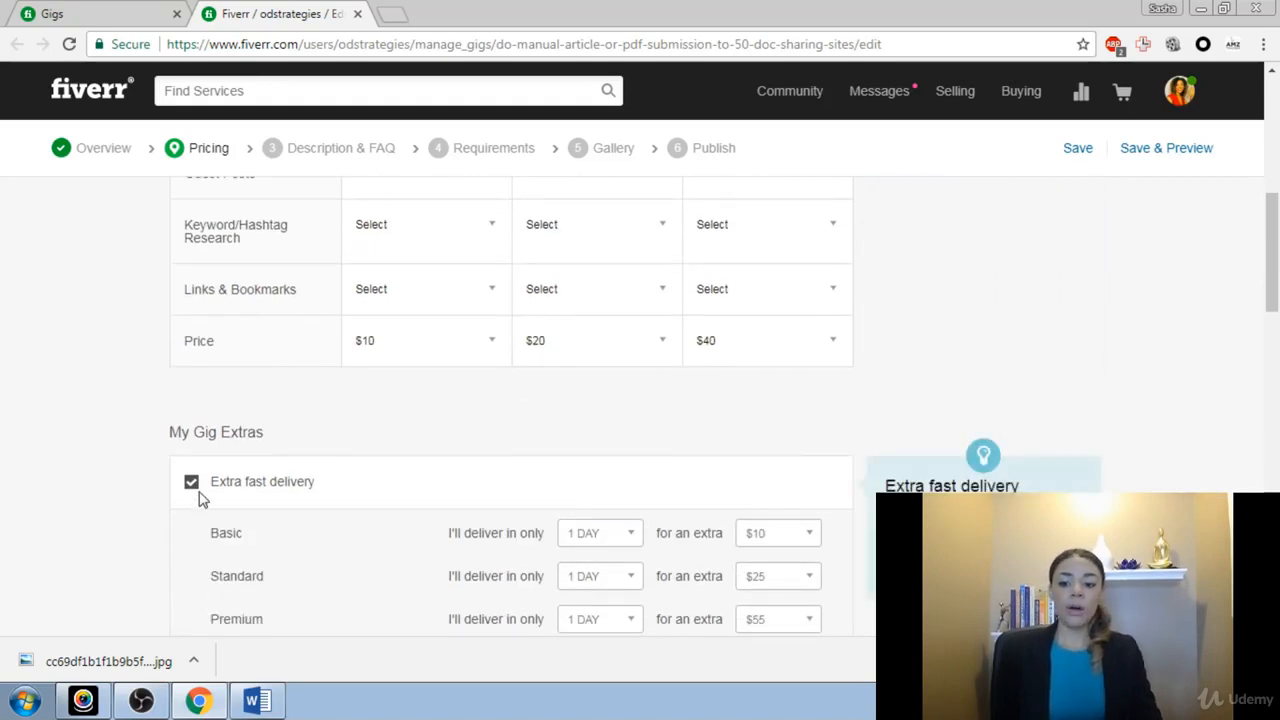
{"action": "scroll", "coordinate": [199, 498], "scroll_direction": "down", "scroll_amount": 2}
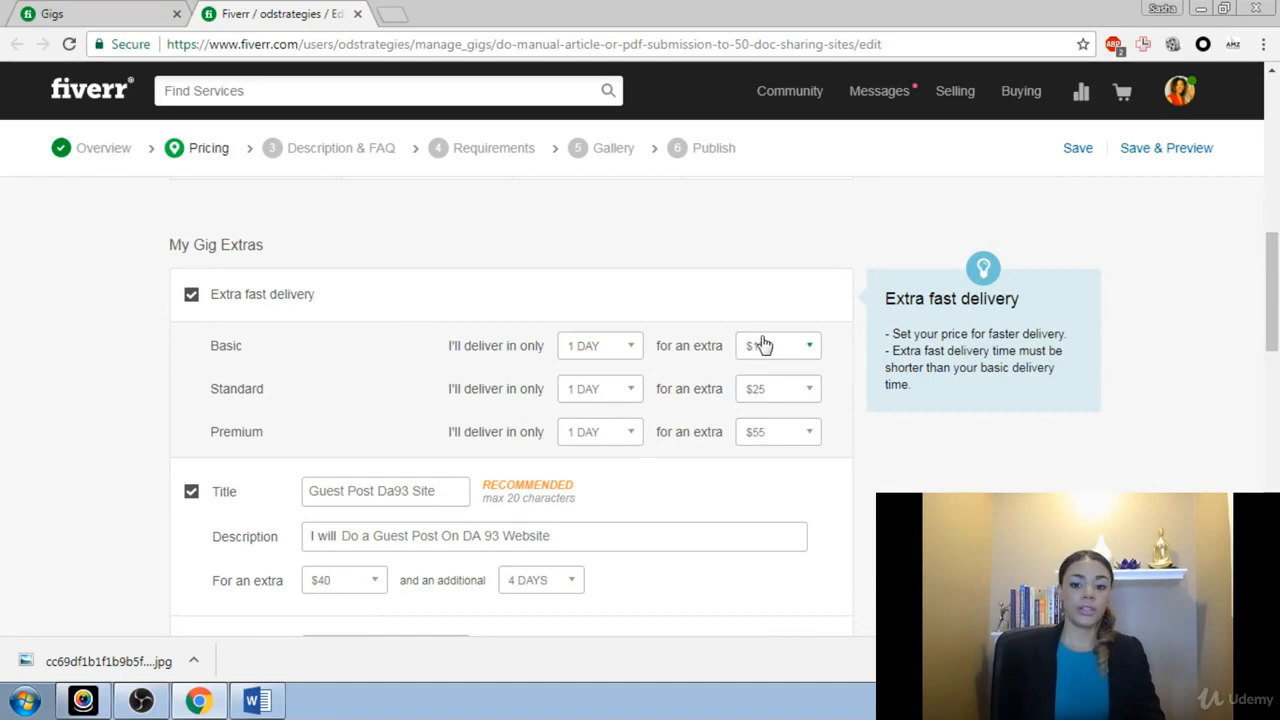
{"action": "scroll", "coordinate": [632, 362], "scroll_direction": "up", "scroll_amount": 4}
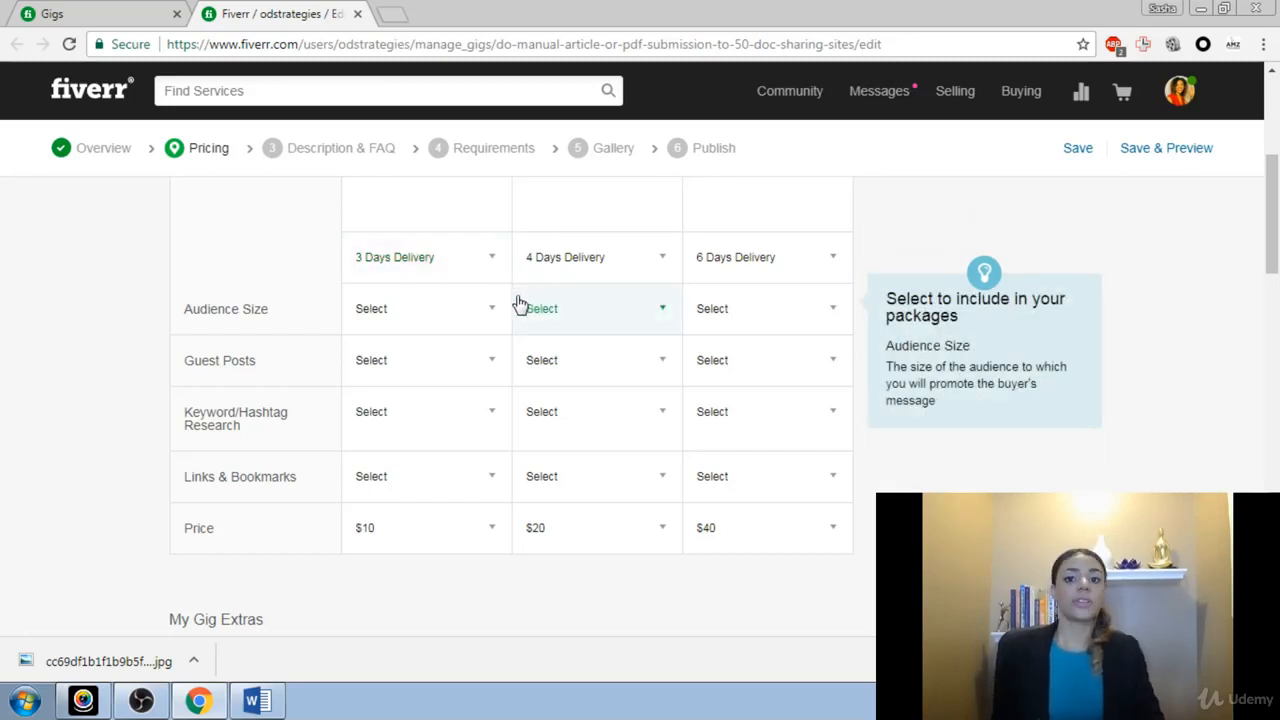
{"action": "scroll", "coordinate": [519, 304], "scroll_direction": "down", "scroll_amount": 2}
{"action": "scroll", "coordinate": [519, 304], "scroll_direction": "up", "scroll_amount": 1}
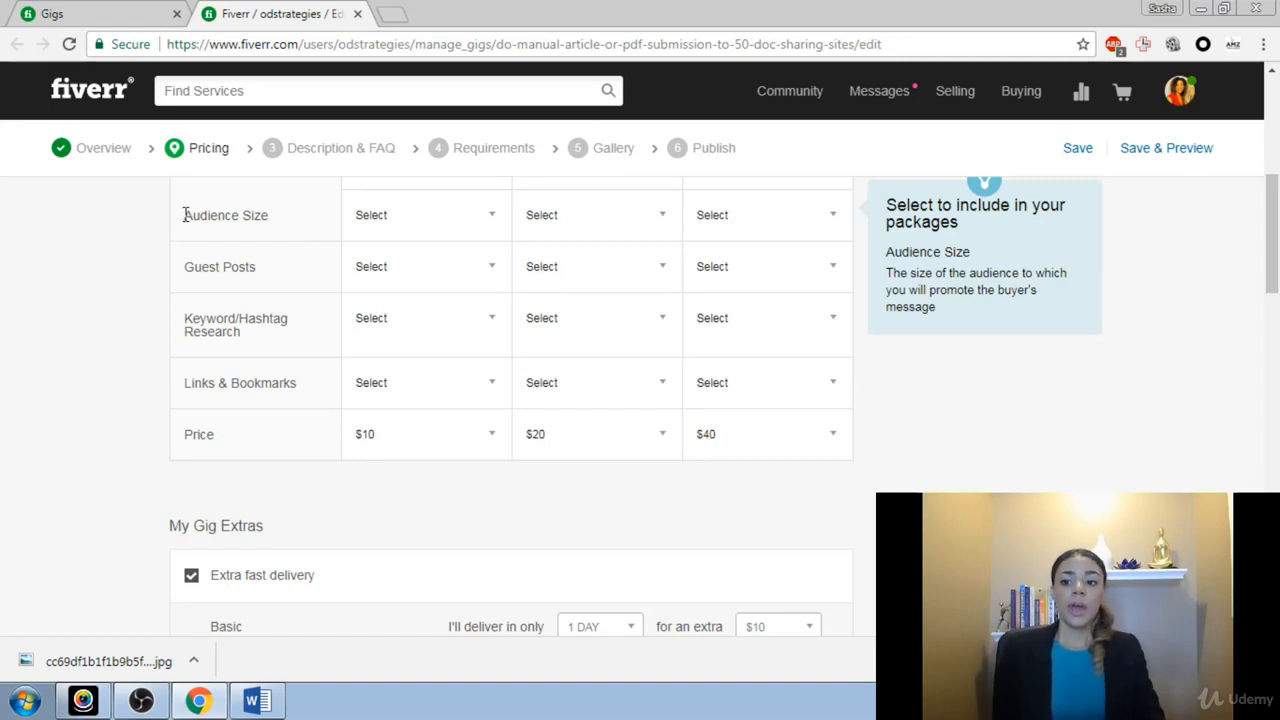
{"action": "left_click_drag", "start_coordinate": [185, 215], "coordinate": [278, 218]}
{"action": "left_click", "coordinate": [274, 228]}
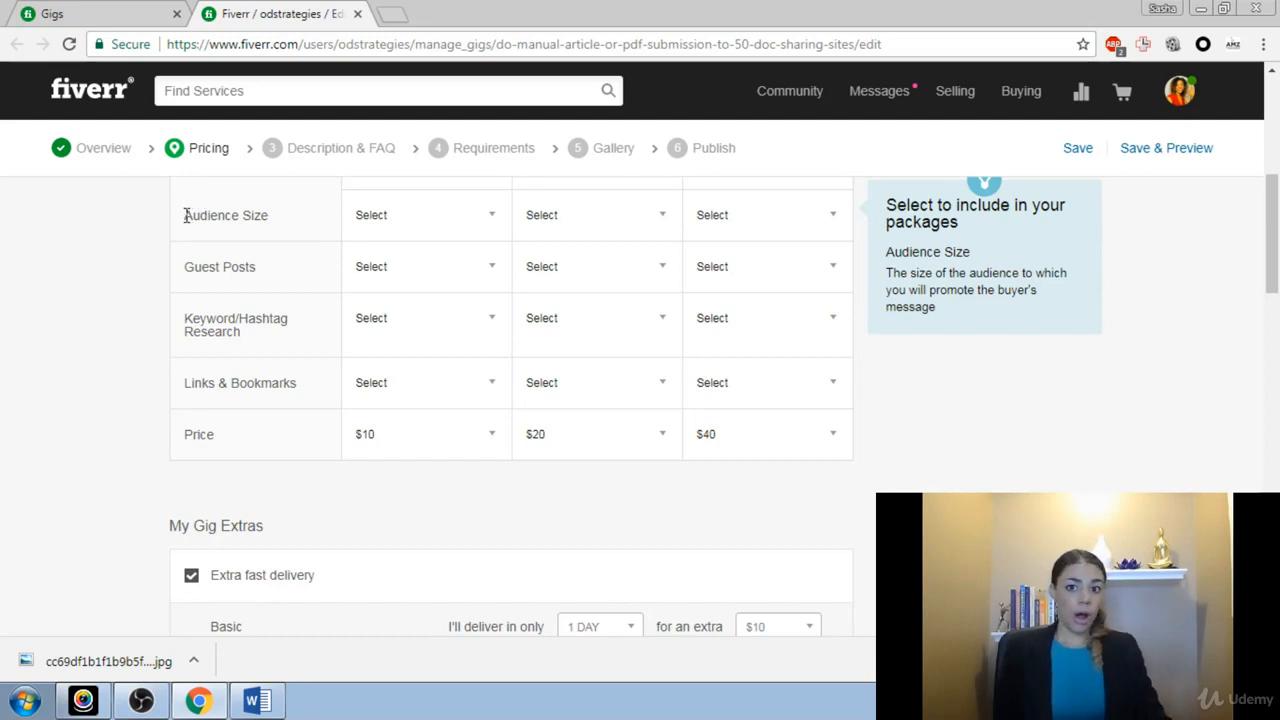
{"action": "left_click_drag", "start_coordinate": [185, 215], "coordinate": [272, 222]}
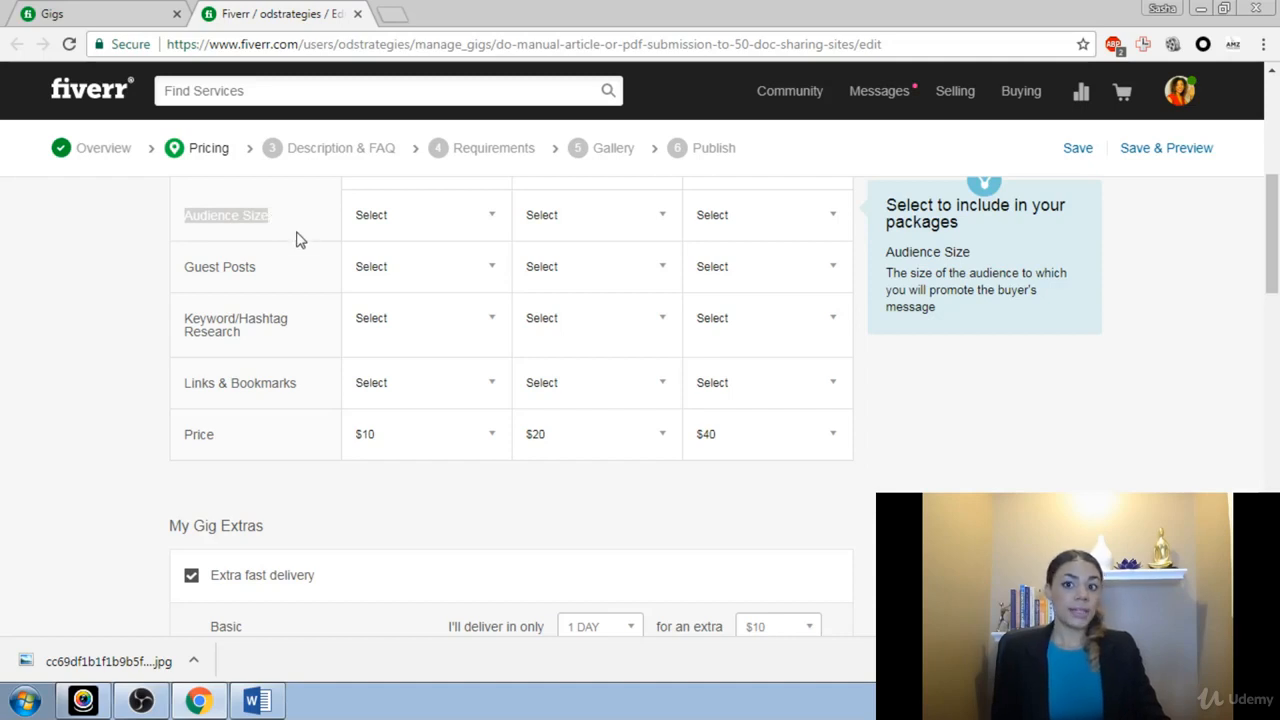
{"action": "left_click", "coordinate": [197, 221]}
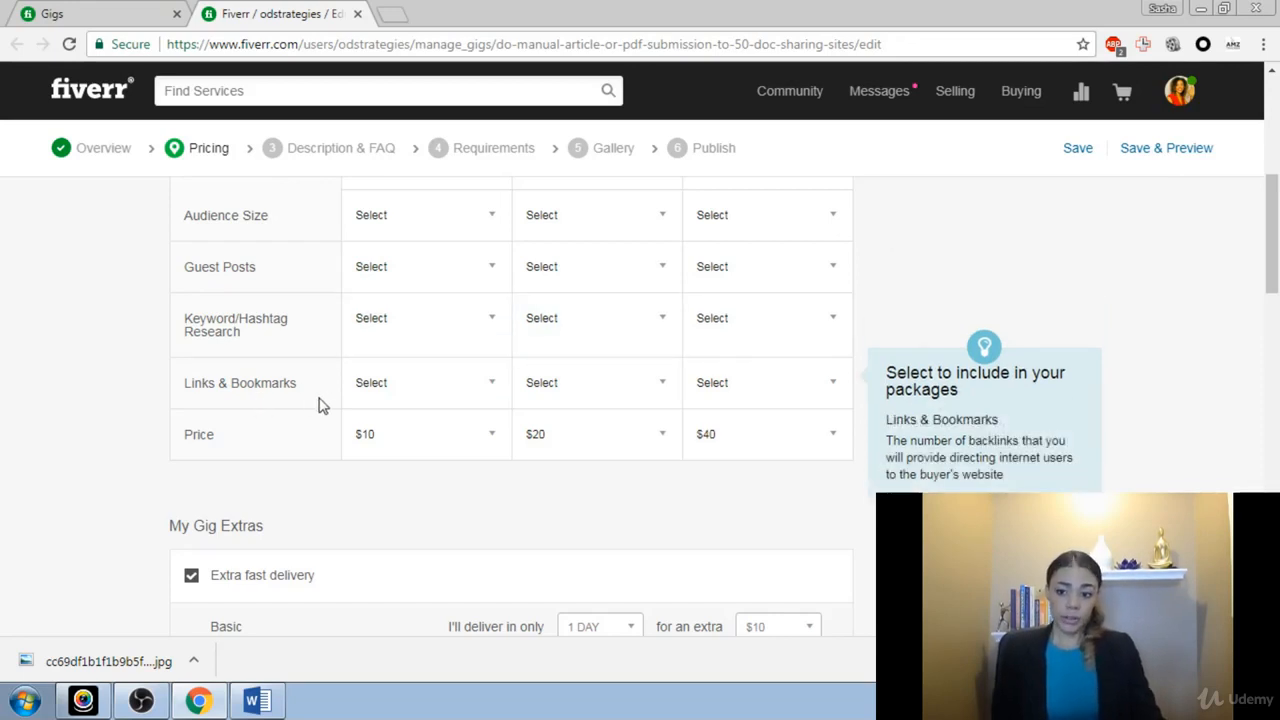
Look through the full range of prices for the Basic package and set its price to $995
{"action": "scroll", "coordinate": [800, 388], "scroll_direction": "down", "scroll_amount": 1}
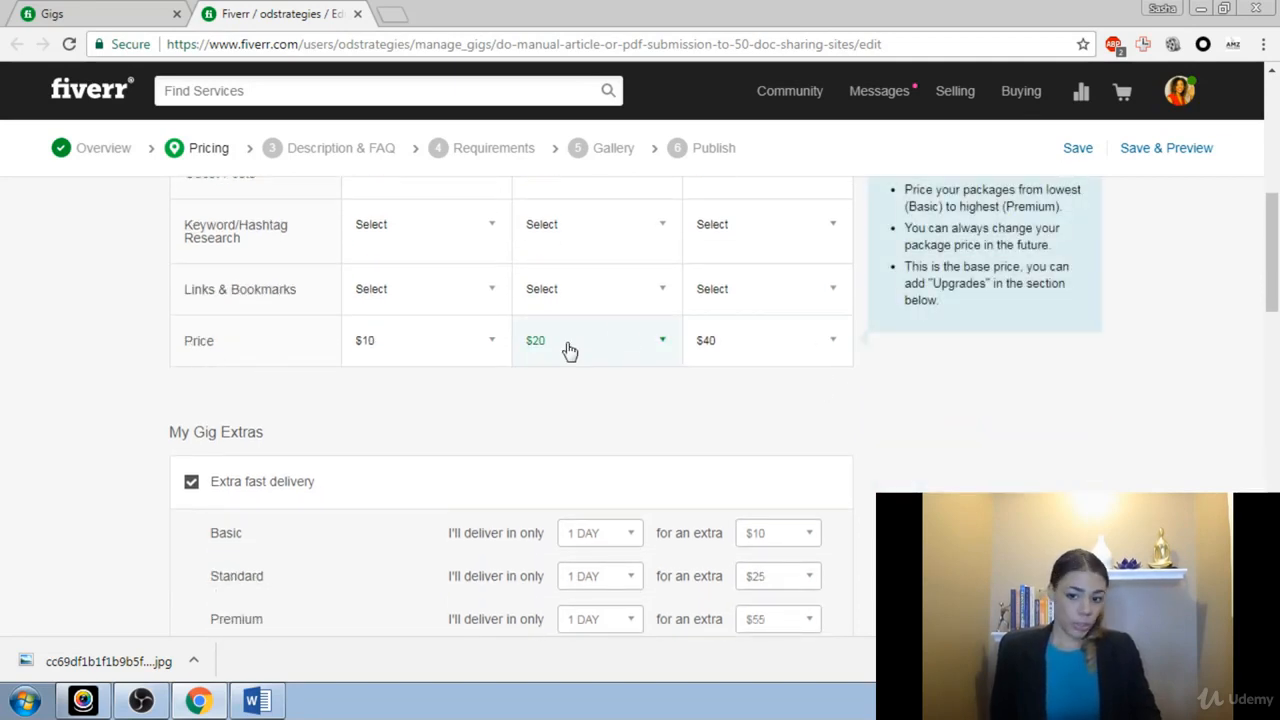
{"action": "left_click", "coordinate": [492, 346]}
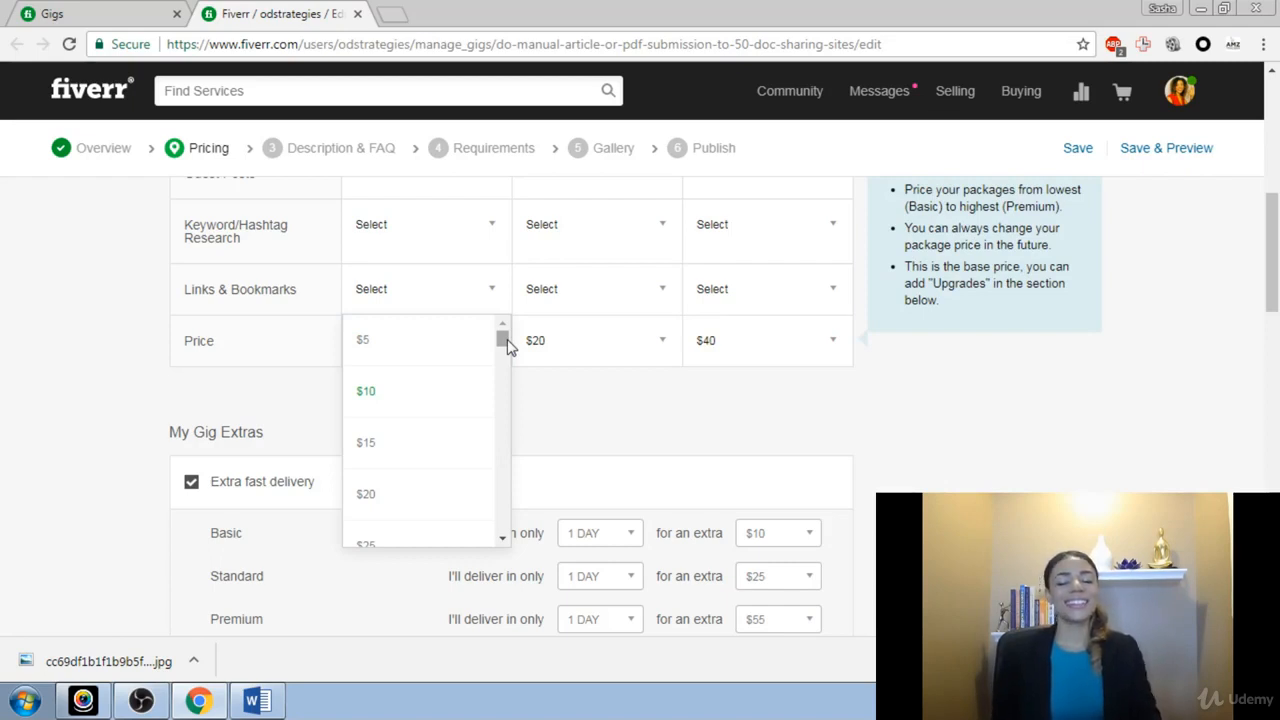
{"action": "left_click_drag", "start_coordinate": [503, 342], "coordinate": [490, 530]}
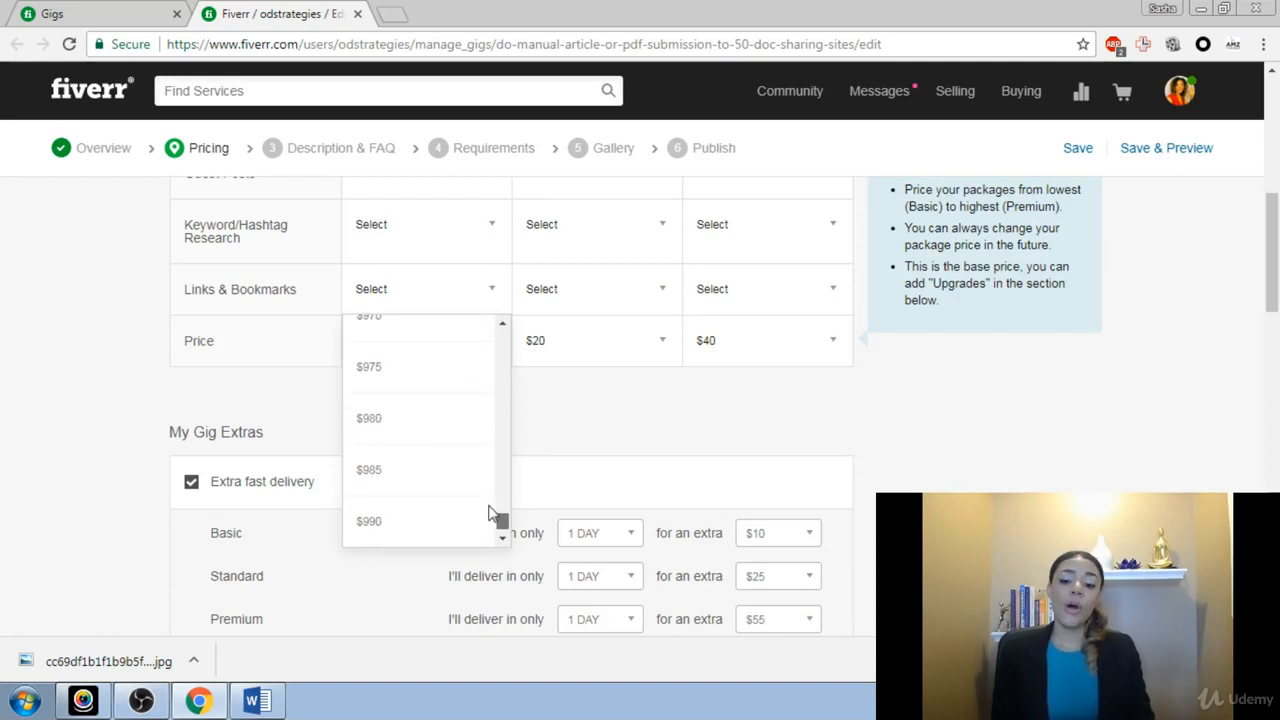
{"action": "scroll", "coordinate": [490, 510], "scroll_direction": "up", "scroll_amount": 5}
{"action": "left_click_drag", "start_coordinate": [490, 509], "coordinate": [493, 533]}
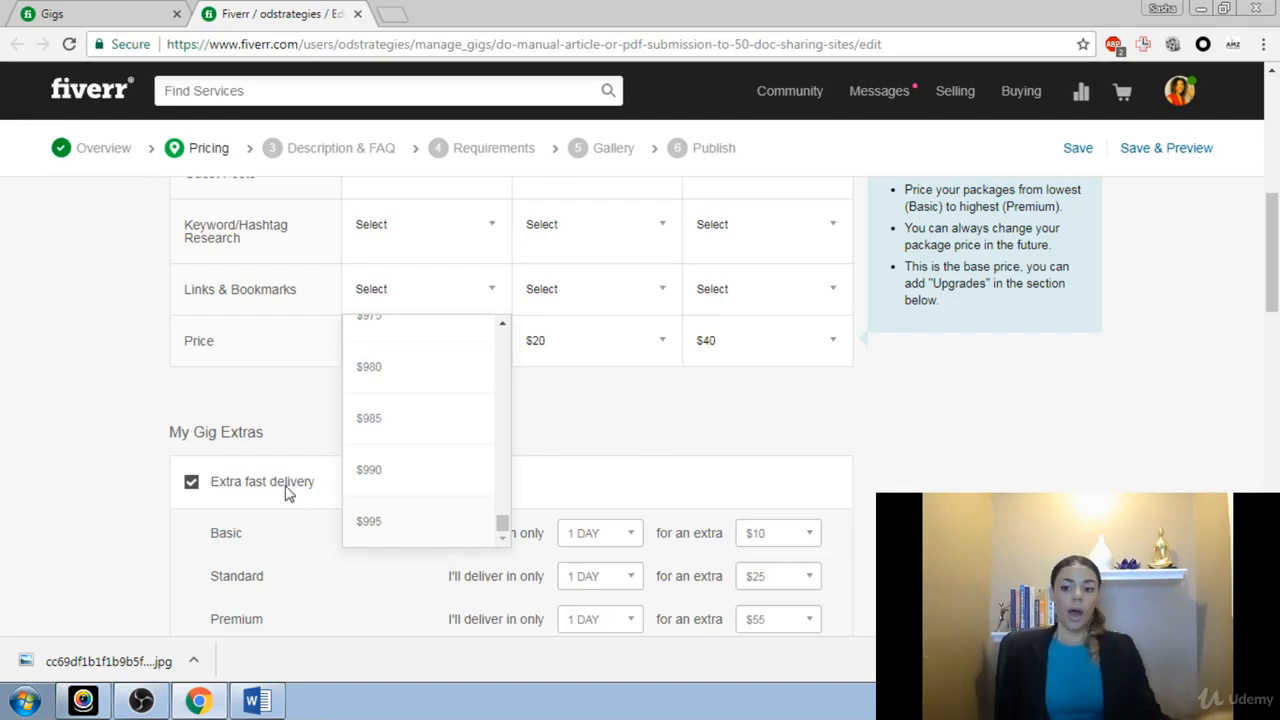
{"action": "left_click_drag", "start_coordinate": [502, 528], "coordinate": [501, 339]}
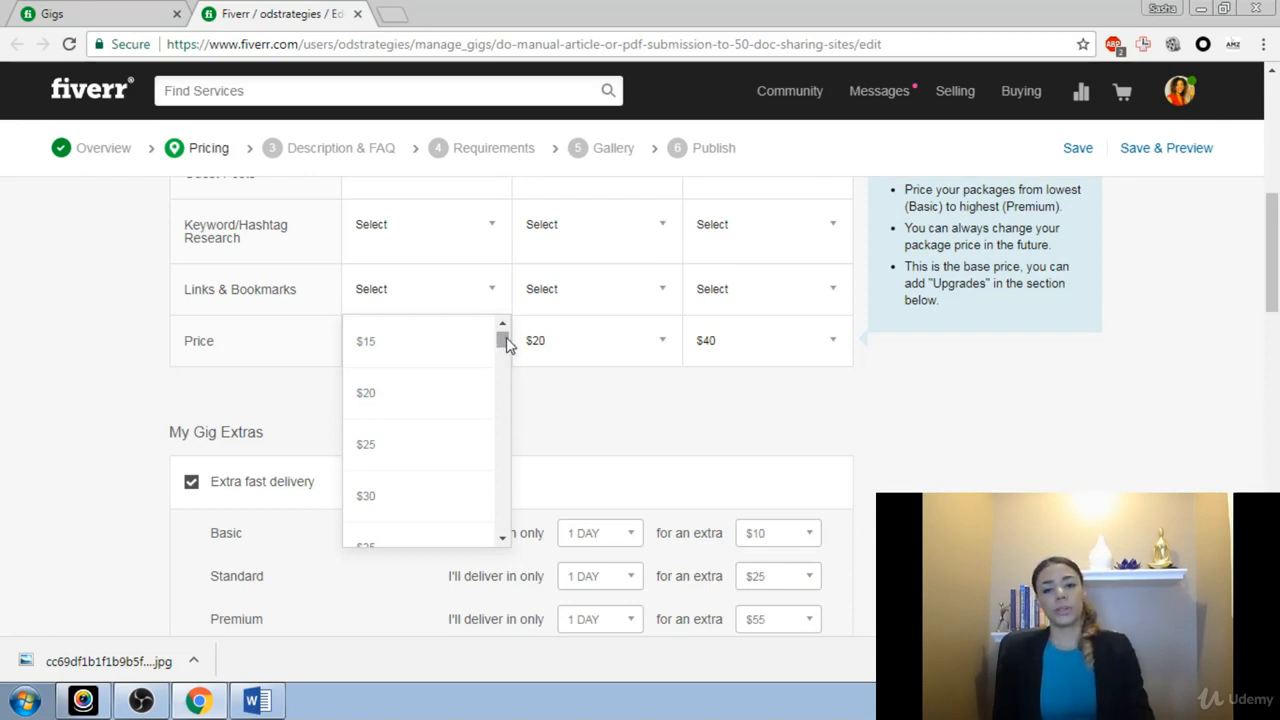
{"action": "left_click_drag", "start_coordinate": [506, 344], "coordinate": [491, 533]}
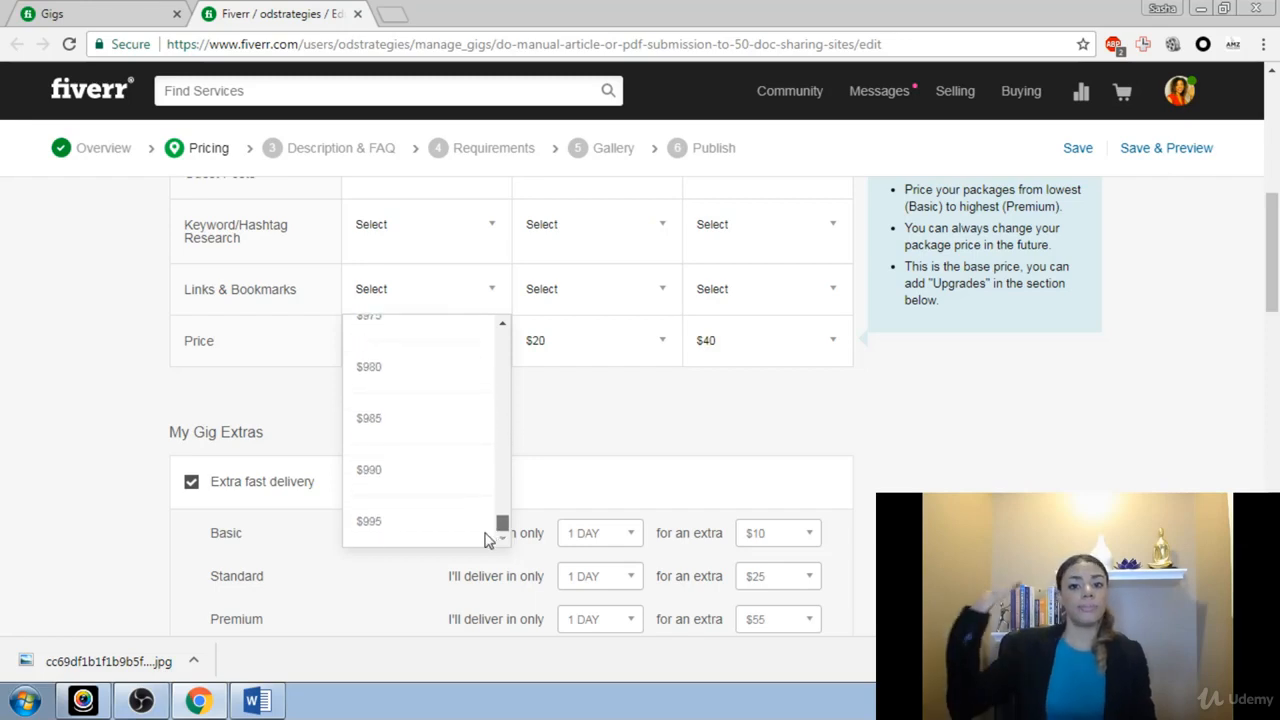
{"action": "left_click", "coordinate": [367, 537]}
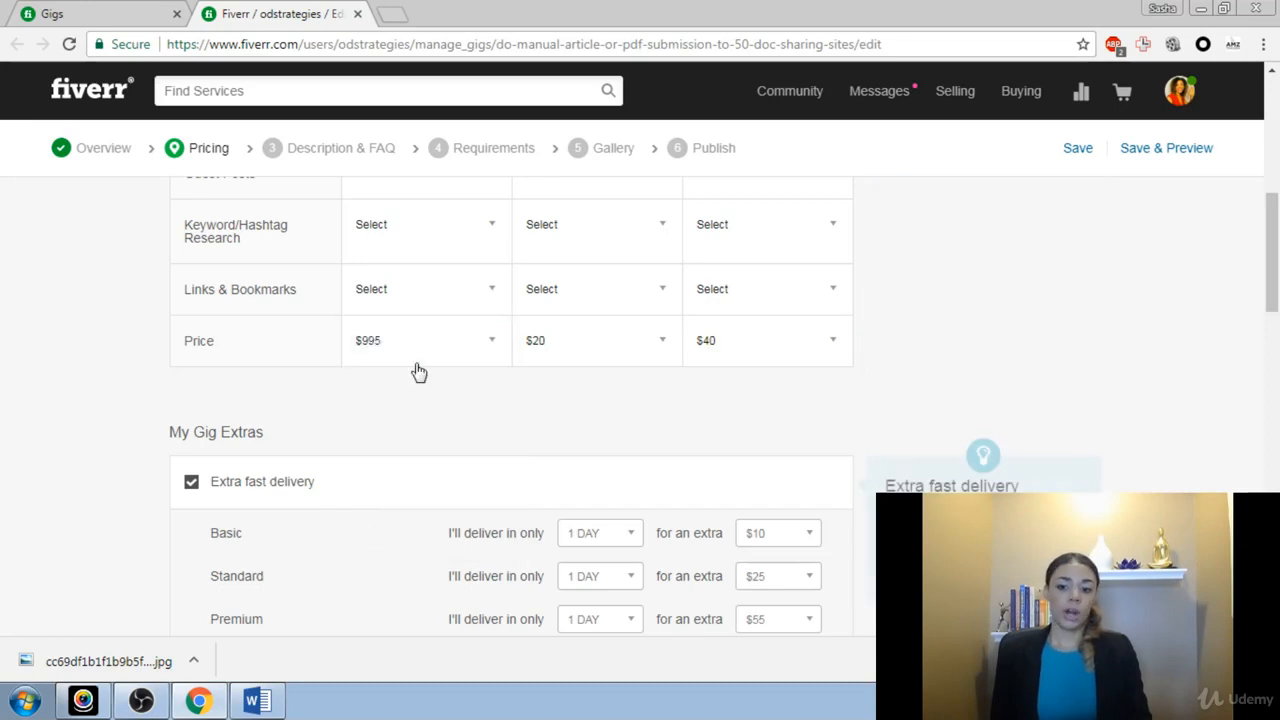
Lower the Basic package's price to $5, and settle on $10
{"action": "left_click", "coordinate": [492, 345]}
{"action": "left_click_drag", "start_coordinate": [503, 523], "coordinate": [449, 331]}
{"action": "left_click", "coordinate": [363, 345]}
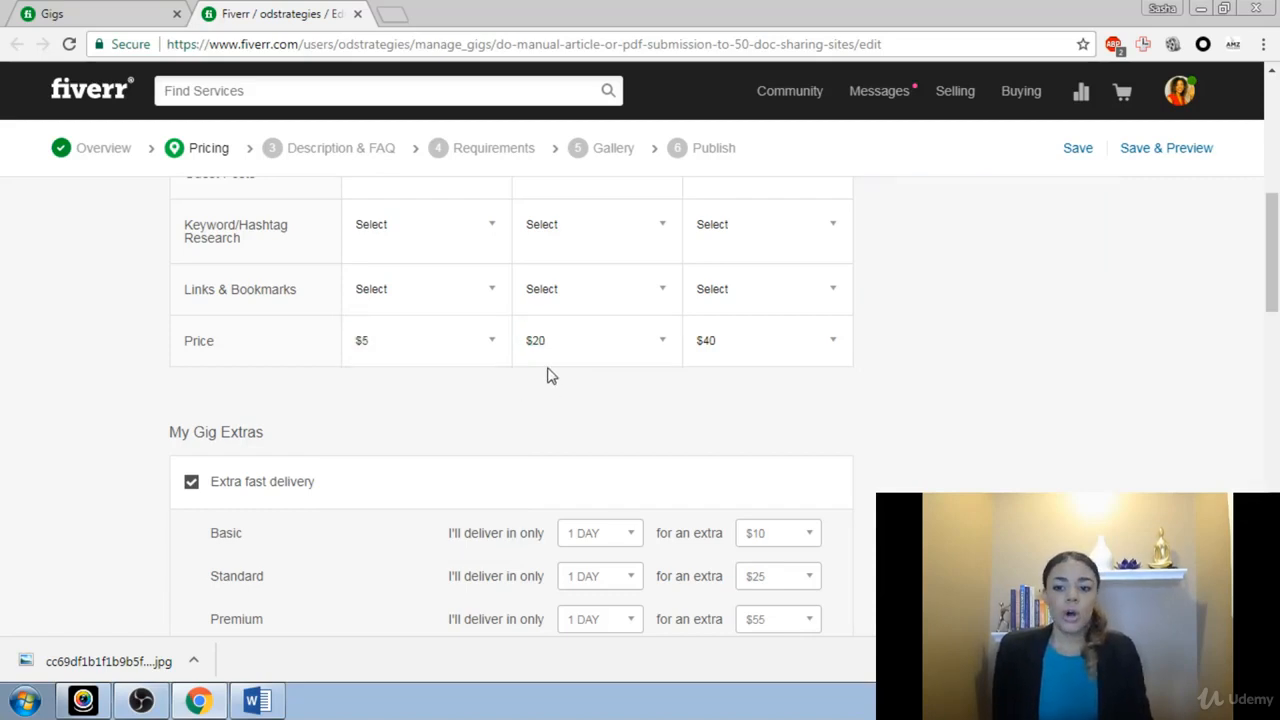
{"action": "left_click", "coordinate": [491, 347]}
{"action": "left_click", "coordinate": [371, 396]}
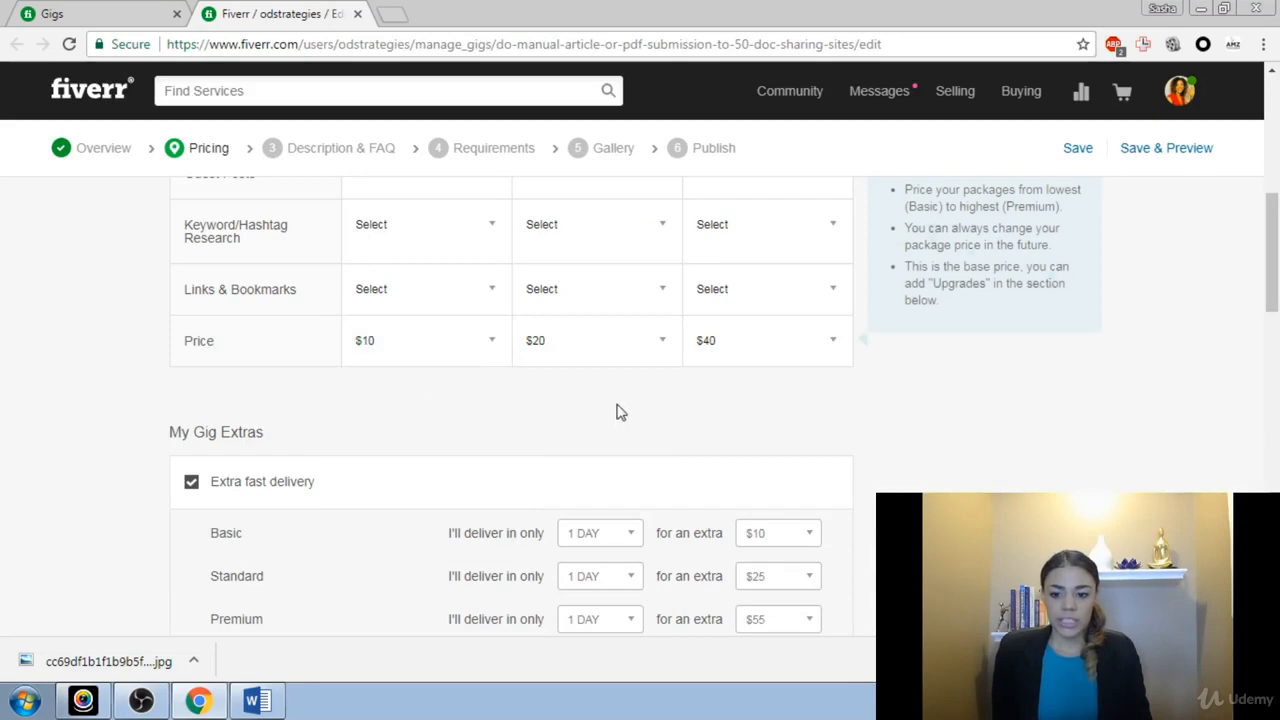
Examine the packages and the gig extras, from extra fast delivery and guest posts through to Da100 Backlinks
{"action": "scroll", "coordinate": [805, 411], "scroll_direction": "up", "scroll_amount": 4}
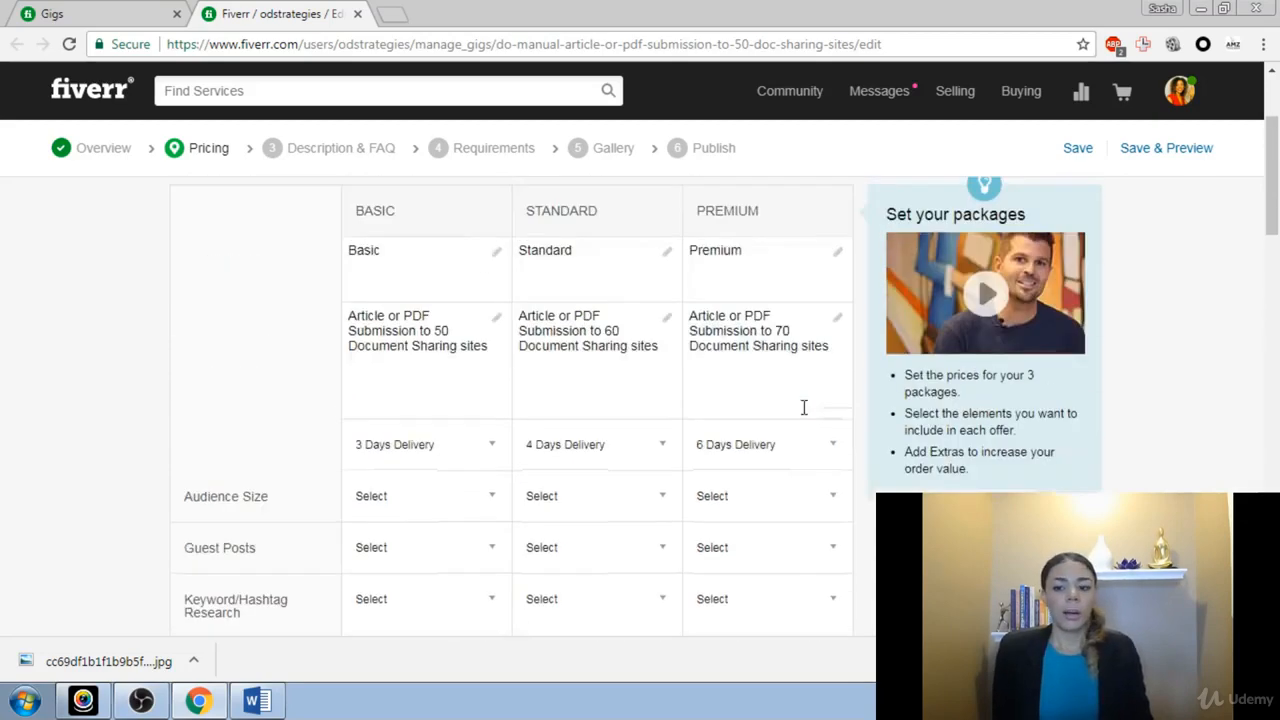
{"action": "scroll", "coordinate": [434, 372], "scroll_direction": "down", "scroll_amount": 3}
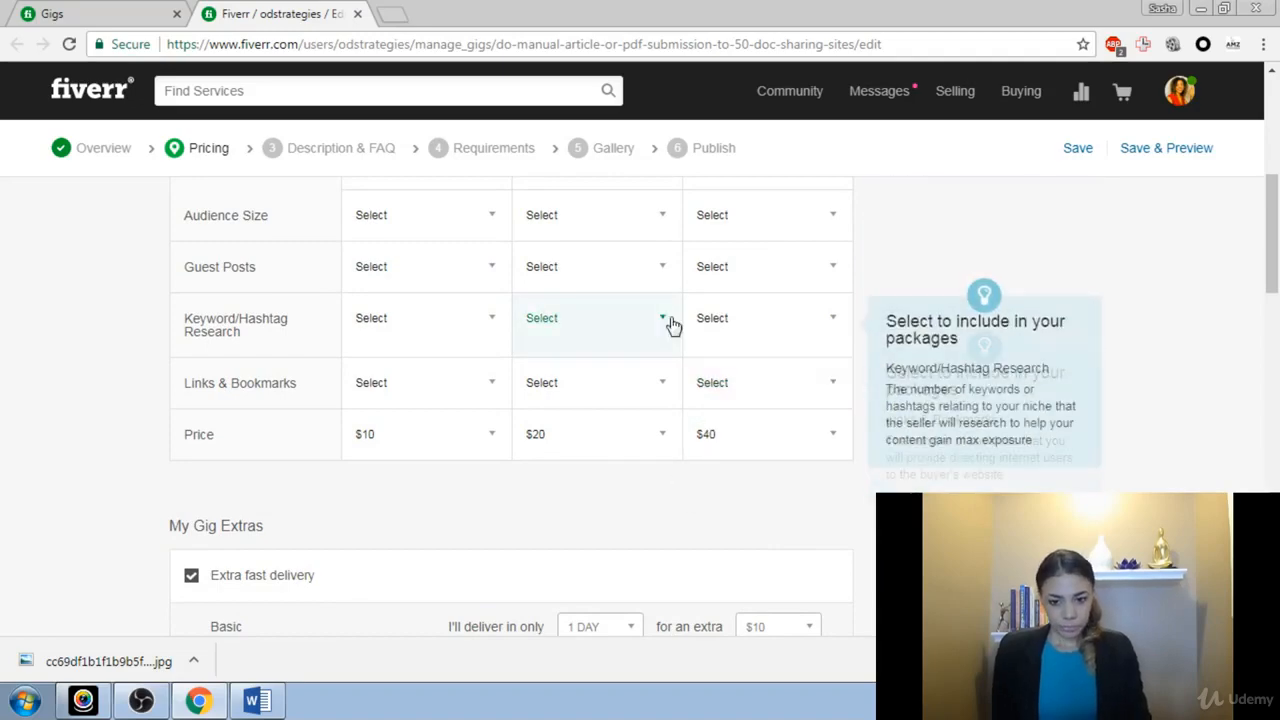
{"action": "scroll", "coordinate": [676, 325], "scroll_direction": "down", "scroll_amount": 5}
{"action": "scroll", "coordinate": [676, 325], "scroll_direction": "up", "scroll_amount": 3}
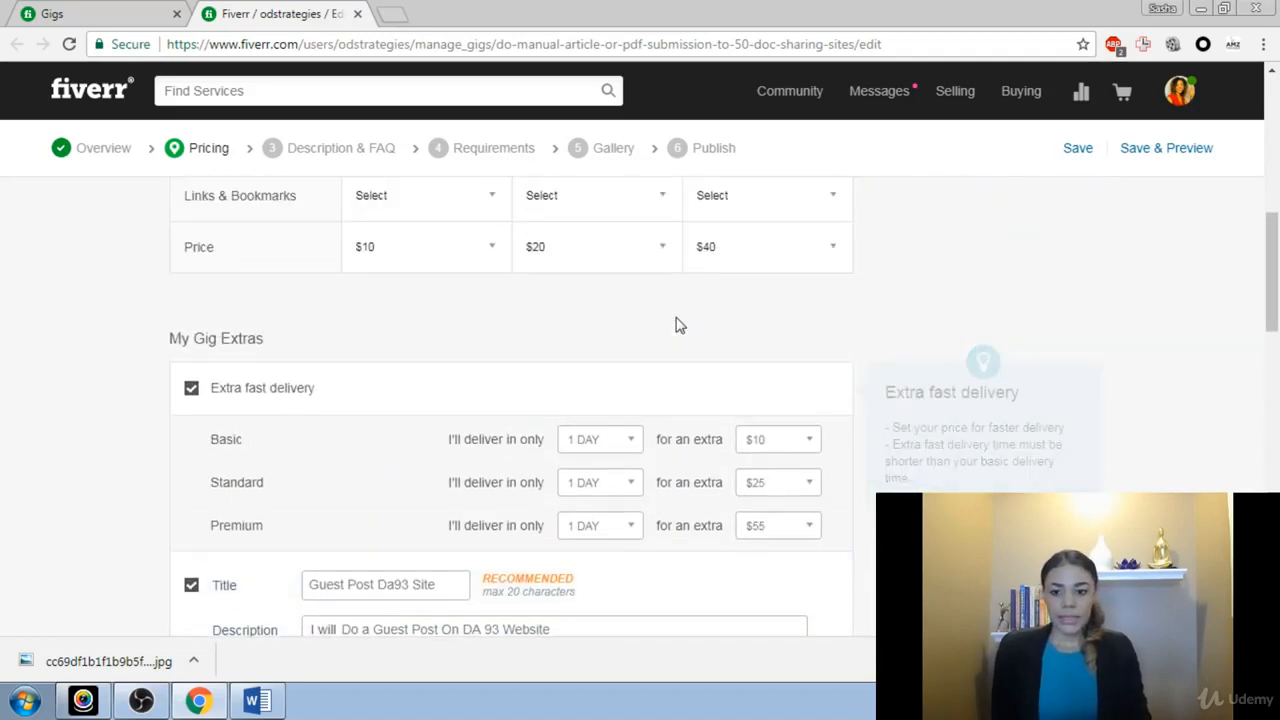
{"action": "scroll", "coordinate": [620, 323], "scroll_direction": "down", "scroll_amount": 1}
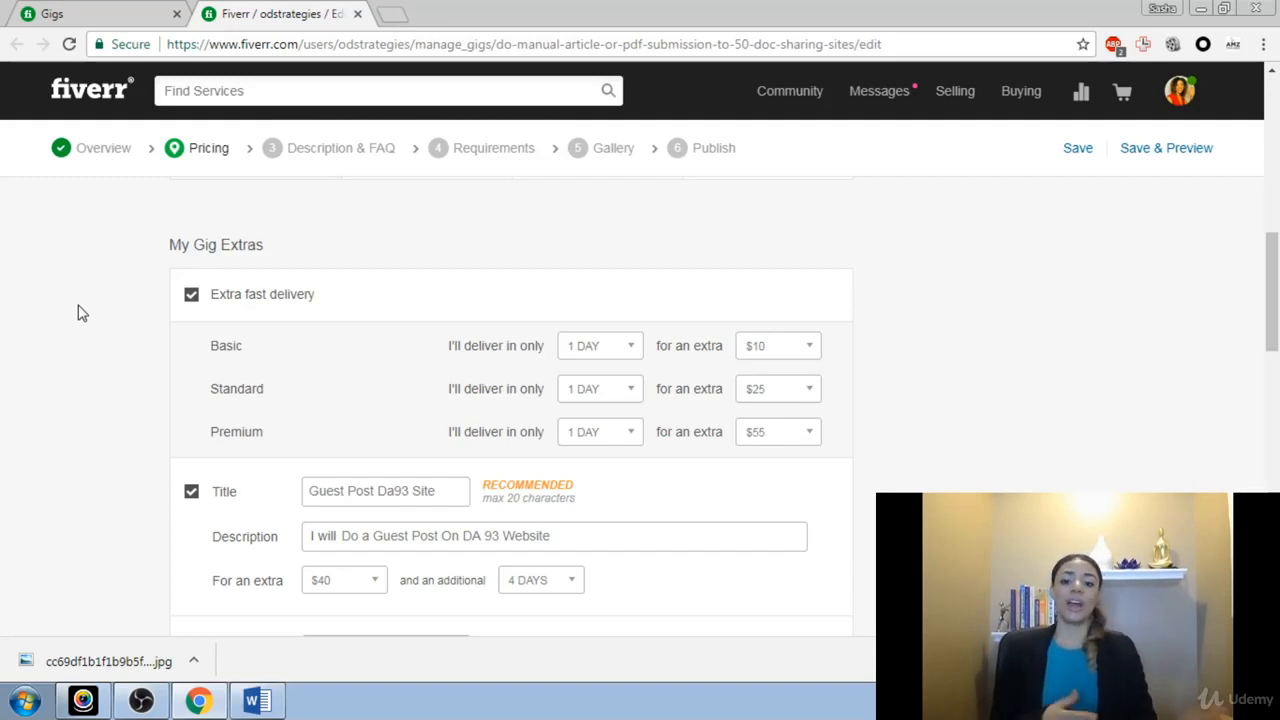
{"action": "scroll", "coordinate": [82, 313], "scroll_direction": "down", "scroll_amount": 6}
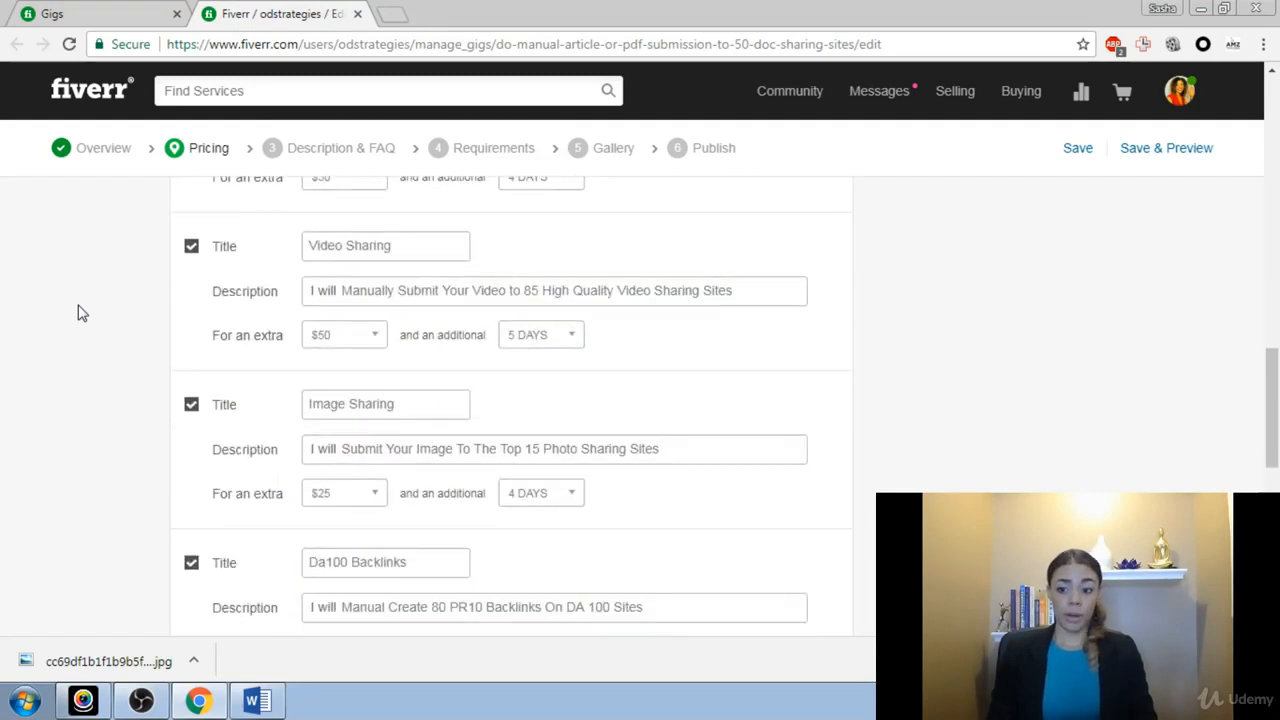
{"action": "scroll", "coordinate": [80, 312], "scroll_direction": "down", "scroll_amount": 3}
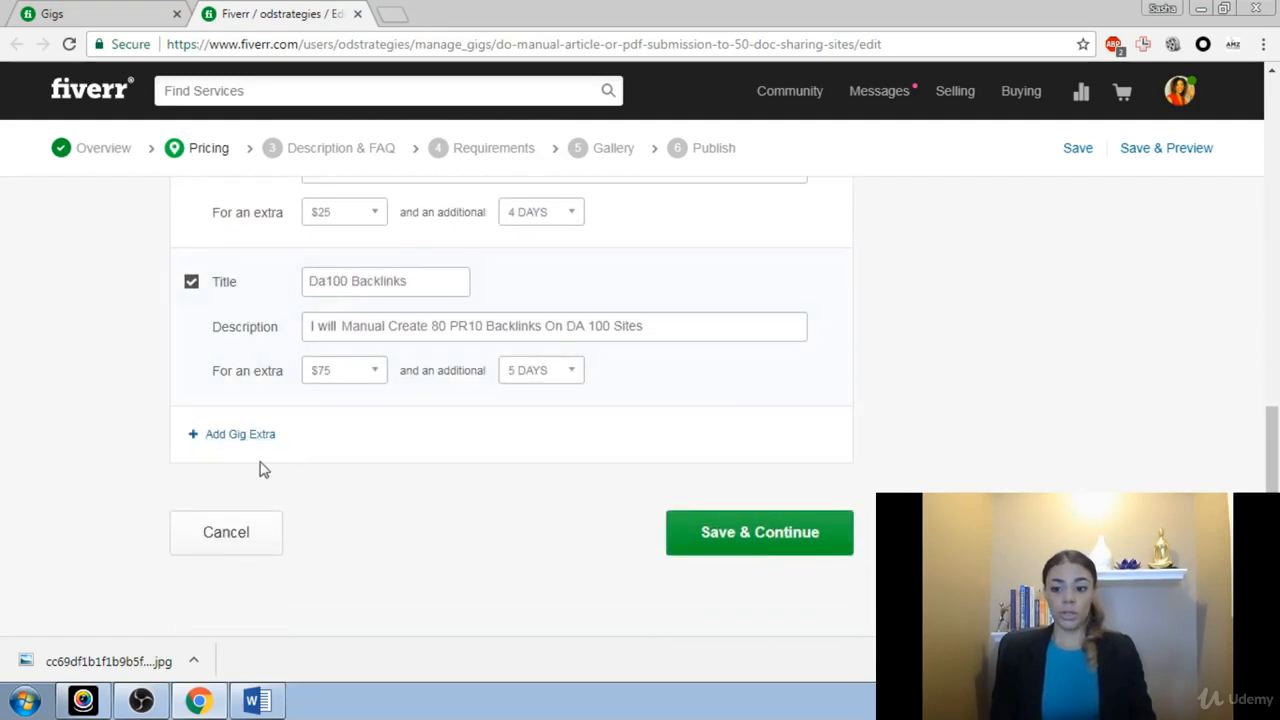
{"action": "scroll", "coordinate": [280, 409], "scroll_direction": "up", "scroll_amount": 8}
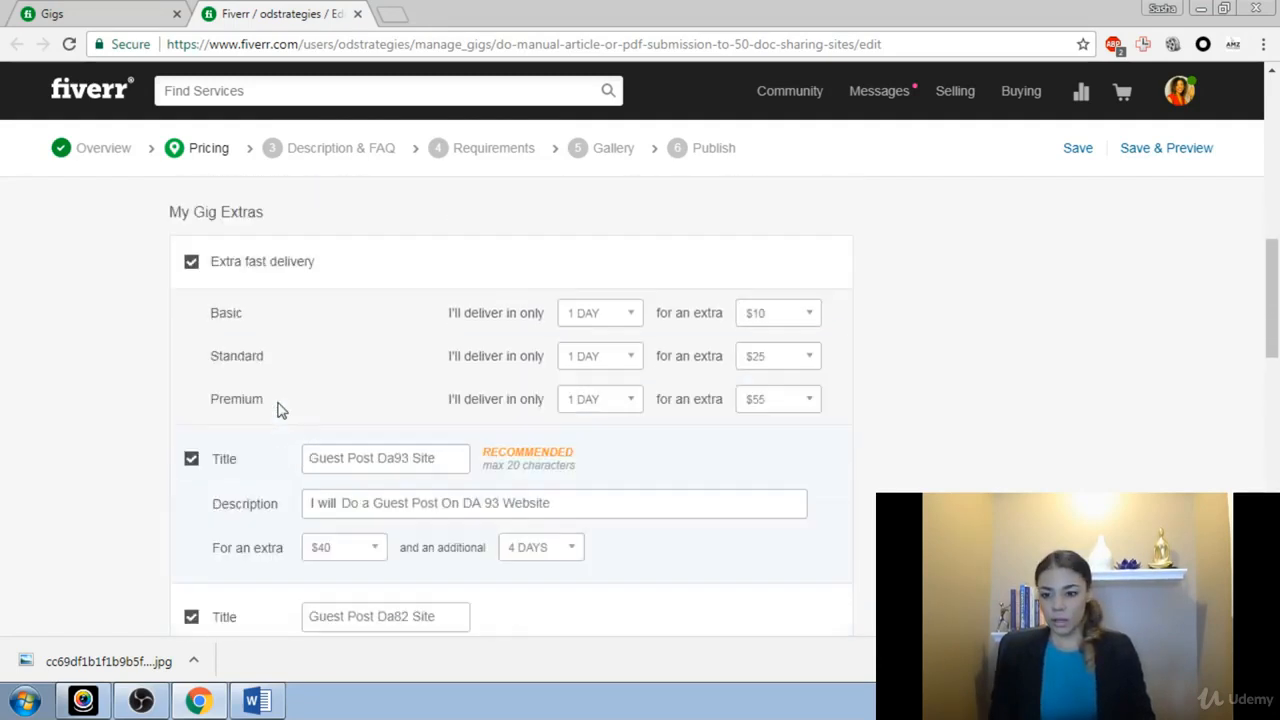
{"action": "scroll", "coordinate": [257, 449], "scroll_direction": "down", "scroll_amount": 4}
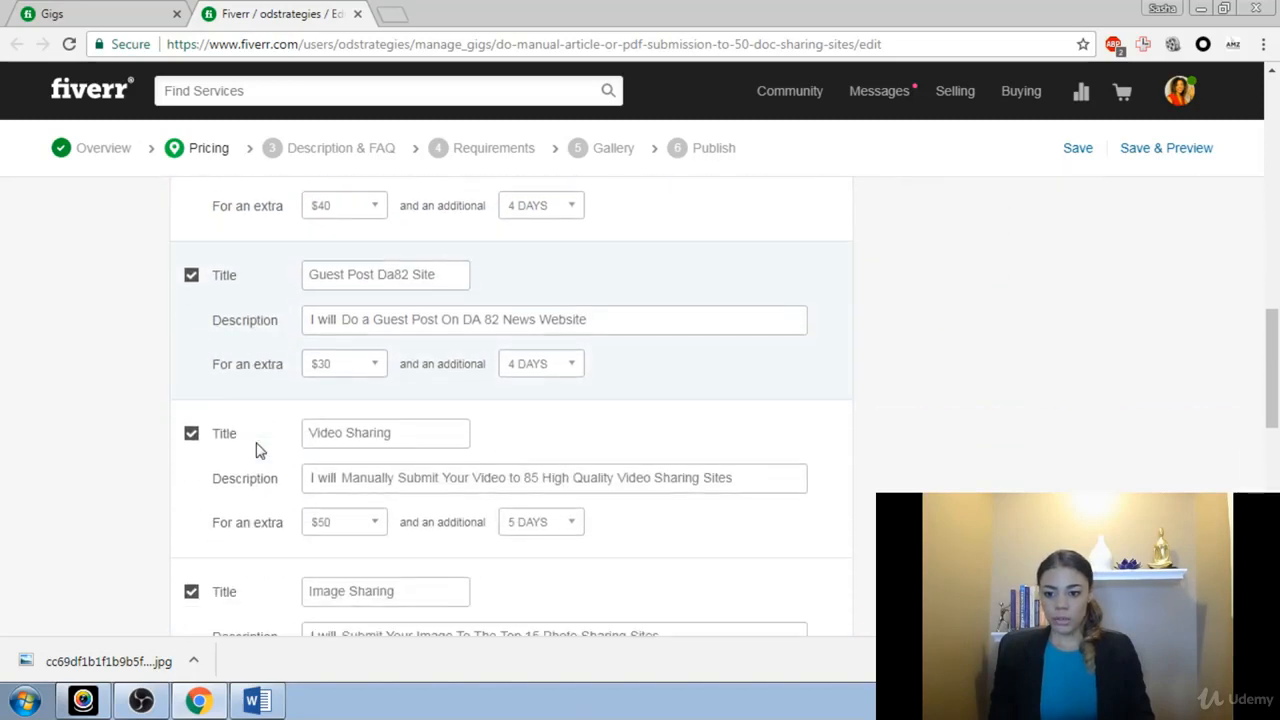
Add a blank gig extra below the Da100 Backlinks extra
{"action": "scroll", "coordinate": [257, 449], "scroll_direction": "down", "scroll_amount": 5}
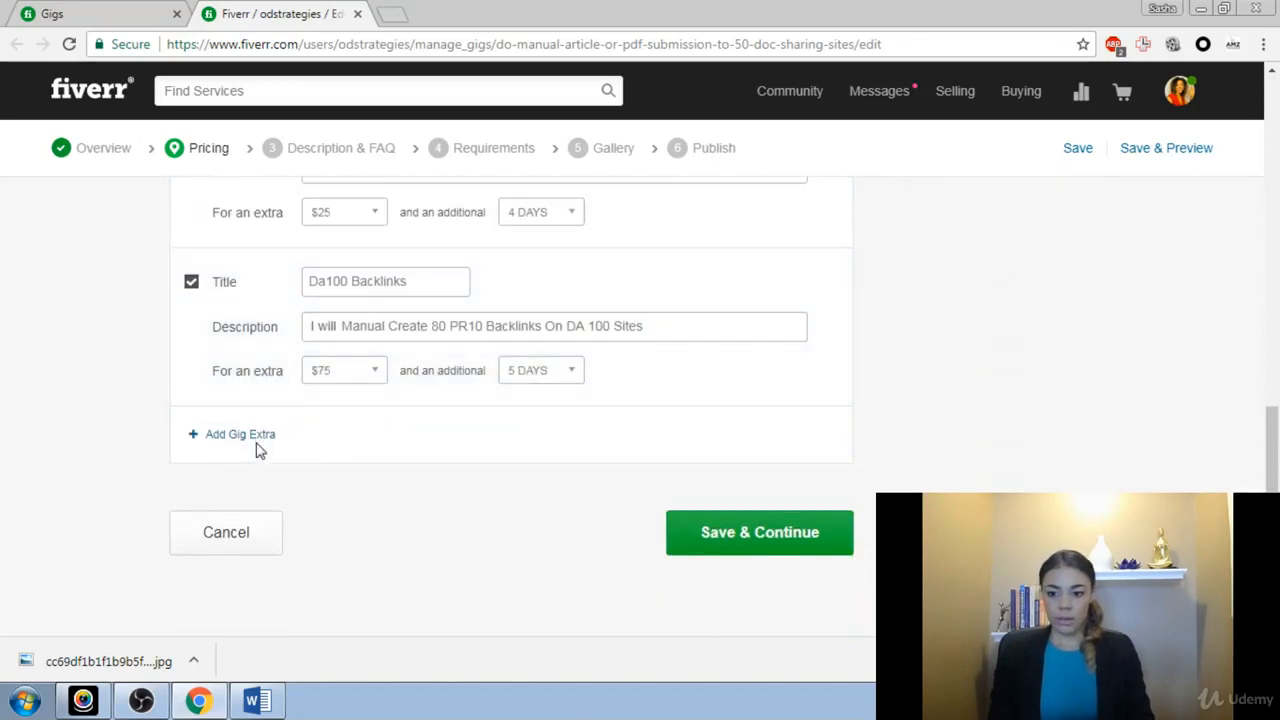
{"action": "left_click", "coordinate": [251, 437]}
{"action": "scroll", "coordinate": [251, 437], "scroll_direction": "down", "scroll_amount": 4}
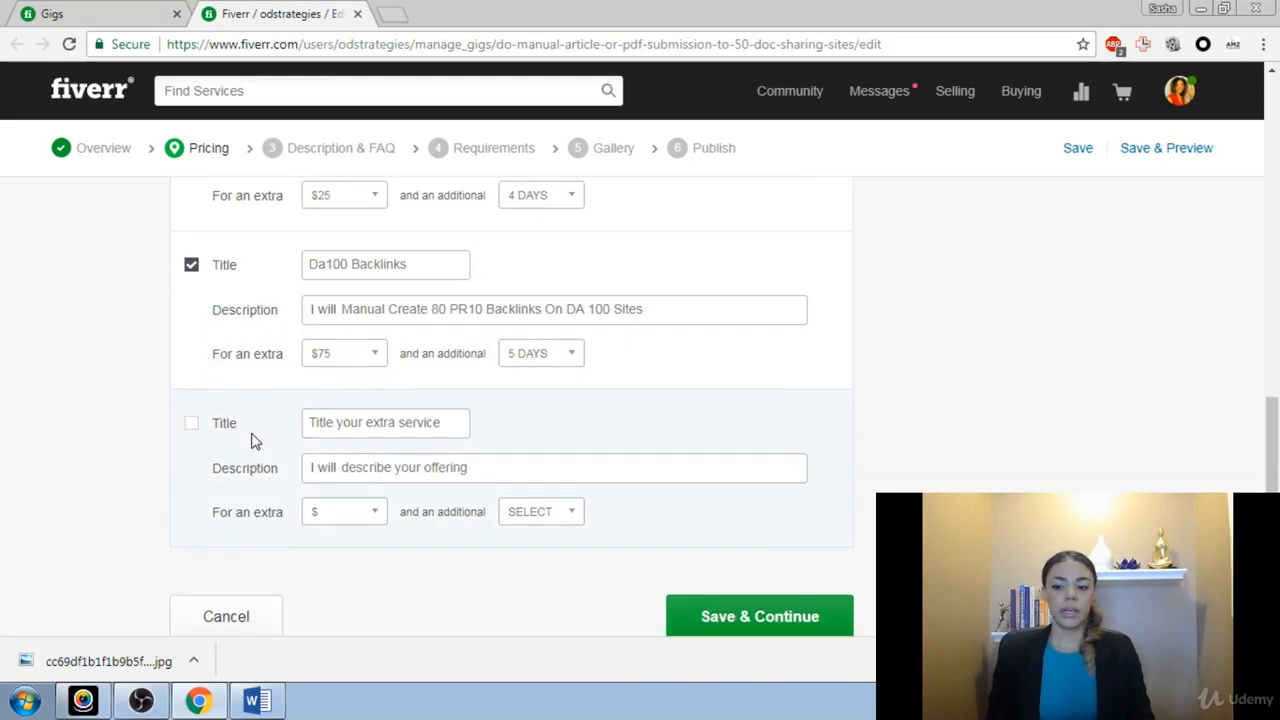
Review the gig extras, the extra fast delivery options and the three packages from the Pricing section
{"action": "scroll", "coordinate": [251, 437], "scroll_direction": "up", "scroll_amount": 2}
{"action": "scroll", "coordinate": [251, 433], "scroll_direction": "up", "scroll_amount": 10}
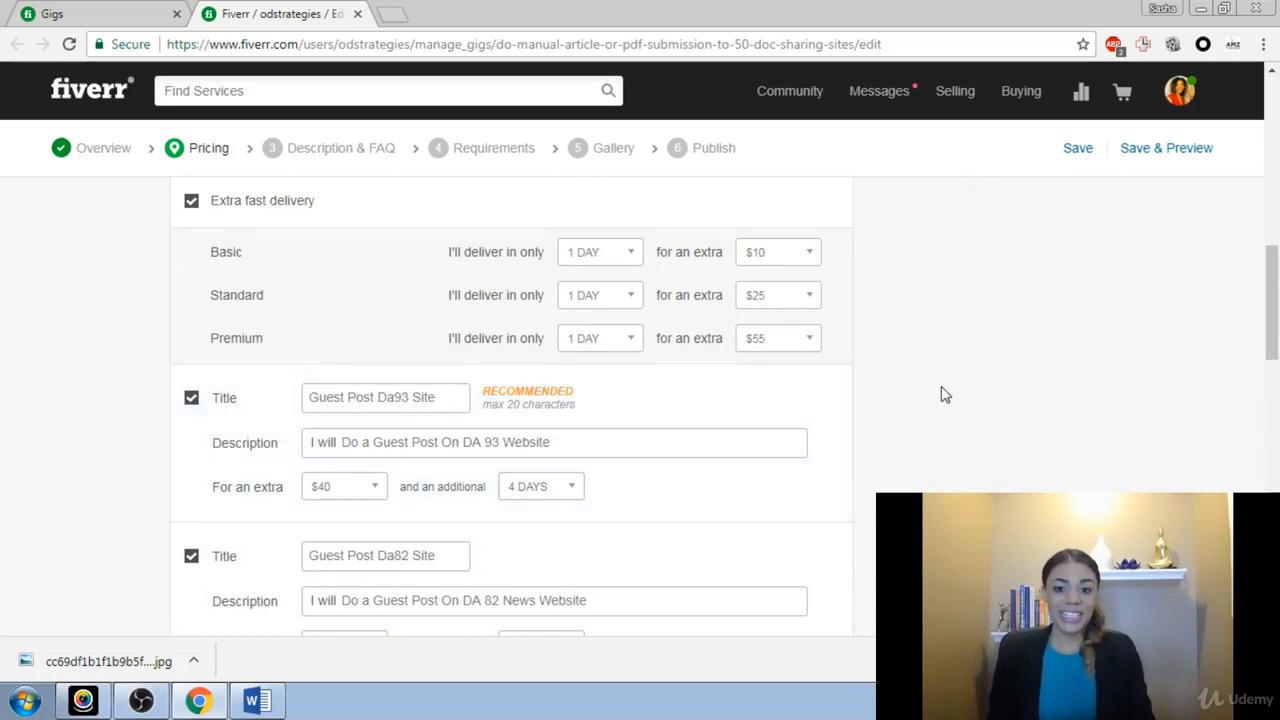
{"action": "scroll", "coordinate": [943, 394], "scroll_direction": "down", "scroll_amount": 1}
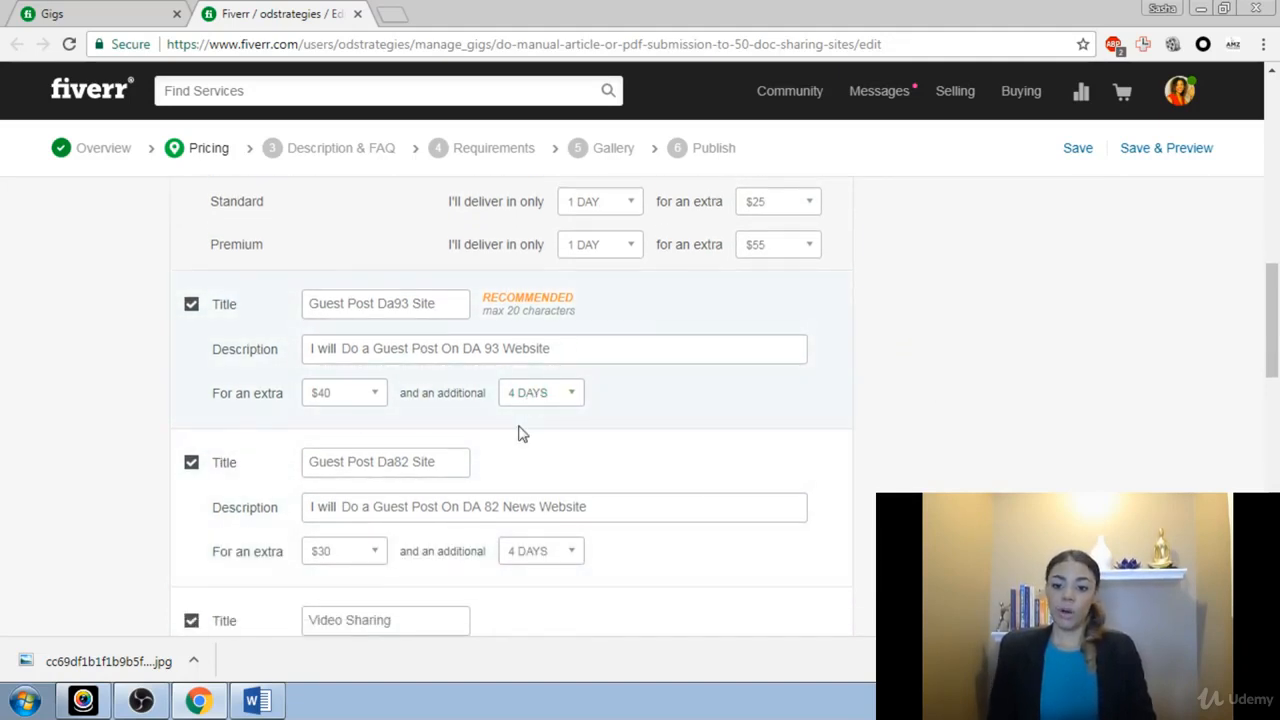
{"action": "scroll", "coordinate": [343, 277], "scroll_direction": "down", "scroll_amount": 1}
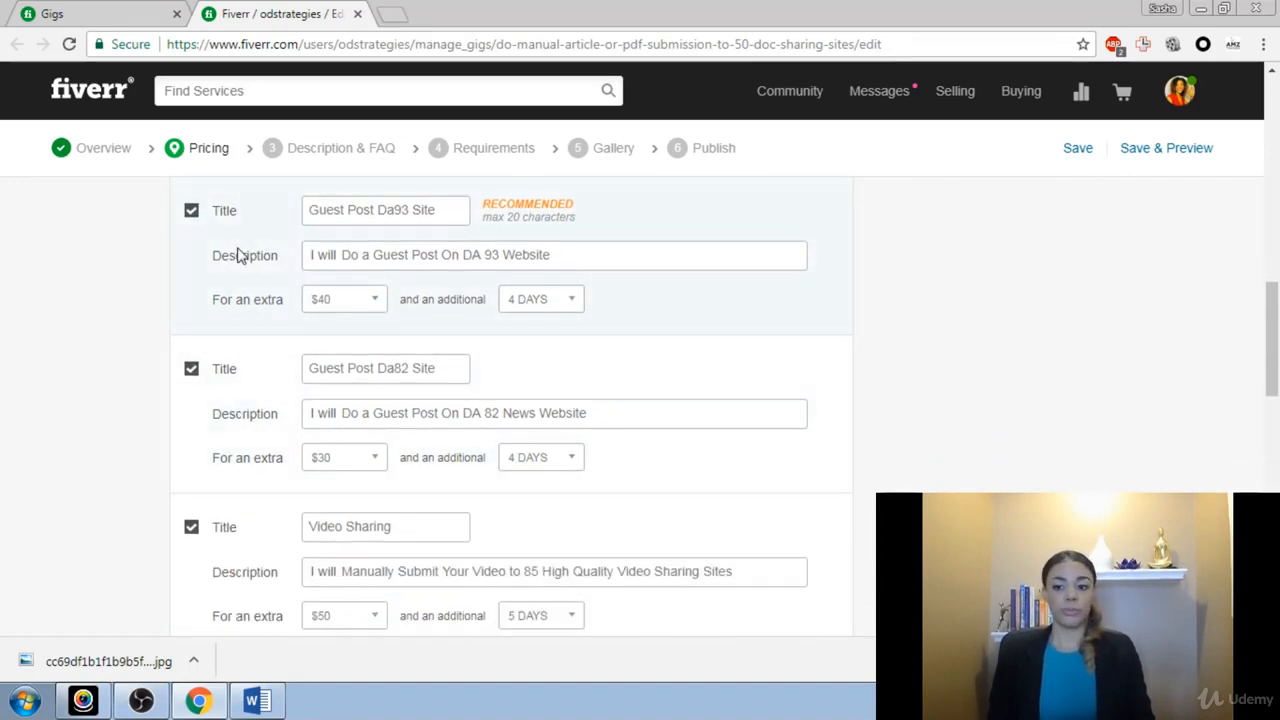
{"action": "scroll", "coordinate": [500, 483], "scroll_direction": "down", "scroll_amount": 3}
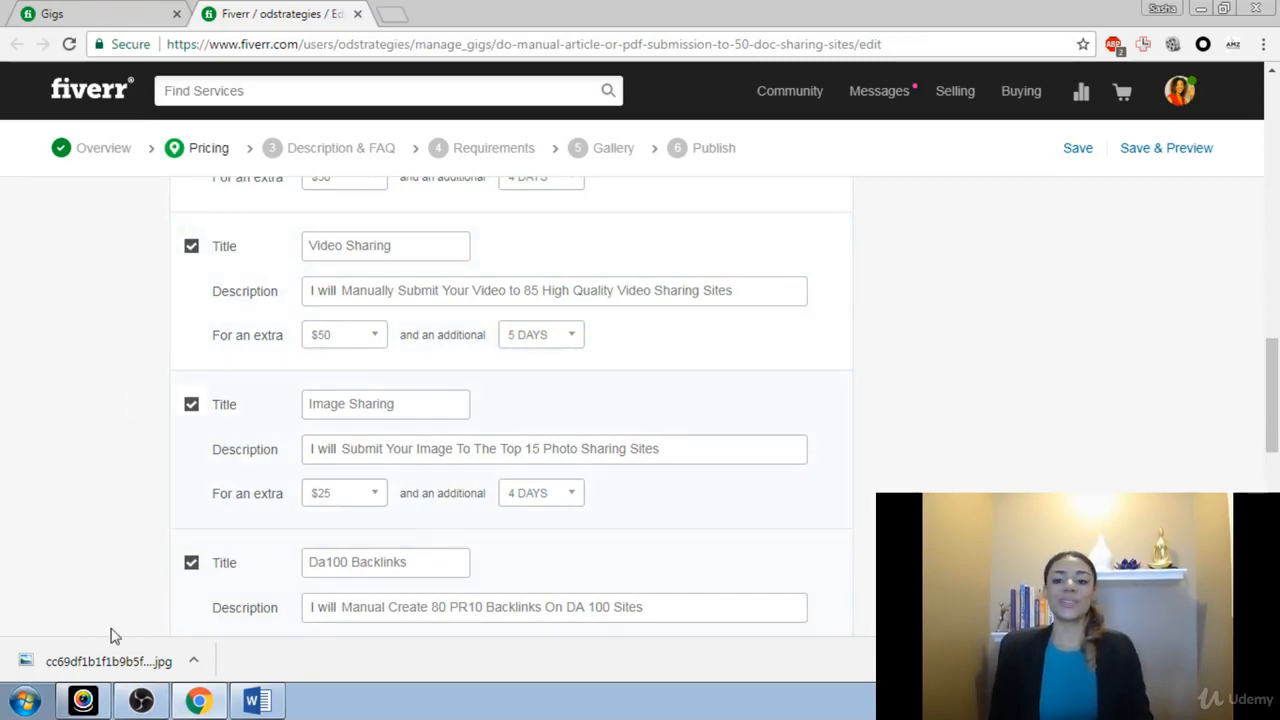
{"action": "scroll", "coordinate": [503, 271], "scroll_direction": "up", "scroll_amount": 5}
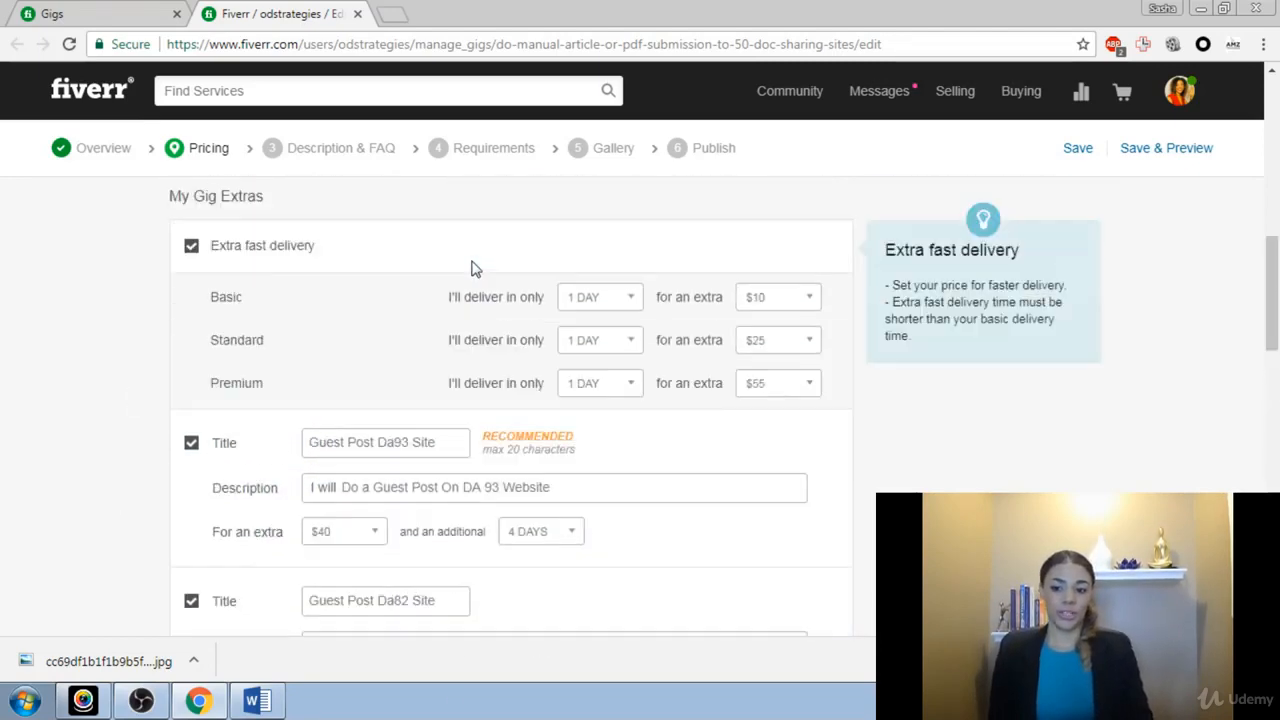
{"action": "scroll", "coordinate": [475, 270], "scroll_direction": "up", "scroll_amount": 7}
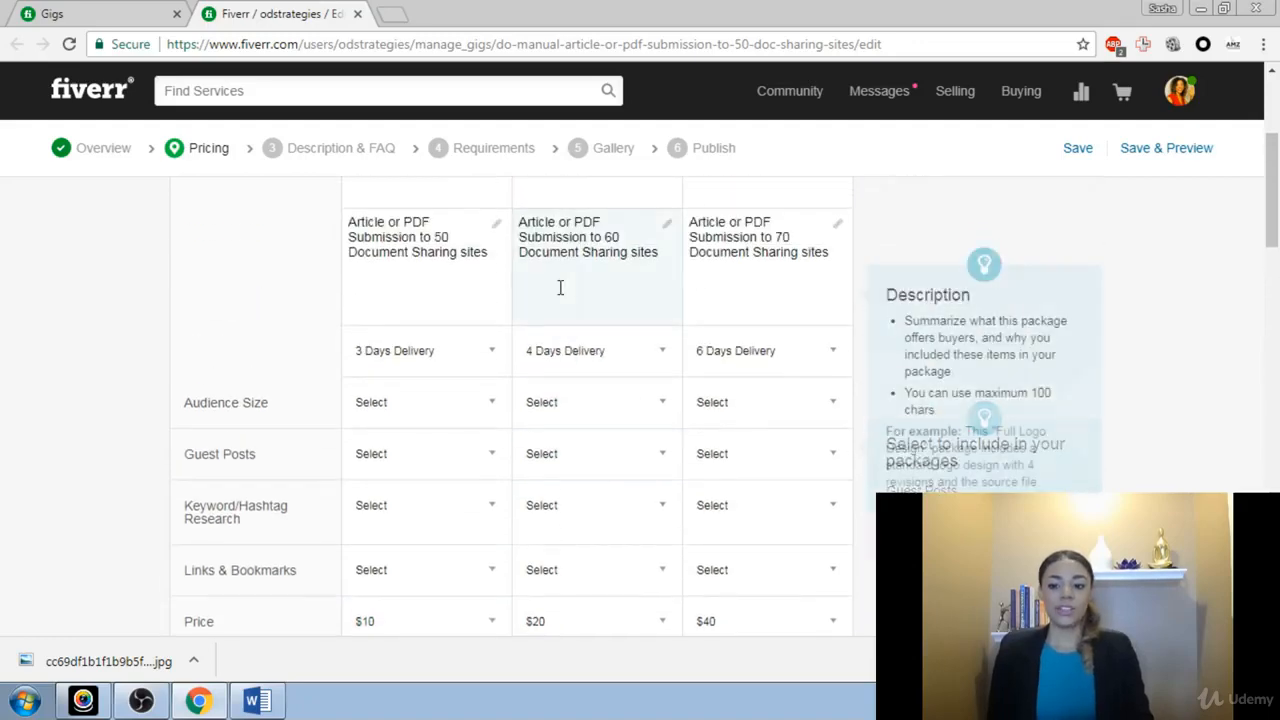
Save the pricing, leaving the new gig extra blank, and continue to Description & FAQ
{"action": "scroll", "coordinate": [317, 446], "scroll_direction": "down", "scroll_amount": 5}
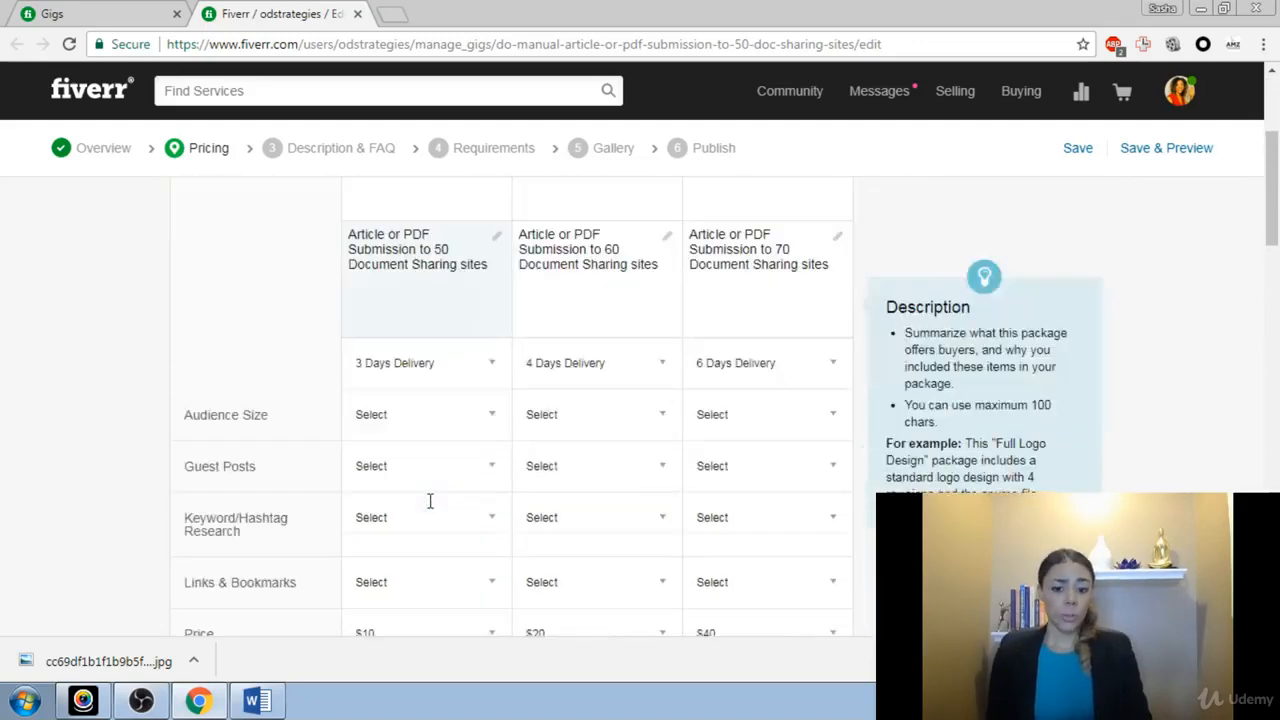
{"action": "scroll", "coordinate": [693, 481], "scroll_direction": "down", "scroll_amount": 15}
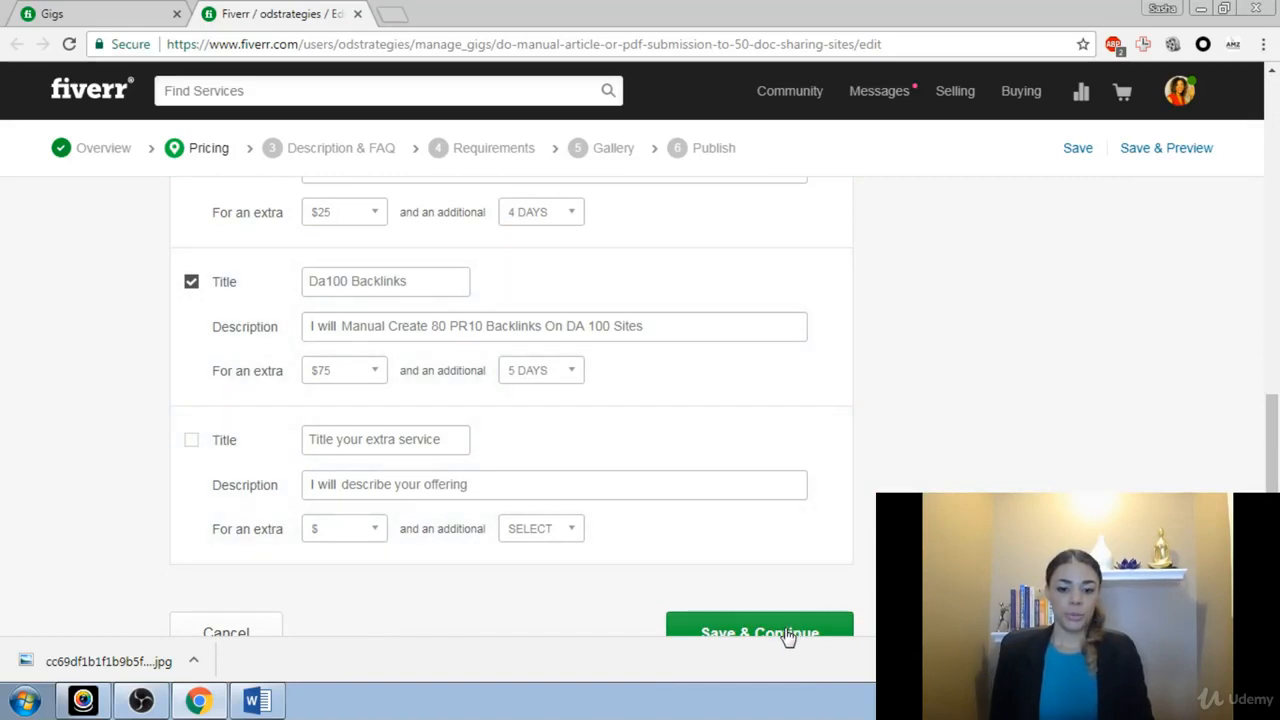
{"action": "left_click", "coordinate": [785, 632]}
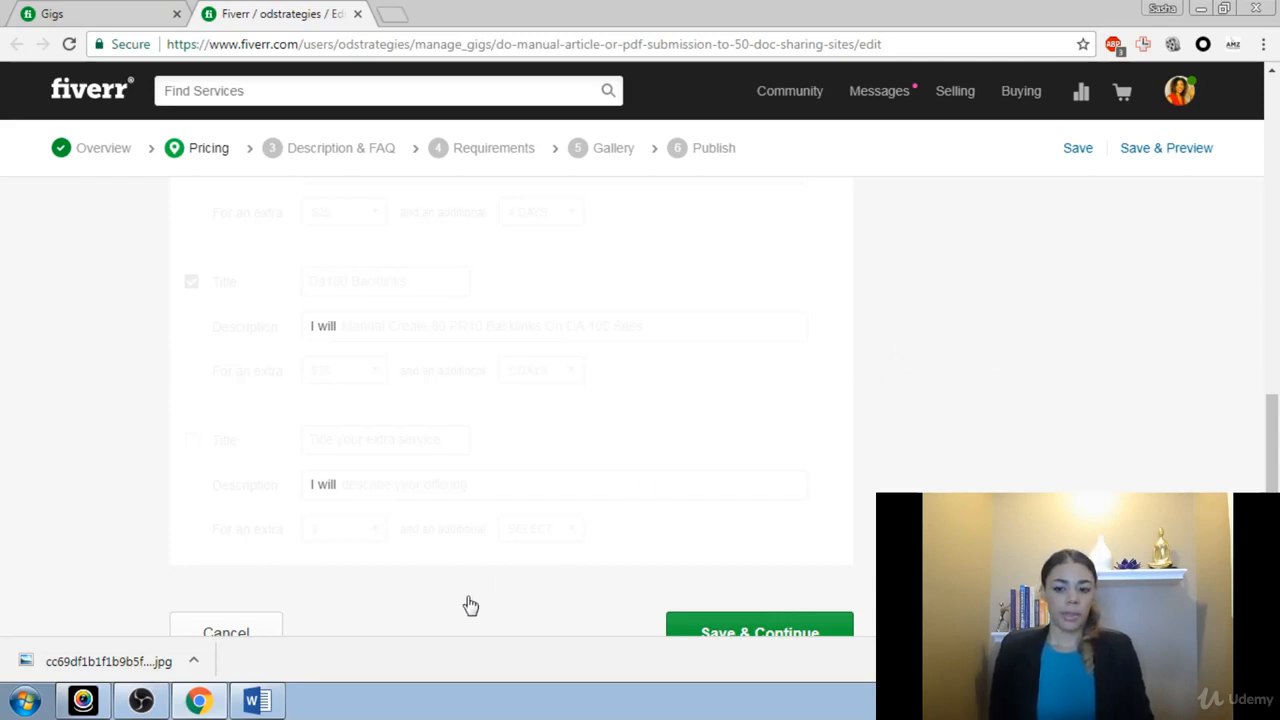
Switch to Word and bring up the New Fiverr Gigs document
{"action": "left_click", "coordinate": [258, 703]}
{"action": "scroll", "coordinate": [714, 391], "scroll_direction": "up", "scroll_amount": 1}
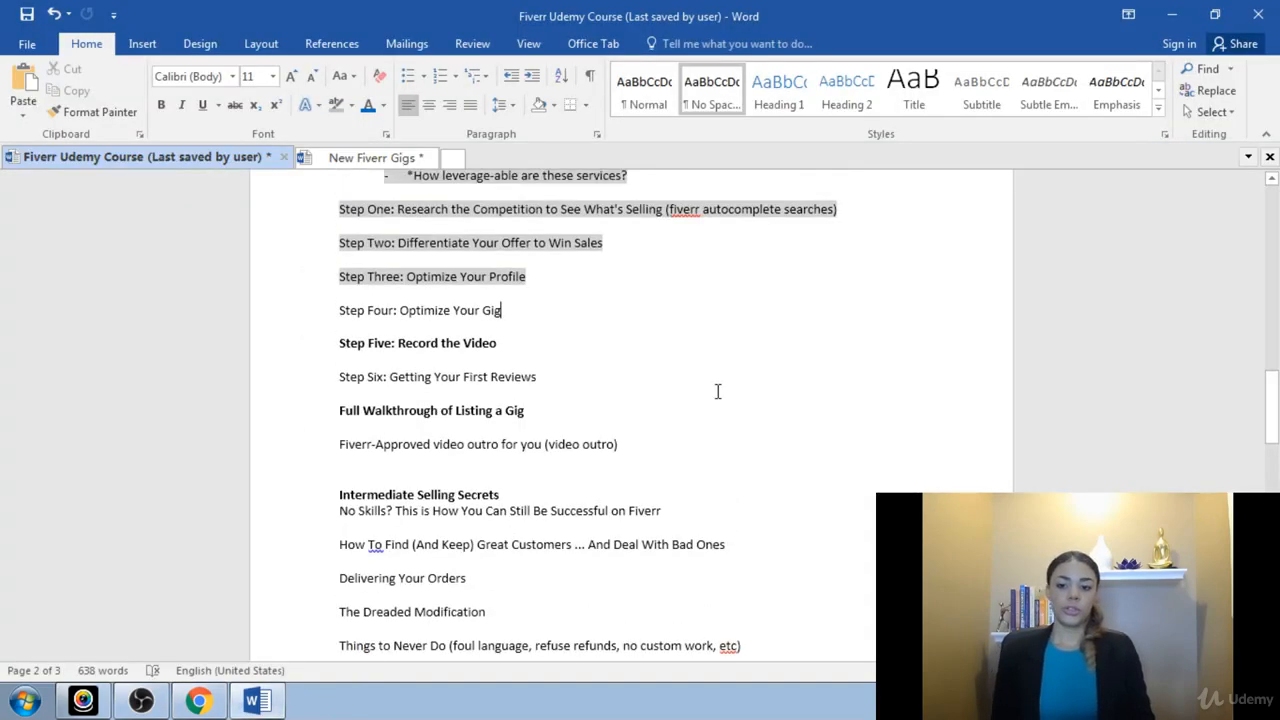
{"action": "scroll", "coordinate": [714, 391], "scroll_direction": "down", "scroll_amount": 3}
{"action": "left_click", "coordinate": [326, 156]}
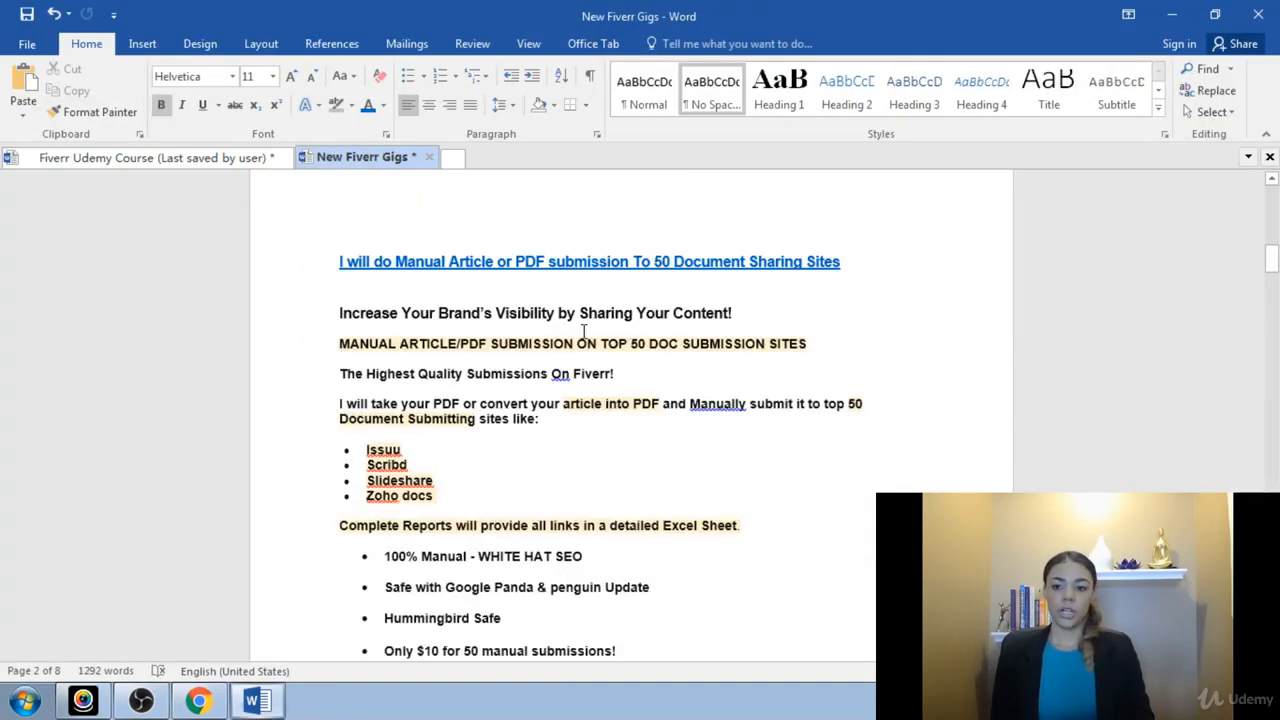
Examine the drafted description for the 50 document sharing sites gig, from its opening line to the satisfaction guarantee
{"action": "scroll", "coordinate": [524, 282], "scroll_direction": "down", "scroll_amount": 1}
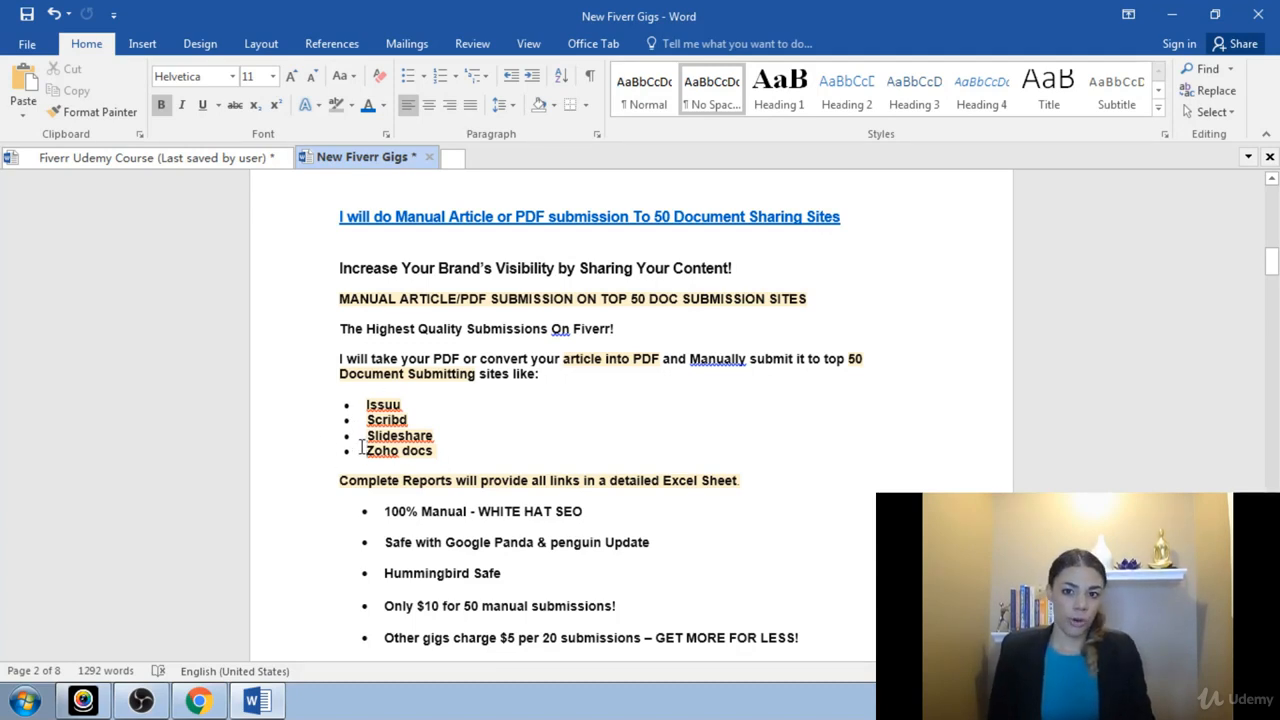
{"action": "scroll", "coordinate": [522, 417], "scroll_direction": "down", "scroll_amount": 2}
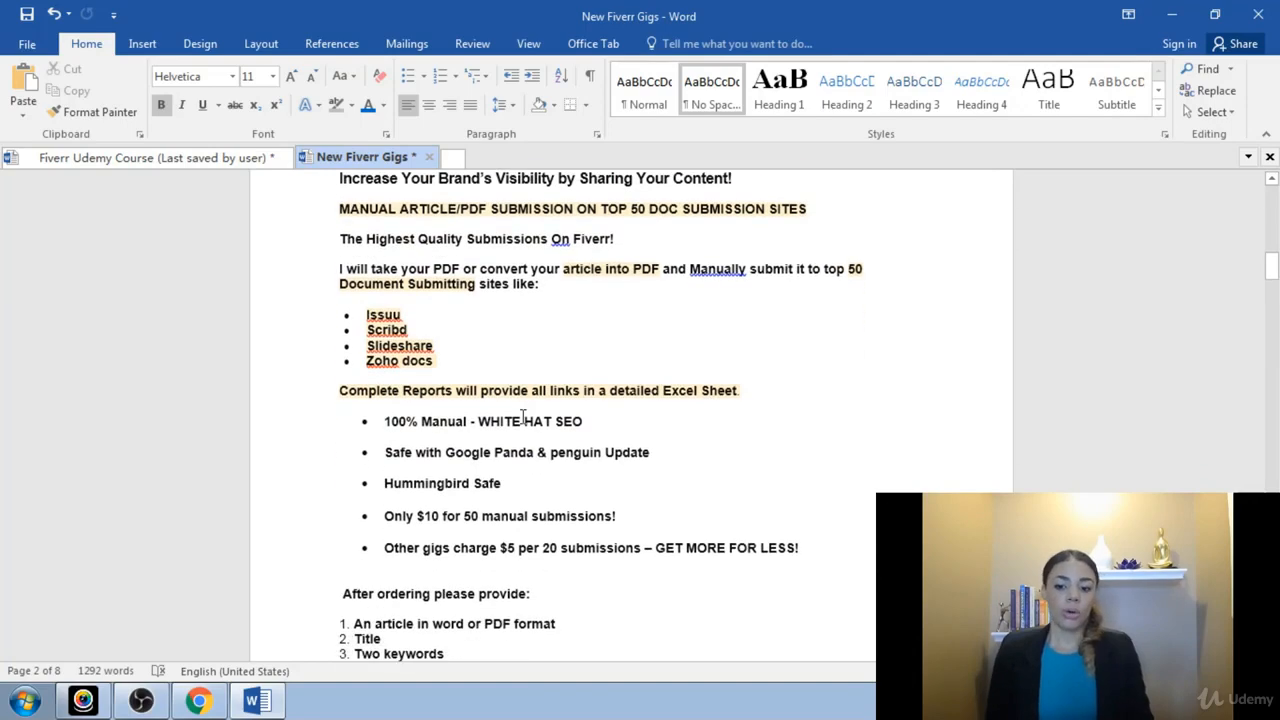
{"action": "scroll", "coordinate": [463, 443], "scroll_direction": "down", "scroll_amount": 3}
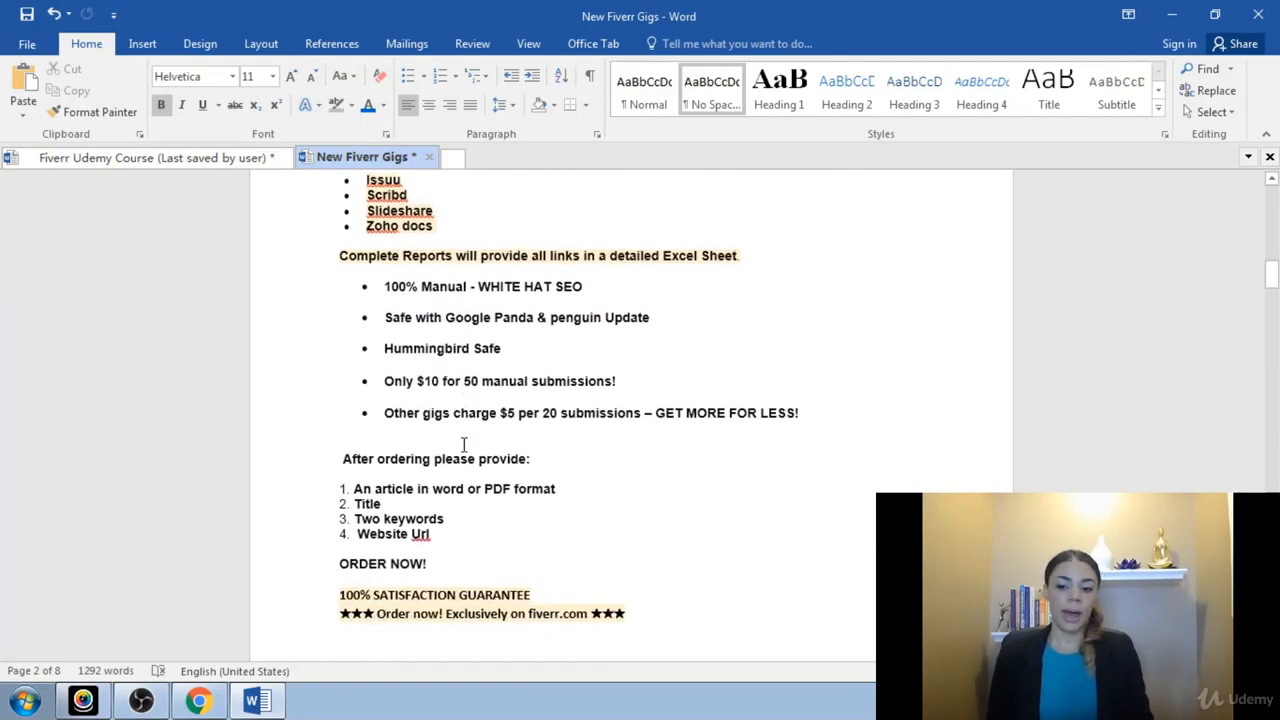
{"action": "scroll", "coordinate": [463, 443], "scroll_direction": "up", "scroll_amount": 4}
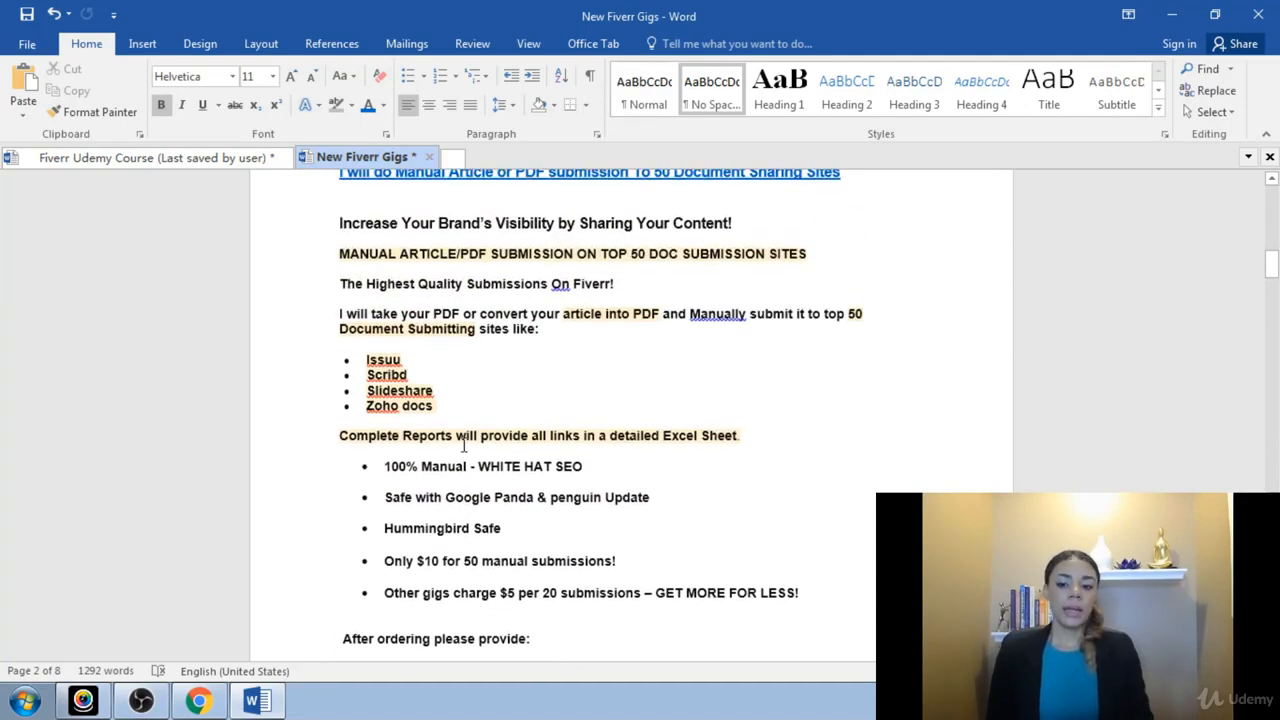
{"action": "scroll", "coordinate": [463, 444], "scroll_direction": "up", "scroll_amount": 2}
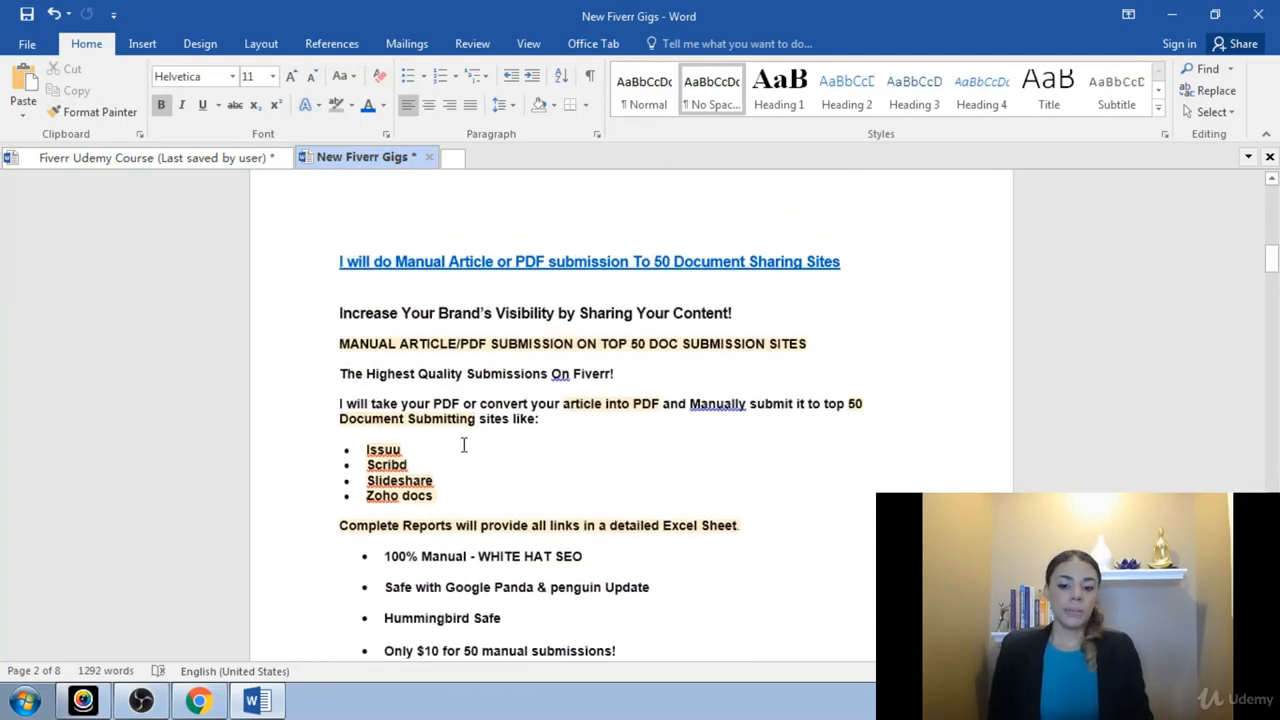
{"action": "left_click", "coordinate": [540, 420]}
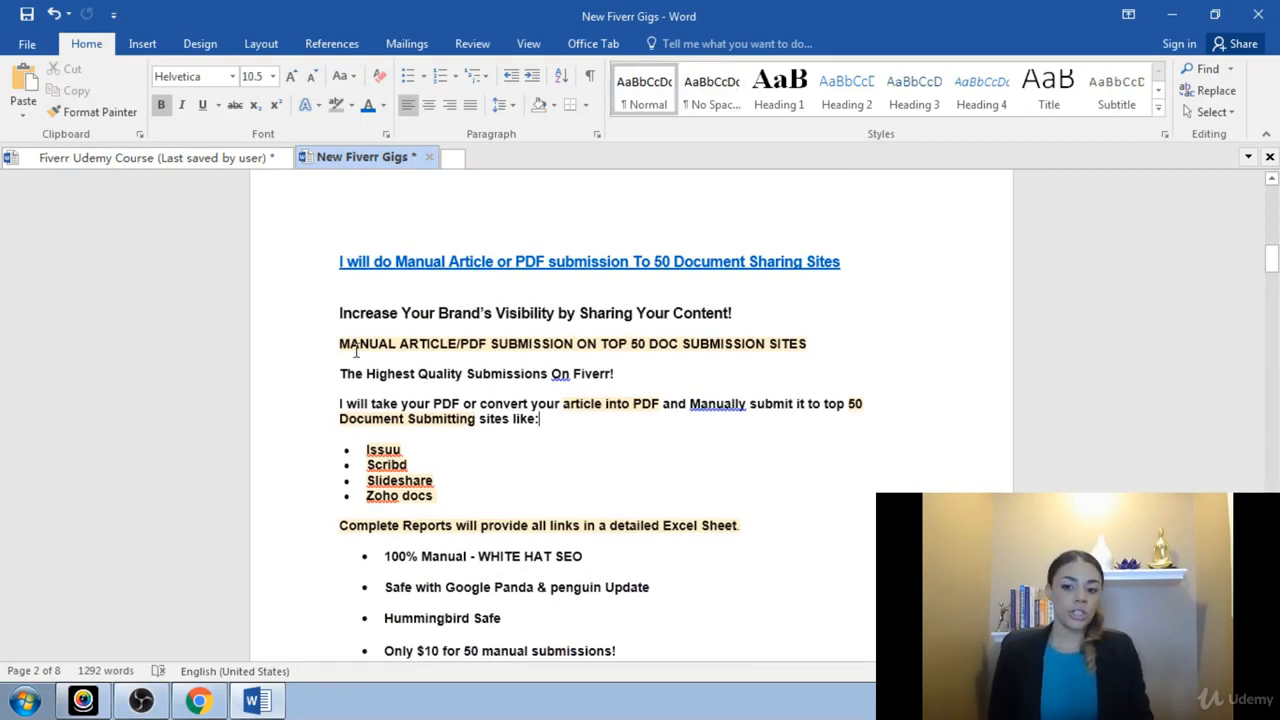
{"action": "left_click", "coordinate": [338, 313]}
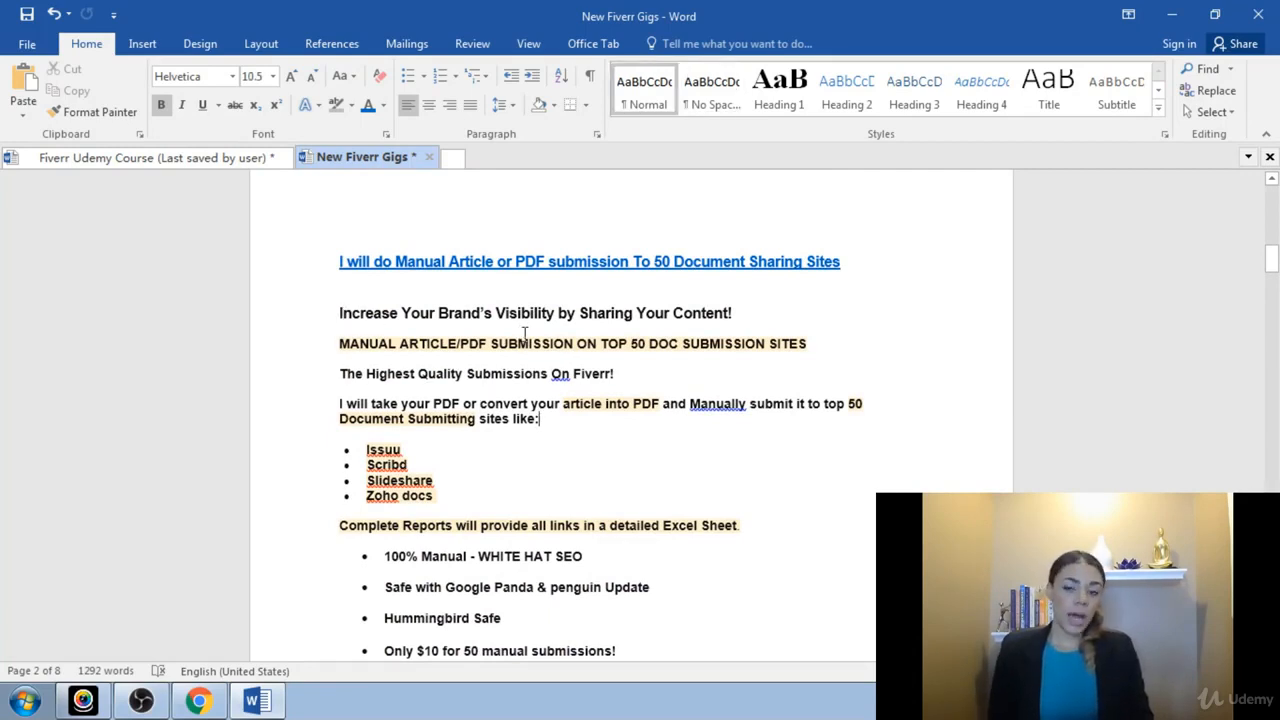
{"action": "scroll", "coordinate": [518, 428], "scroll_direction": "down", "scroll_amount": 5}
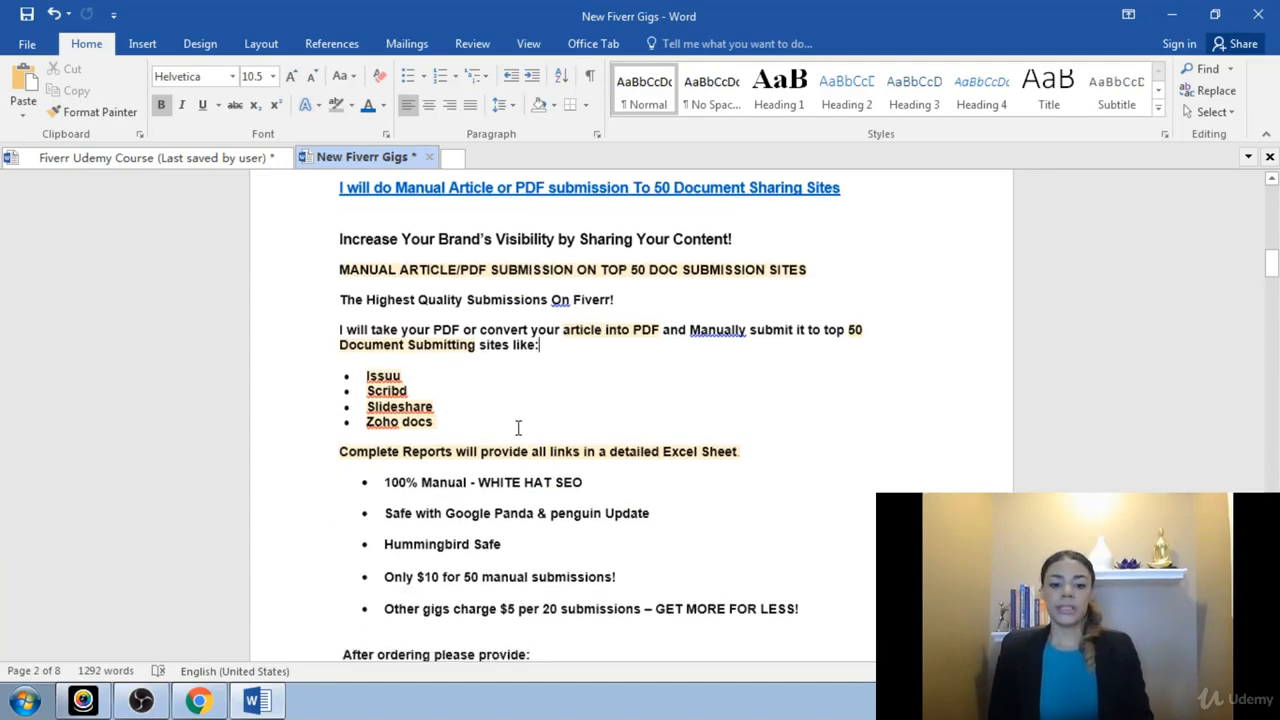
{"action": "scroll", "coordinate": [518, 428], "scroll_direction": "down", "scroll_amount": 2}
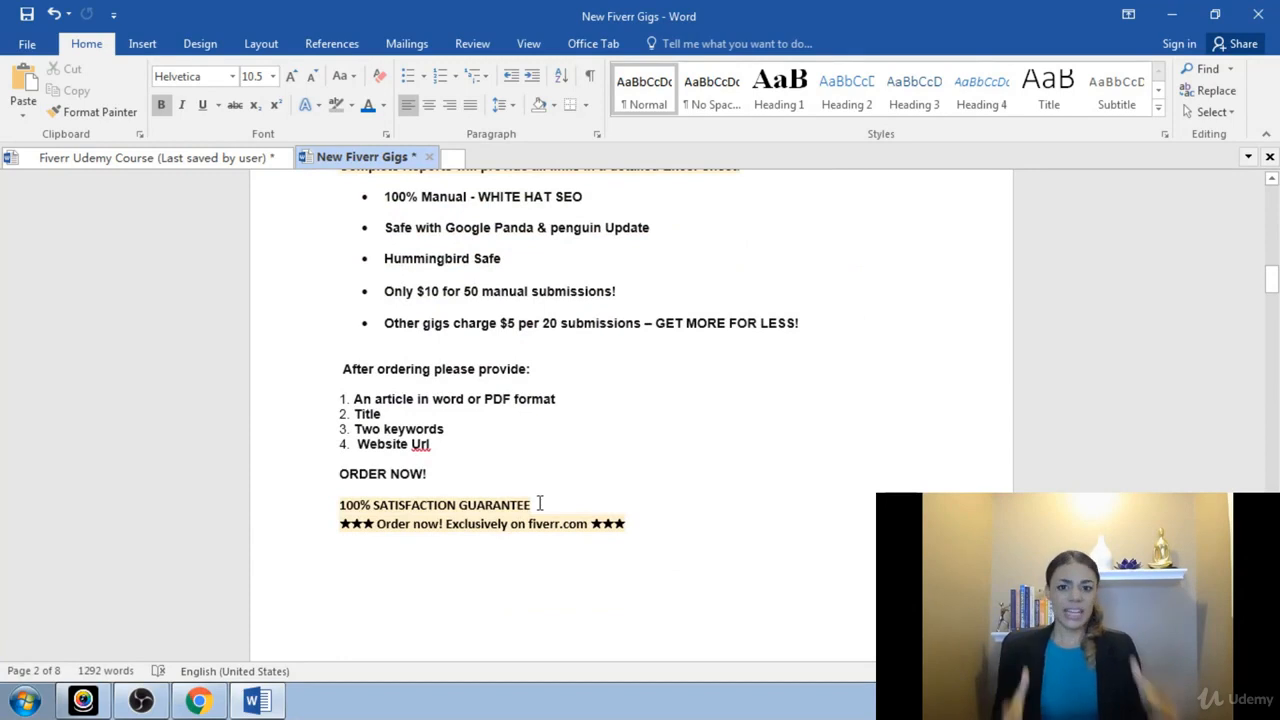
{"action": "scroll", "coordinate": [470, 489], "scroll_direction": "up", "scroll_amount": 2}
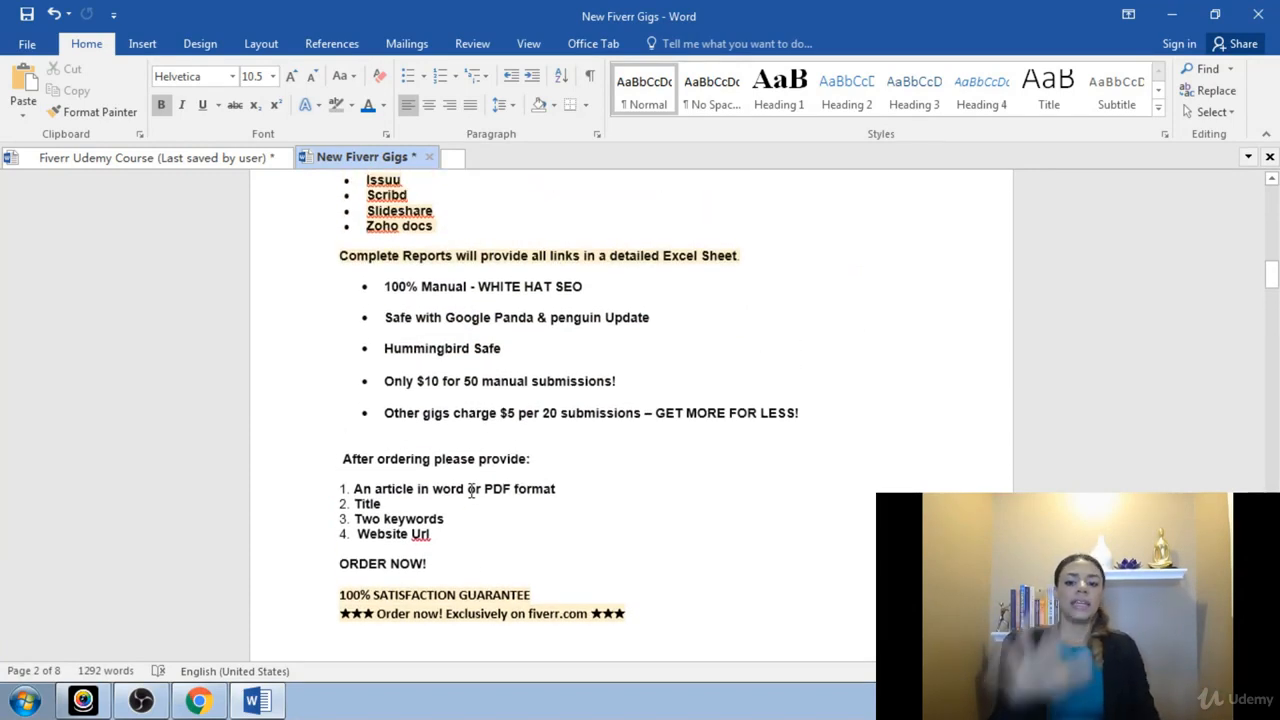
{"action": "scroll", "coordinate": [466, 485], "scroll_direction": "up", "scroll_amount": 1}
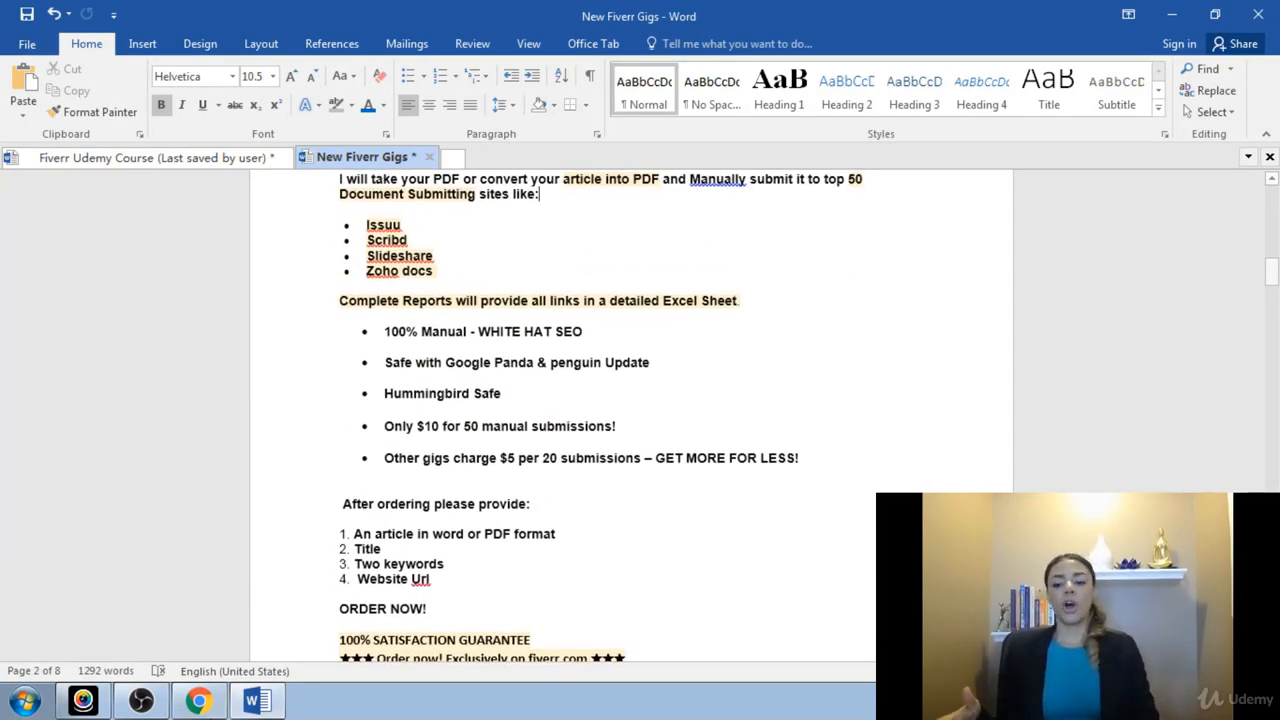
Switch back to Chrome and remove the extra space before the starred Issuu line in the gig description
{"action": "left_click", "coordinate": [207, 706]}
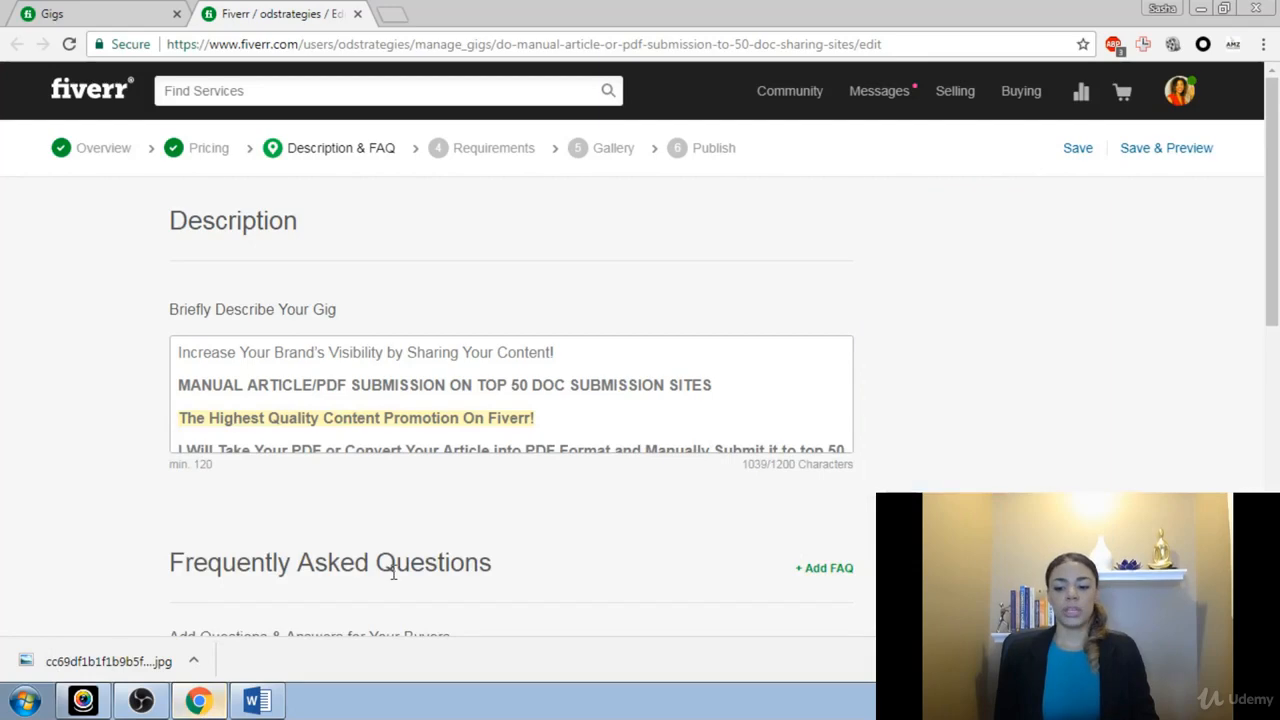
{"action": "left_click", "coordinate": [668, 390]}
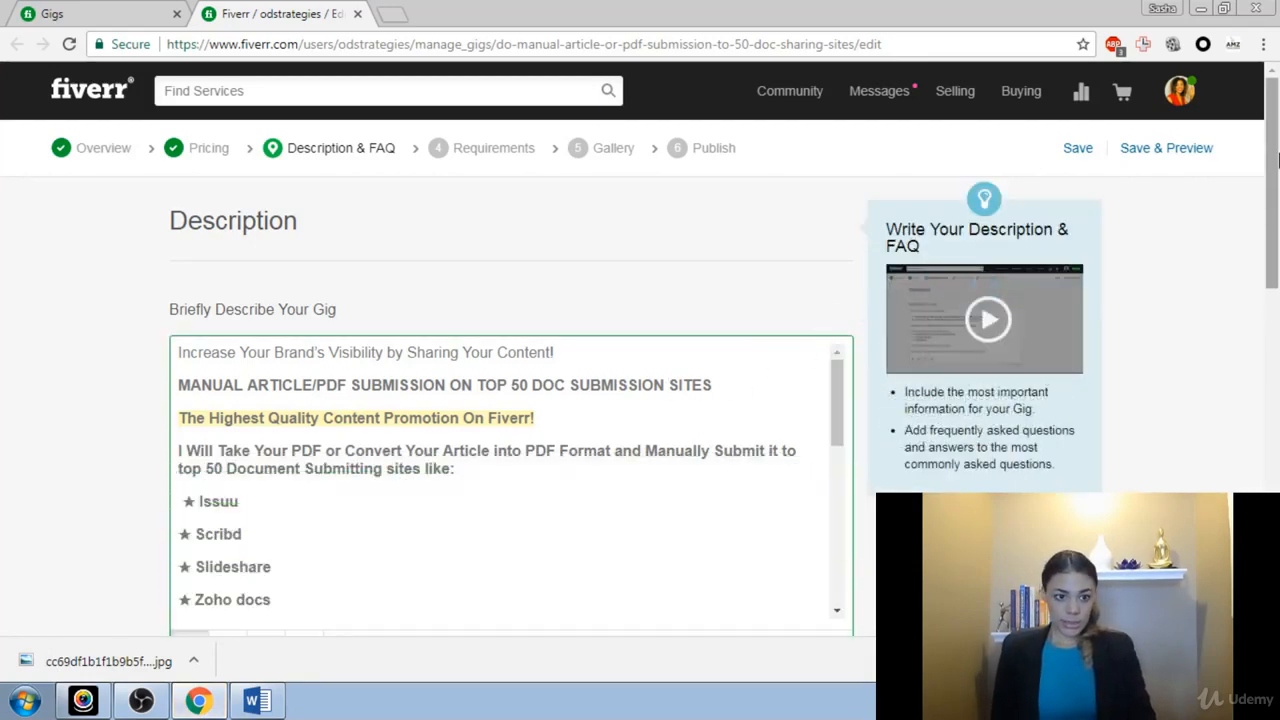
{"action": "left_click_drag", "start_coordinate": [1278, 160], "coordinate": [1273, 210]}
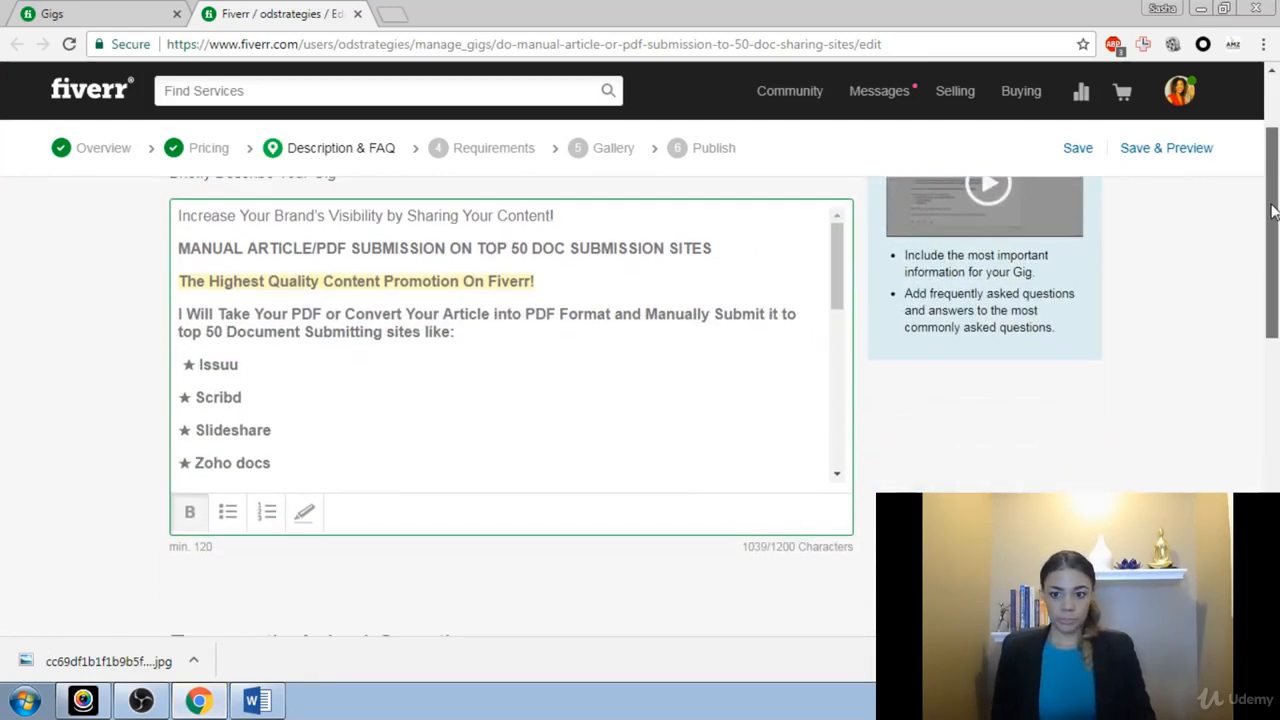
{"action": "left_click", "coordinate": [438, 274]}
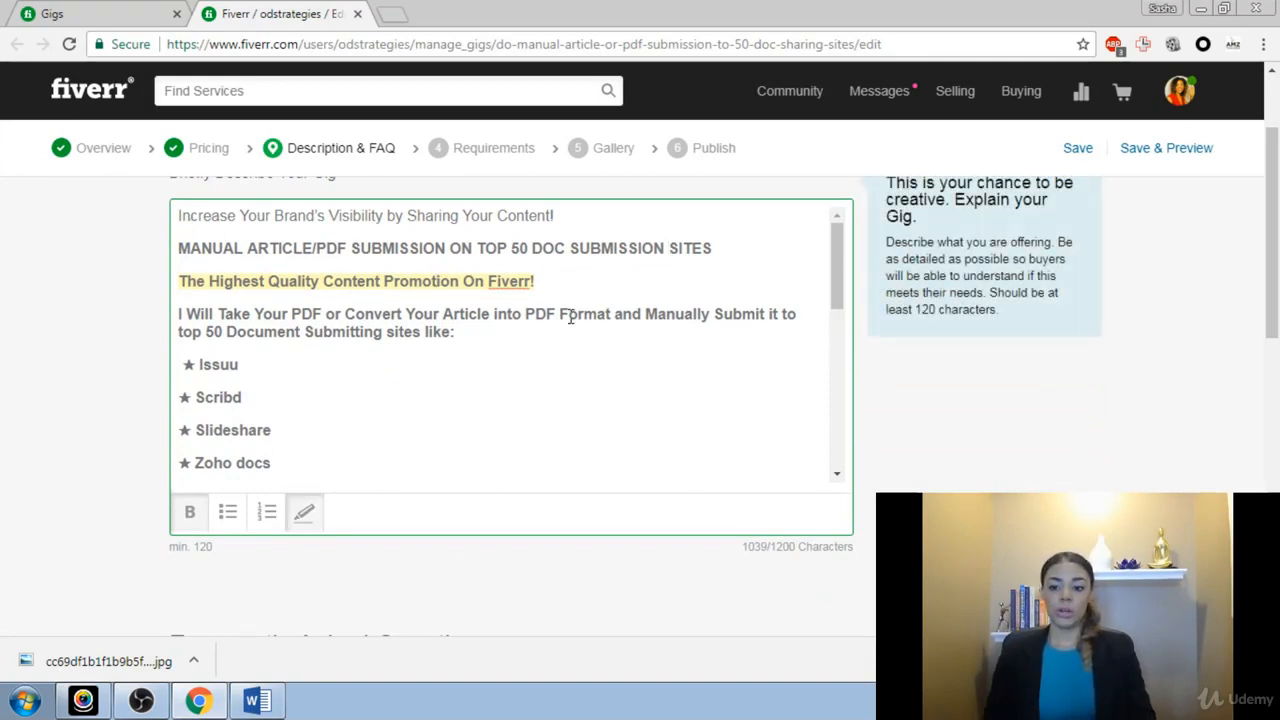
{"action": "left_click", "coordinate": [187, 364]}
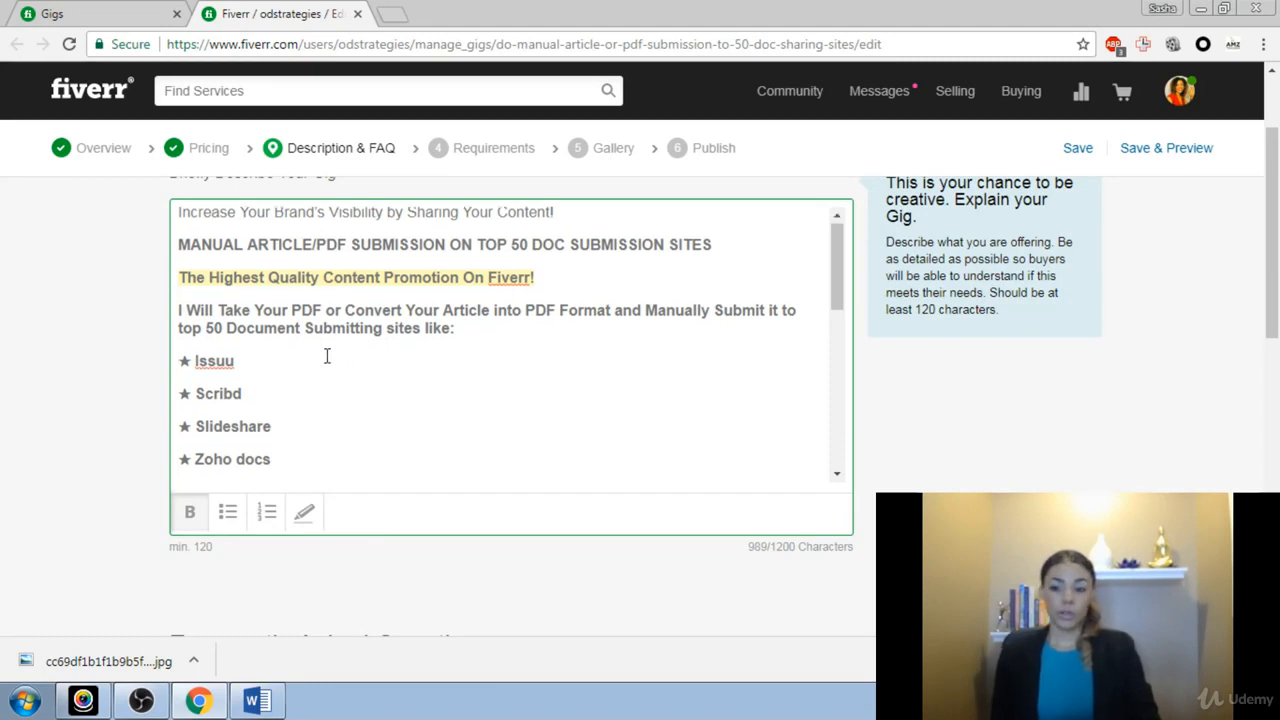
Examine the gig description's starred site list, highlighted lines, This Gig Features heading with its stars, and bulleted features
{"action": "scroll", "coordinate": [320, 360], "scroll_direction": "down", "scroll_amount": 2}
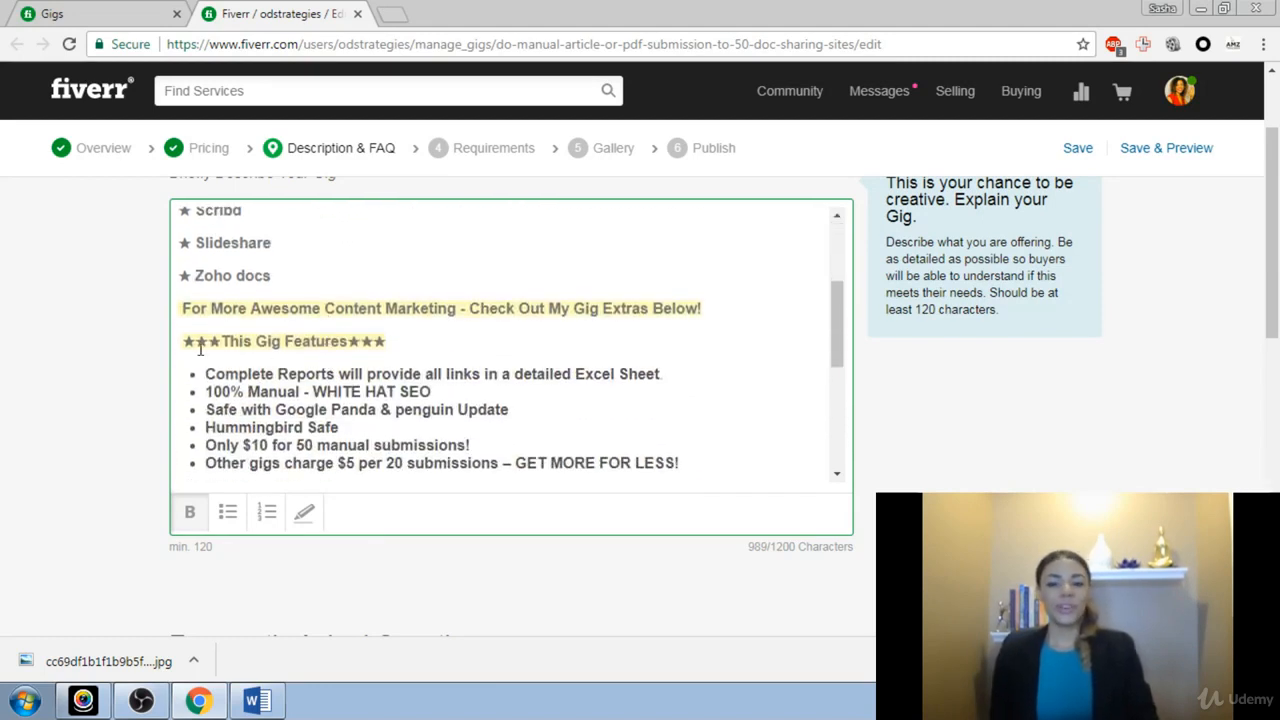
{"action": "left_click_drag", "start_coordinate": [191, 344], "coordinate": [179, 343]}
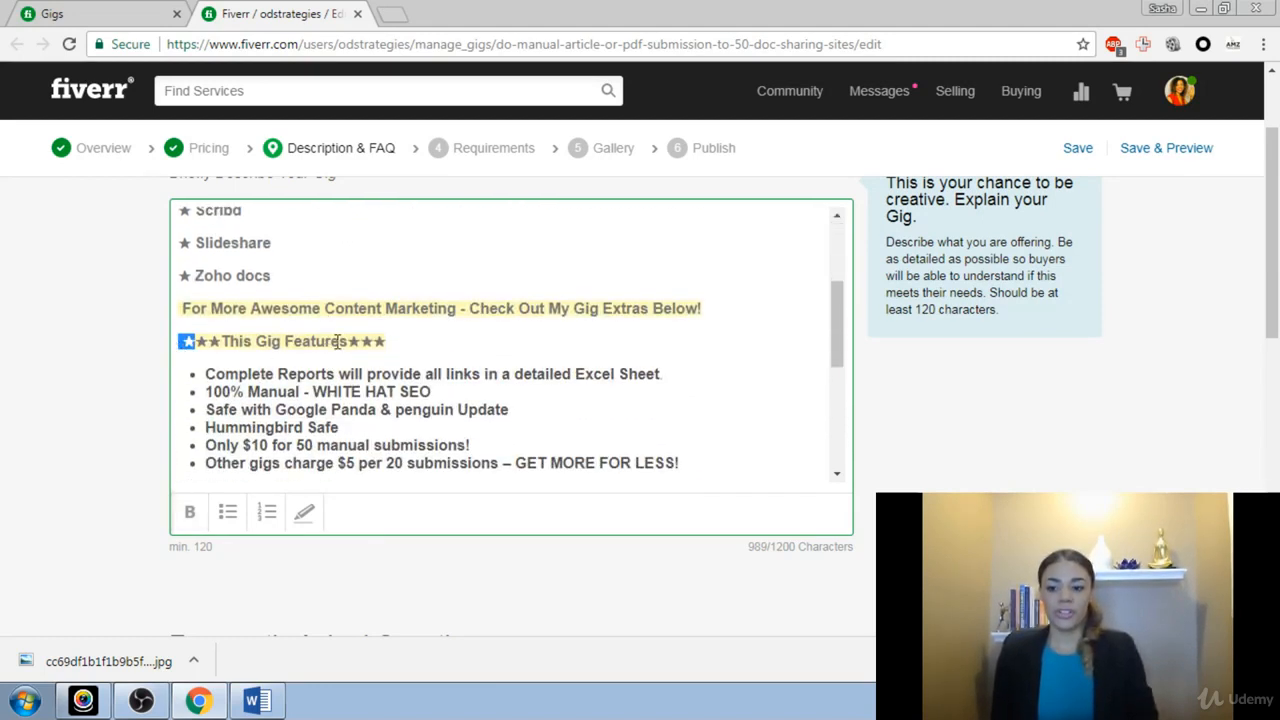
{"action": "left_click_drag", "start_coordinate": [386, 343], "coordinate": [373, 343]}
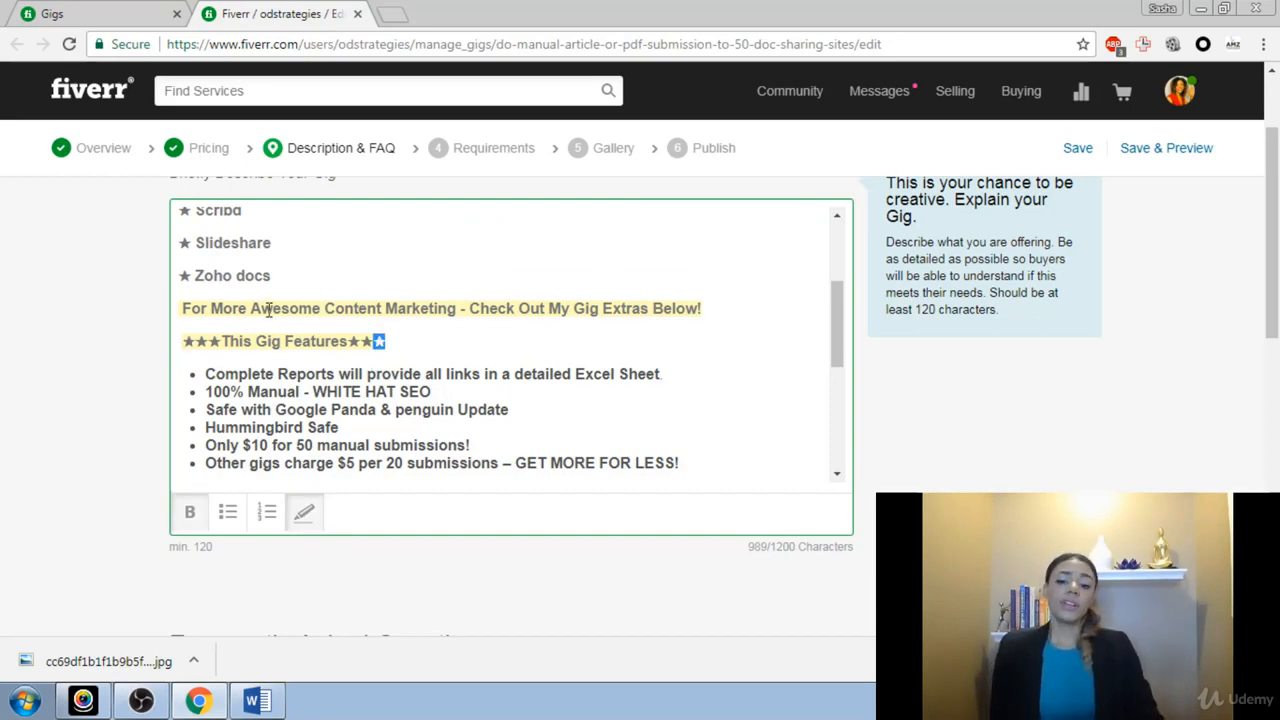
{"action": "scroll", "coordinate": [268, 310], "scroll_direction": "up", "scroll_amount": 5}
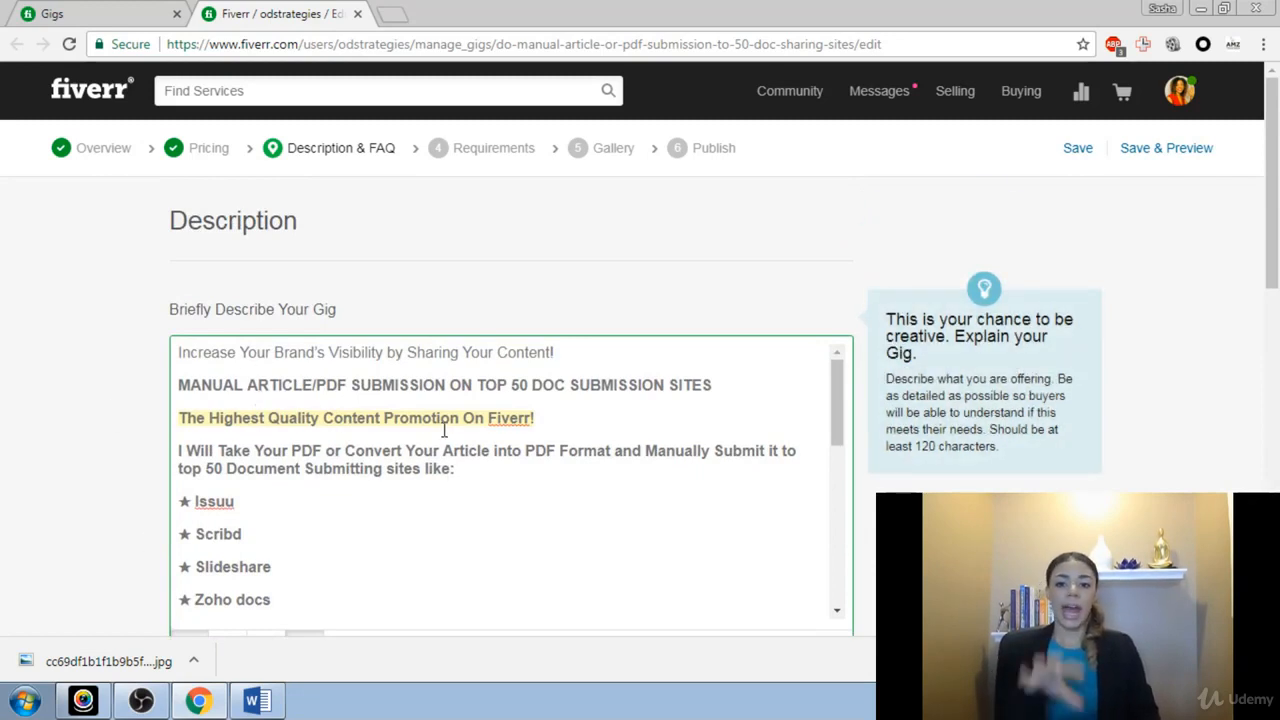
{"action": "scroll", "coordinate": [611, 311], "scroll_direction": "down", "scroll_amount": 1}
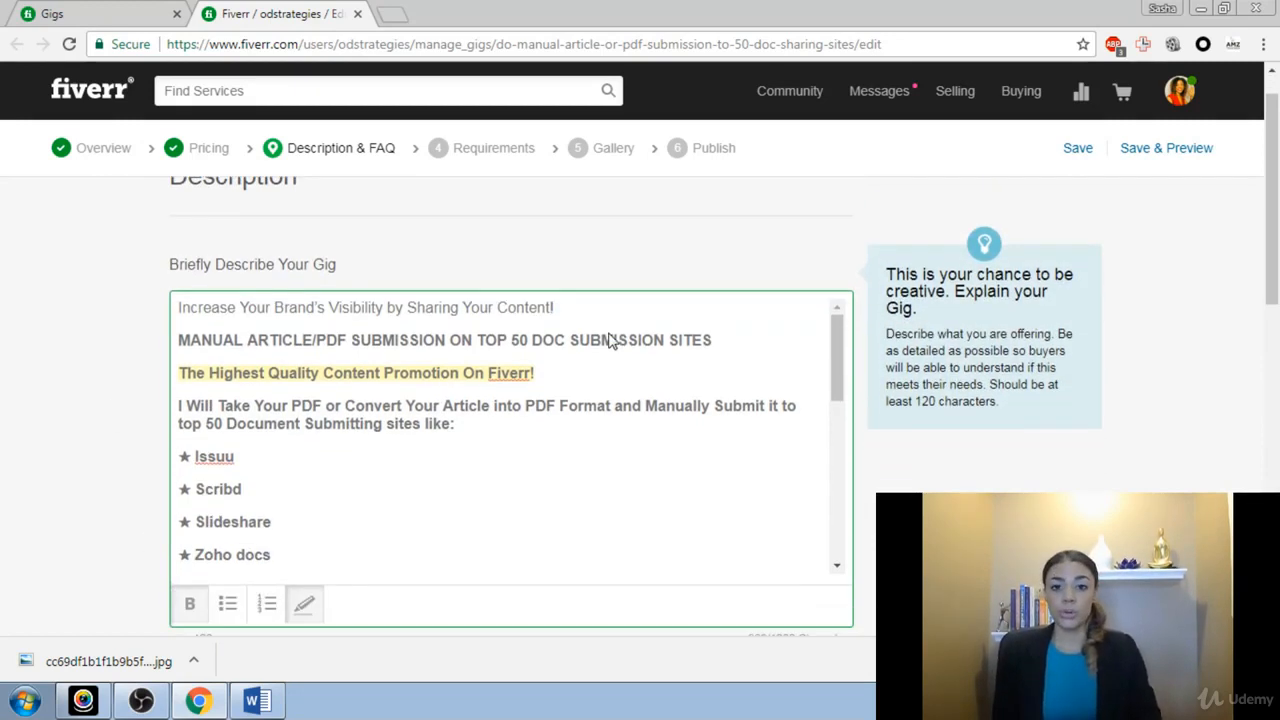
{"action": "scroll", "coordinate": [597, 360], "scroll_direction": "down", "scroll_amount": 3}
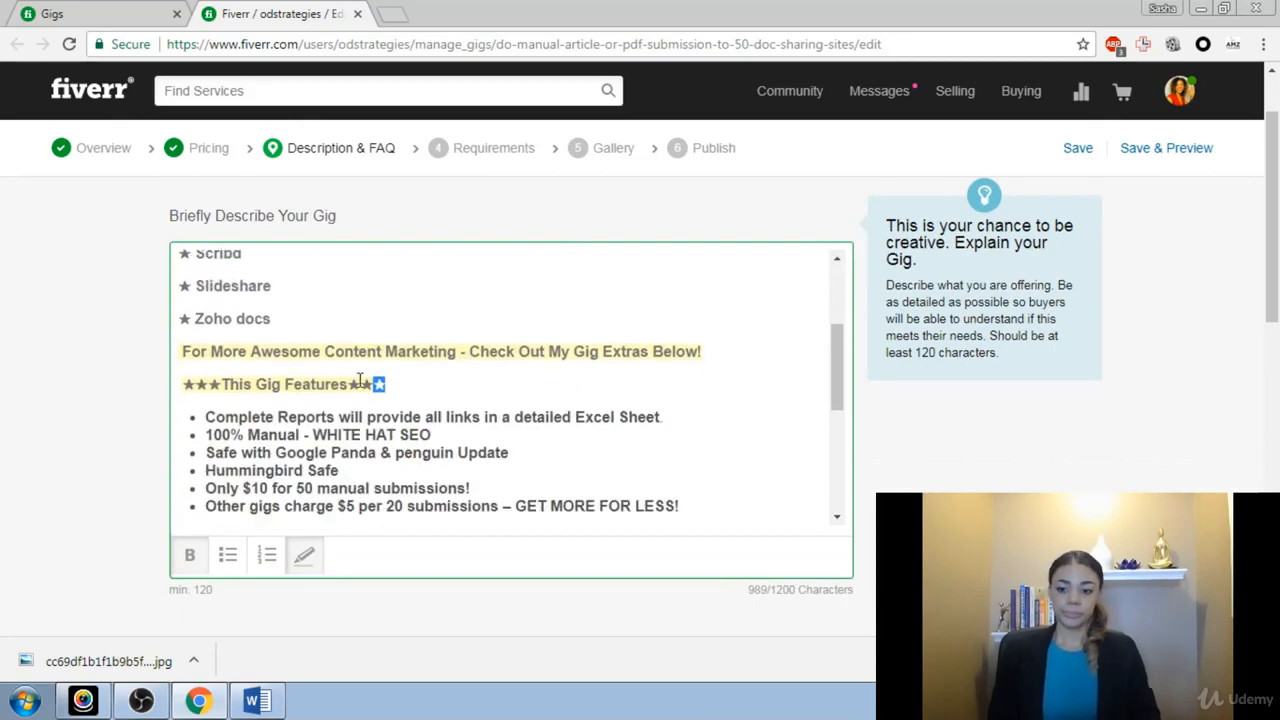
Examine the rest of the gig description, including the features, the list of items buyers must provide and the closing lines, through to the FAQ section
{"action": "scroll", "coordinate": [470, 412], "scroll_direction": "down", "scroll_amount": 3}
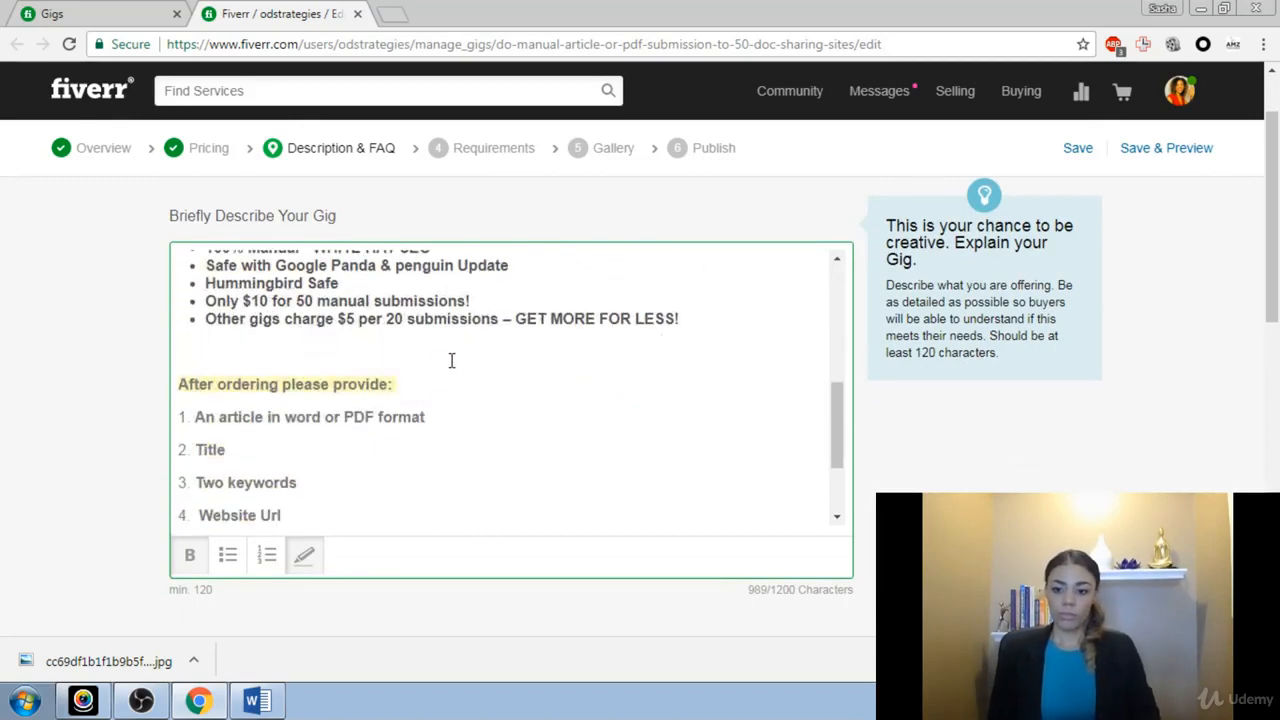
{"action": "scroll", "coordinate": [363, 354], "scroll_direction": "down", "scroll_amount": 2}
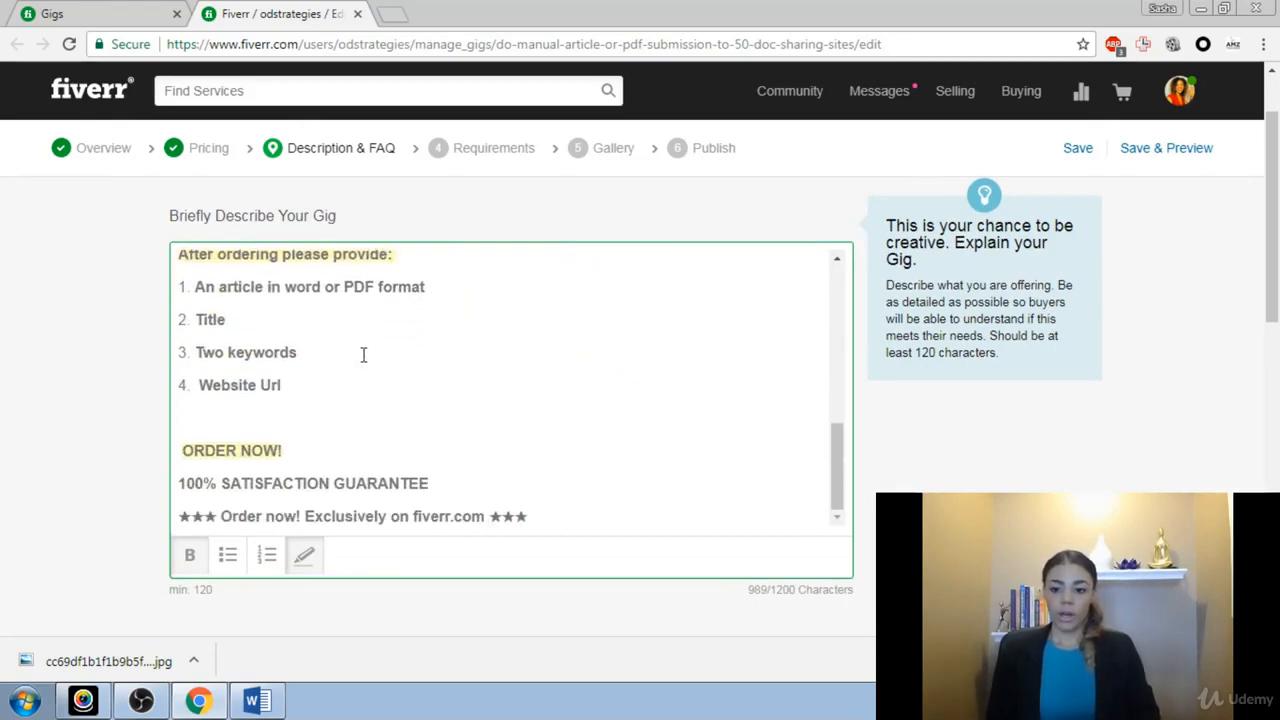
{"action": "scroll", "coordinate": [363, 354], "scroll_direction": "down", "scroll_amount": 2}
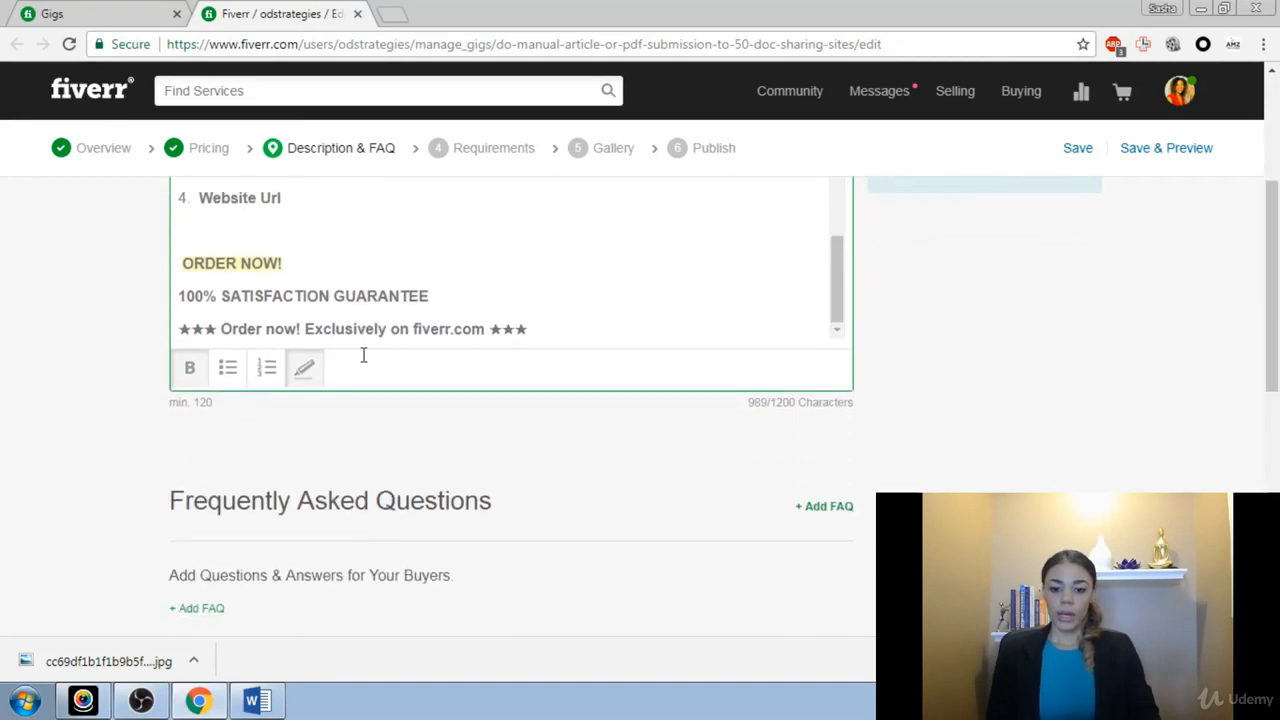
{"action": "left_click", "coordinate": [753, 402]}
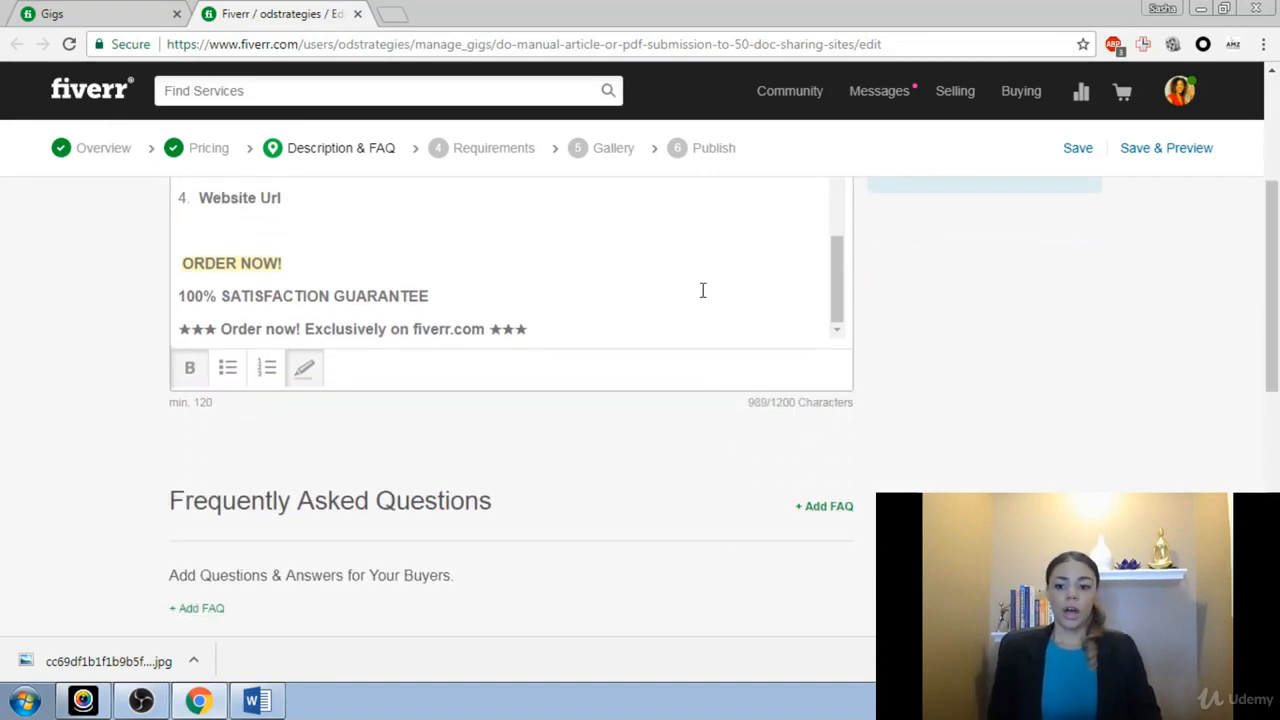
{"action": "scroll", "coordinate": [702, 290], "scroll_direction": "up", "scroll_amount": 10}
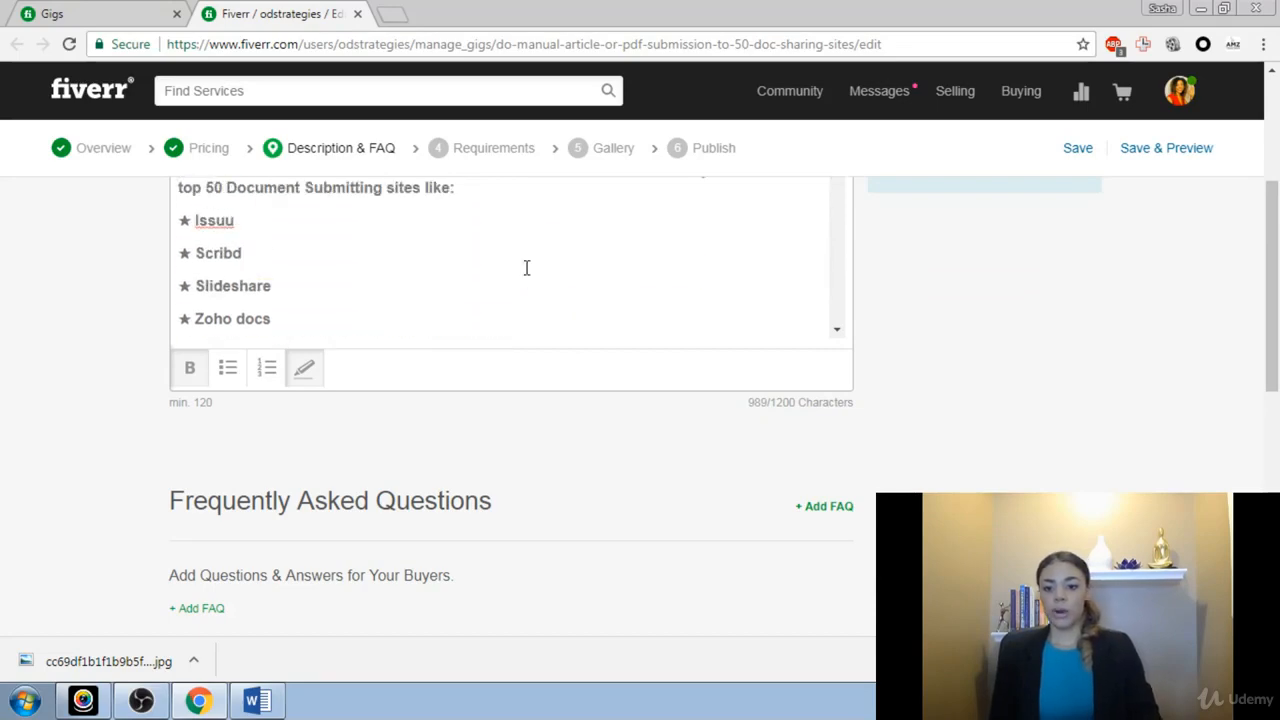
{"action": "scroll", "coordinate": [526, 268], "scroll_direction": "up", "scroll_amount": 5}
{"action": "scroll", "coordinate": [372, 420], "scroll_direction": "down", "scroll_amount": 1}
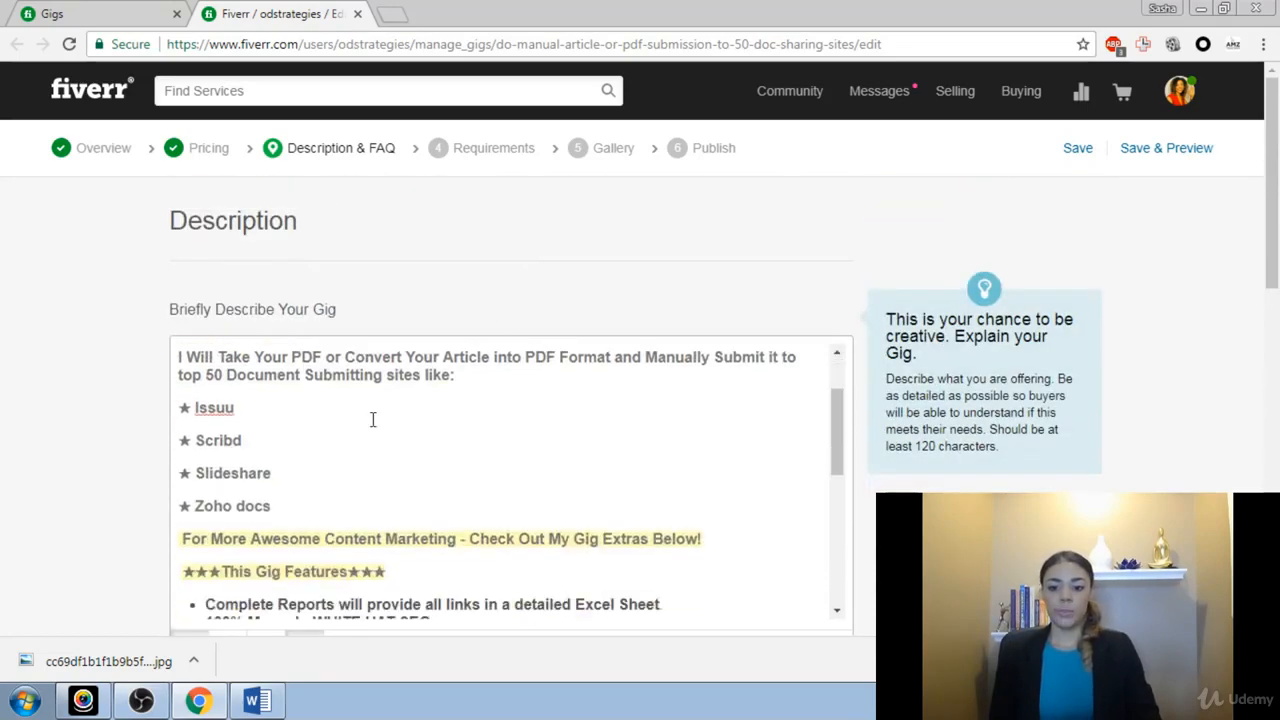
{"action": "scroll", "coordinate": [489, 423], "scroll_direction": "down", "scroll_amount": 6}
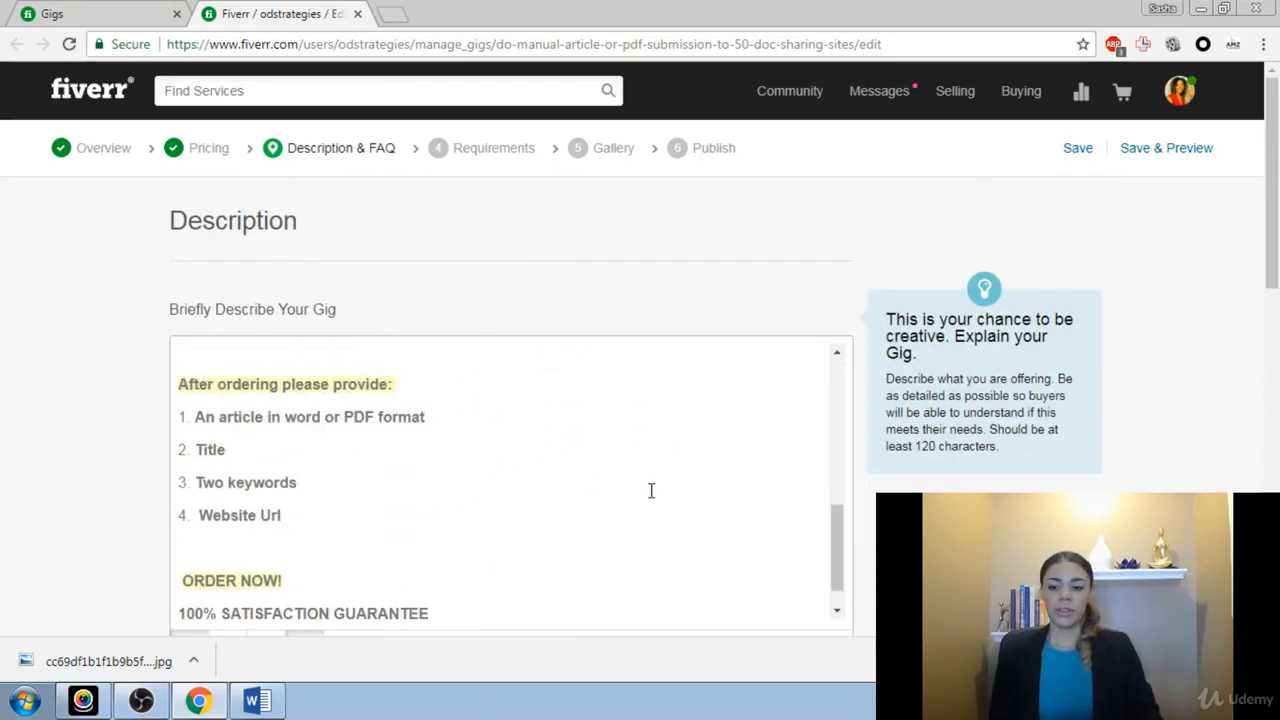
{"action": "scroll", "coordinate": [608, 474], "scroll_direction": "down", "scroll_amount": 2}
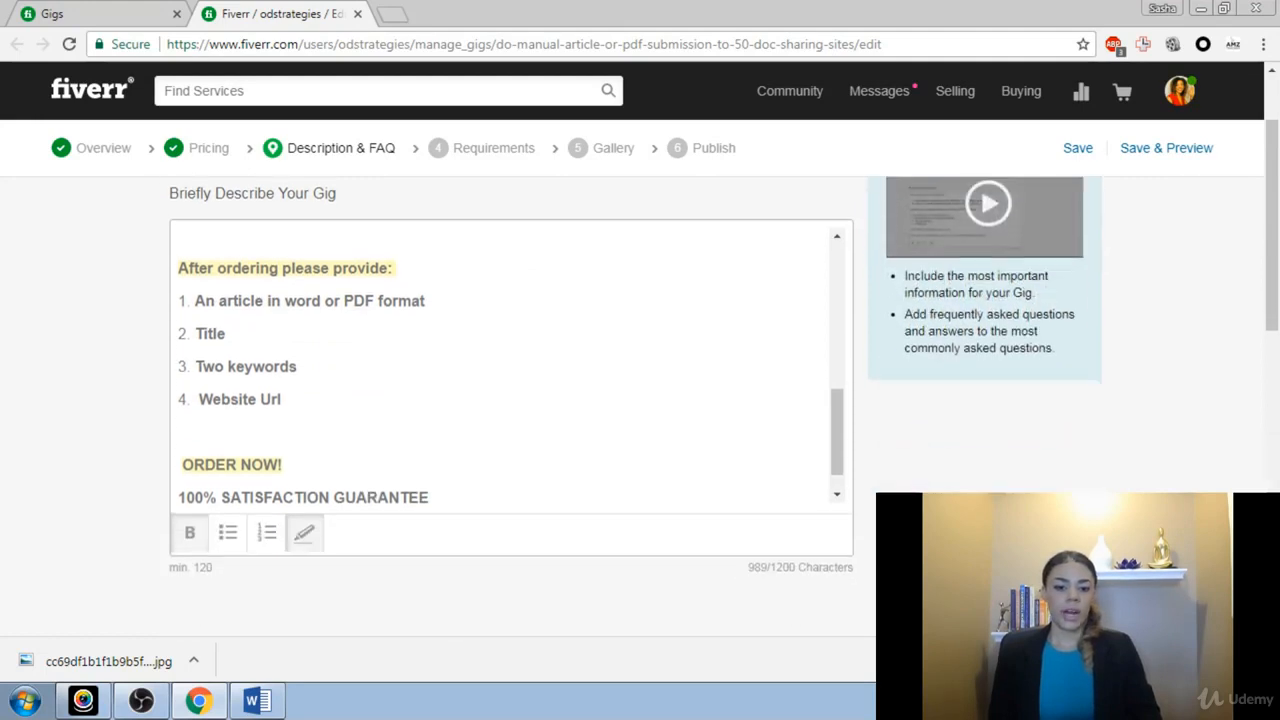
{"action": "scroll", "coordinate": [769, 451], "scroll_direction": "down", "scroll_amount": 4}
{"action": "scroll", "coordinate": [631, 374], "scroll_direction": "down", "scroll_amount": 2}
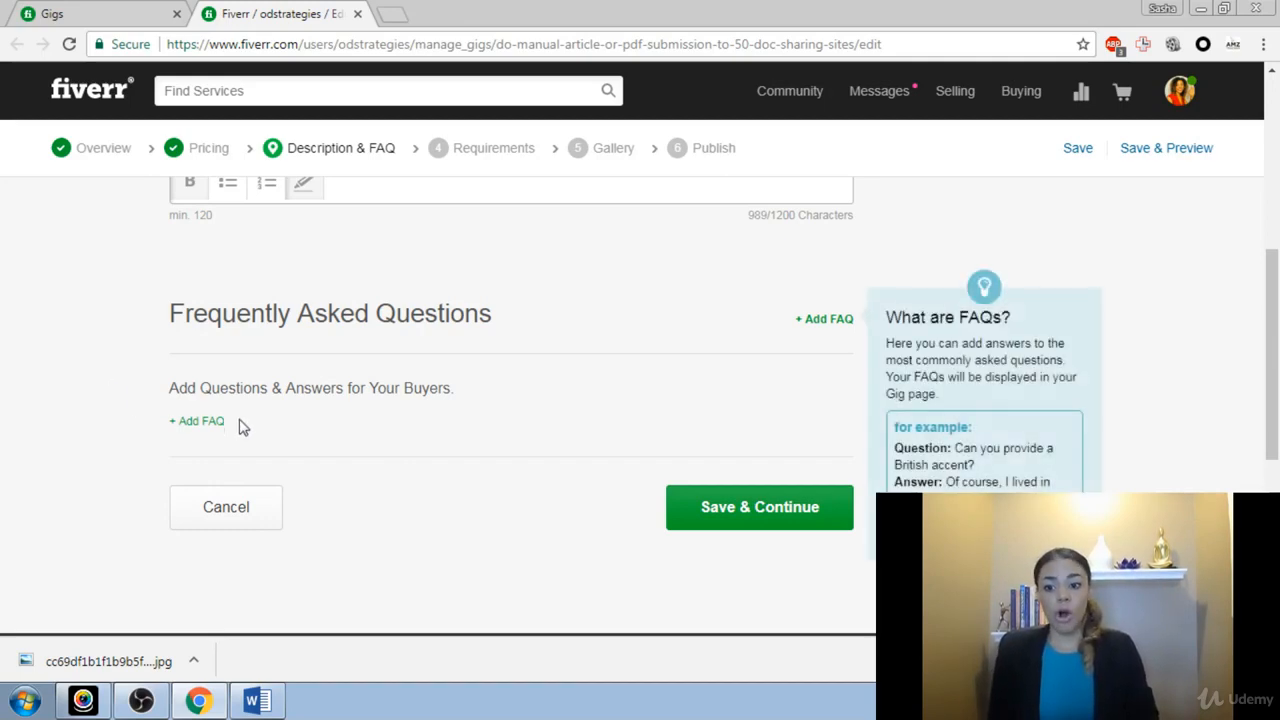
Save the description without adding any FAQ and continue to the gig's requirements
{"action": "mouse_move", "coordinate": [341, 408]}
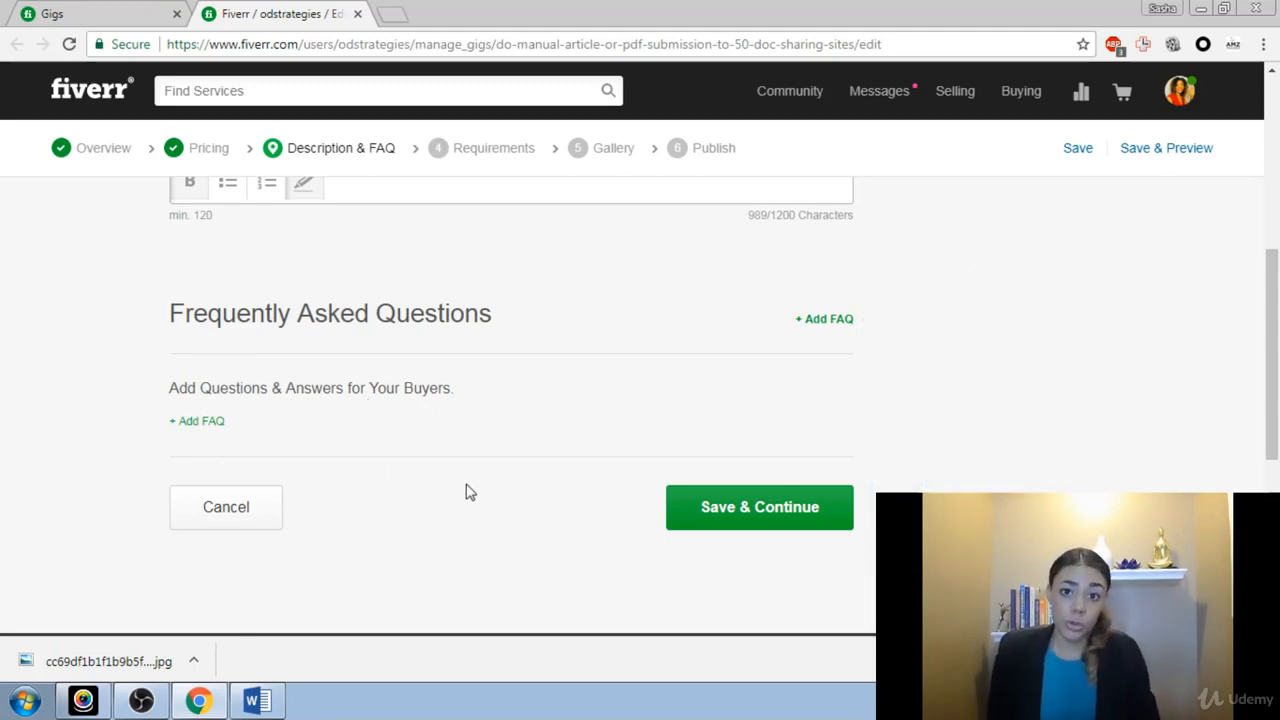
{"action": "mouse_move", "coordinate": [475, 450]}
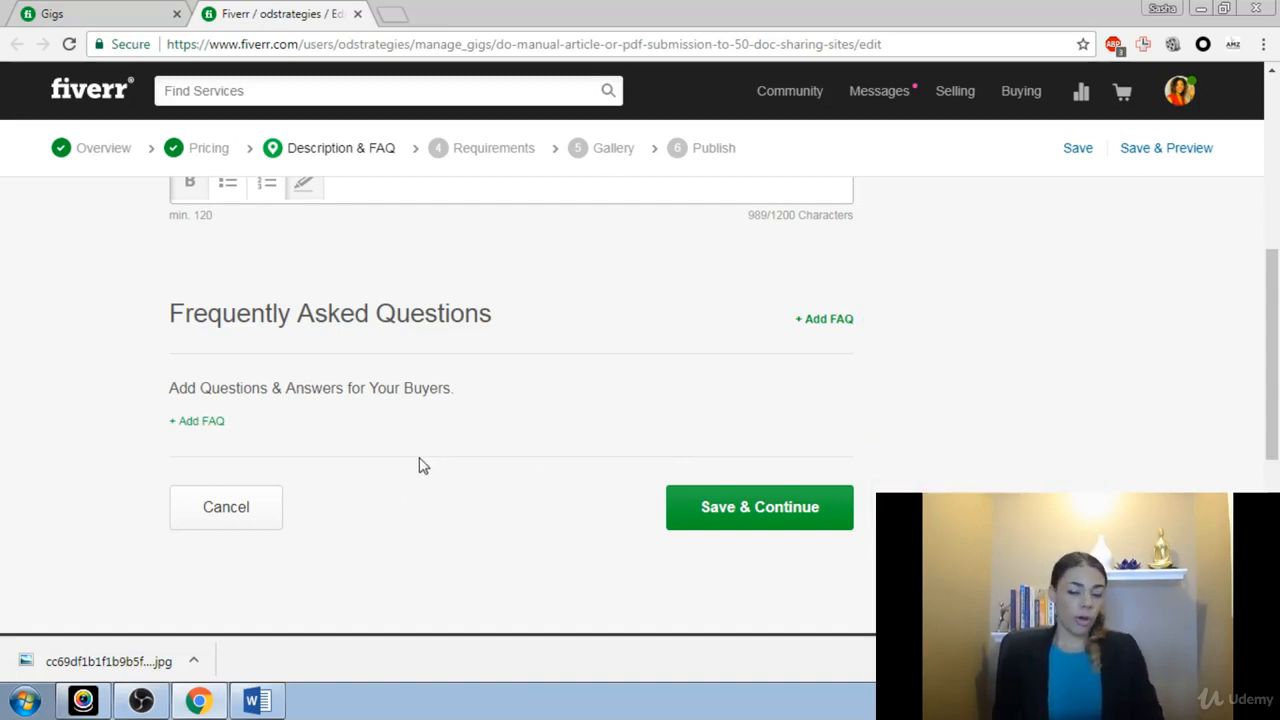
{"action": "mouse_move", "coordinate": [423, 455]}
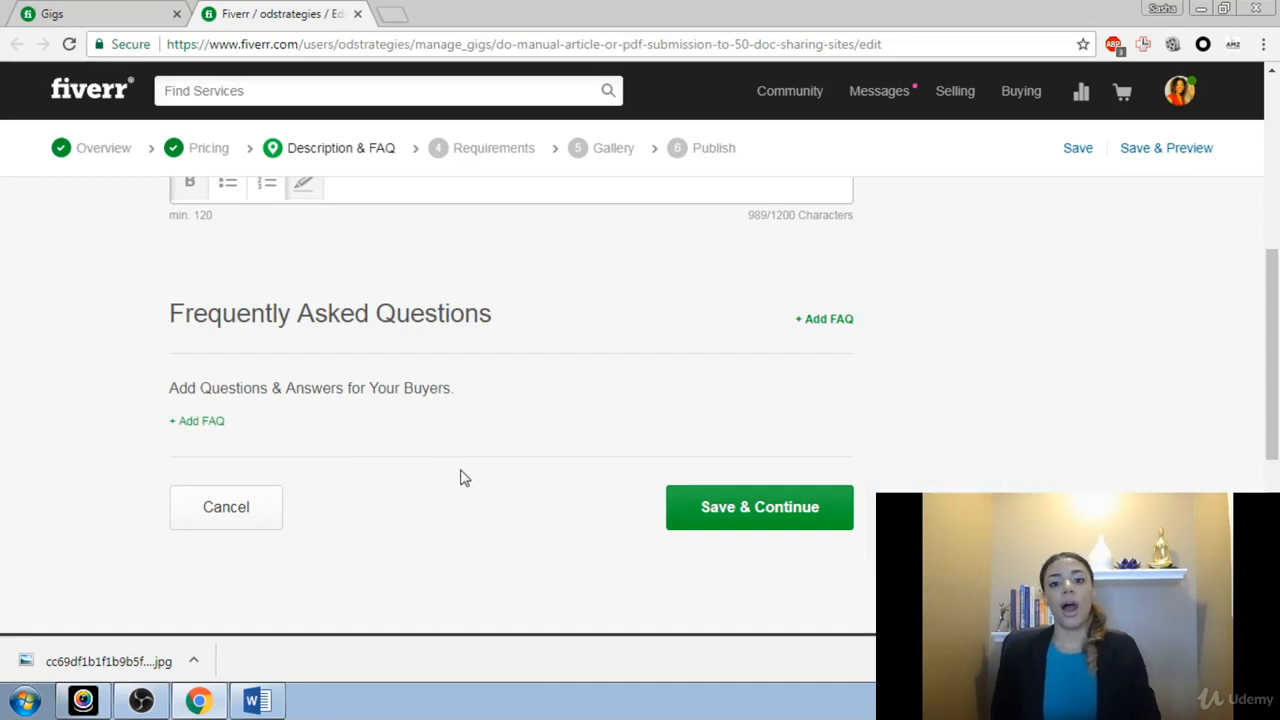
{"action": "left_click", "coordinate": [720, 508]}
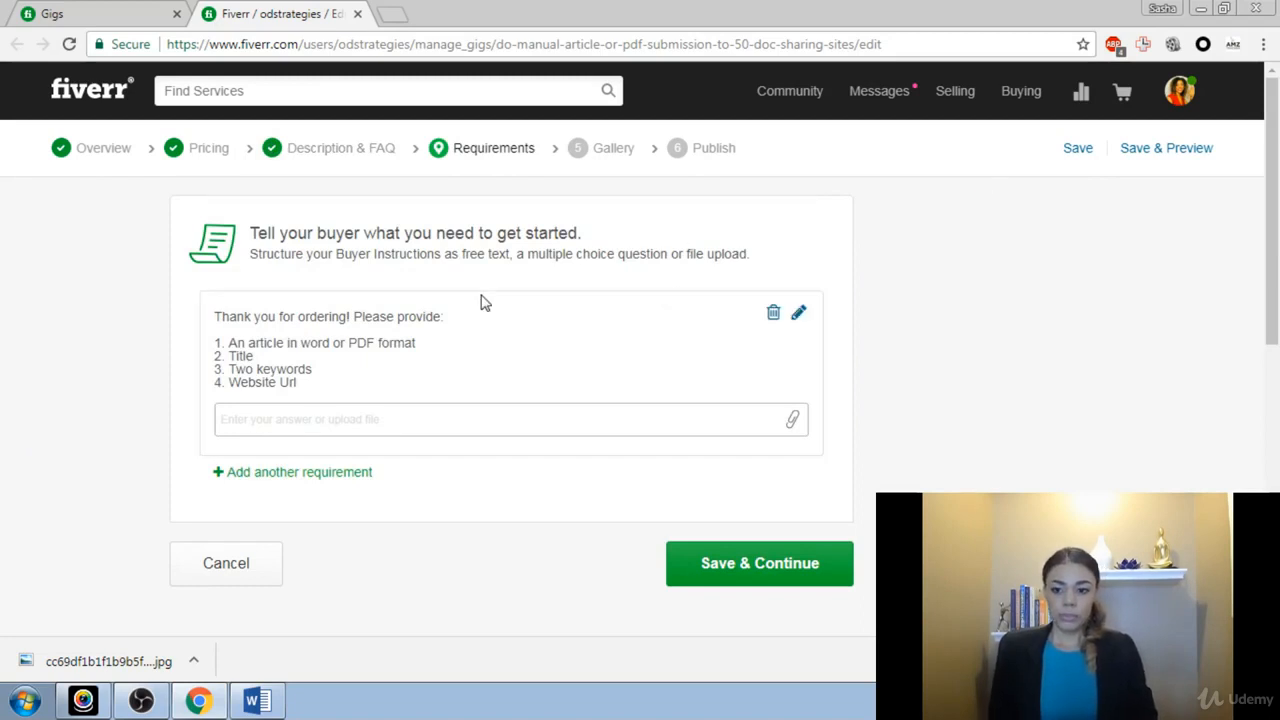
Open the existing buyer requirement for editing, with its text ready to change
{"action": "scroll", "coordinate": [480, 300], "scroll_direction": "down", "scroll_amount": 1}
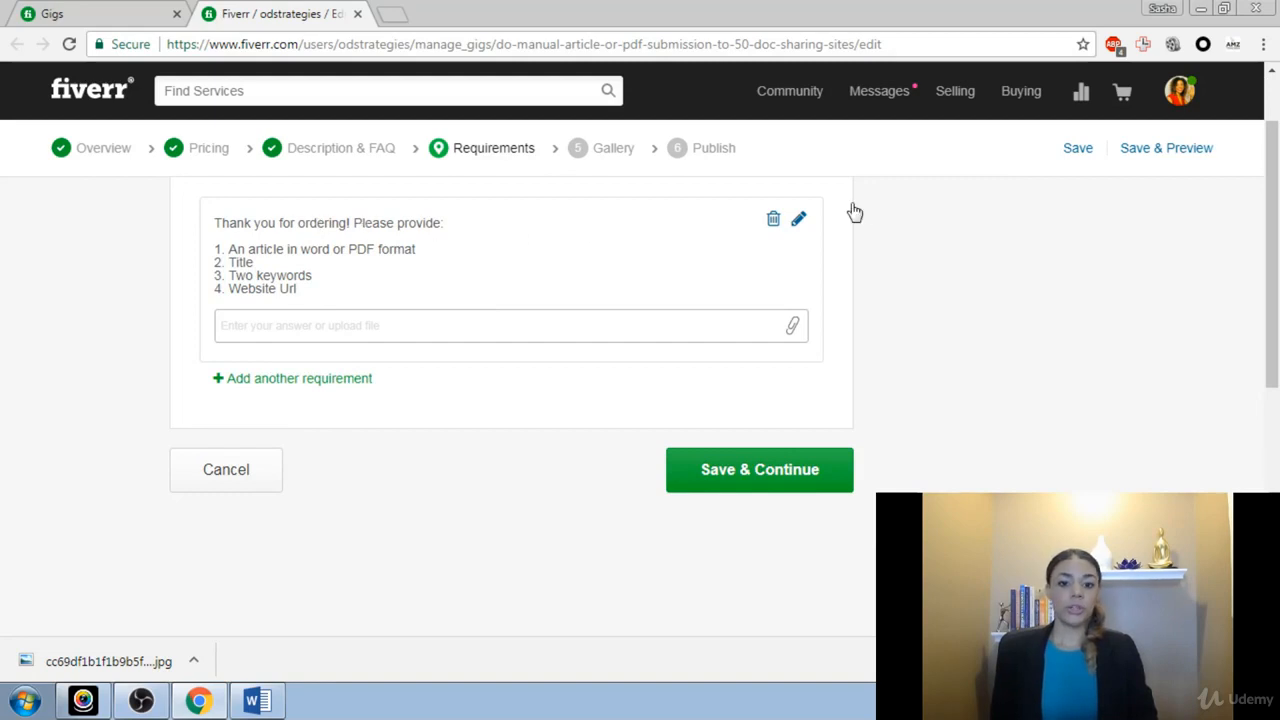
{"action": "left_click", "coordinate": [797, 224]}
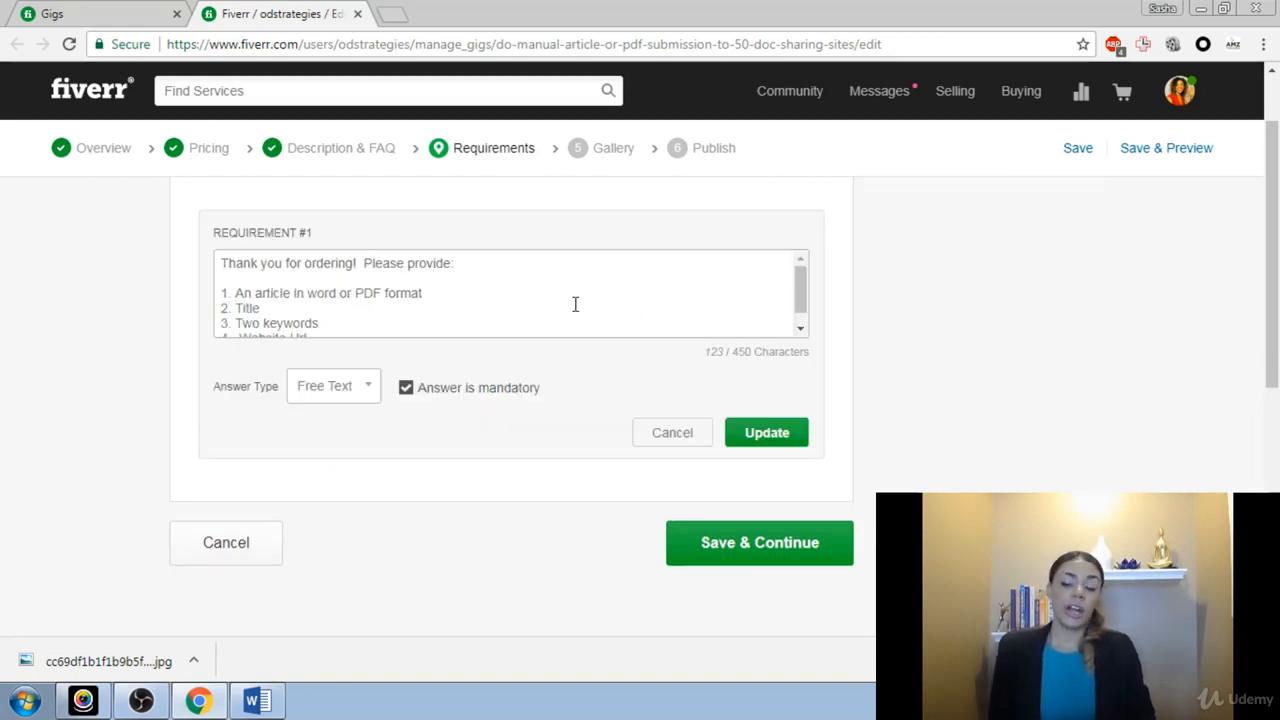
{"action": "left_click", "coordinate": [514, 268]}
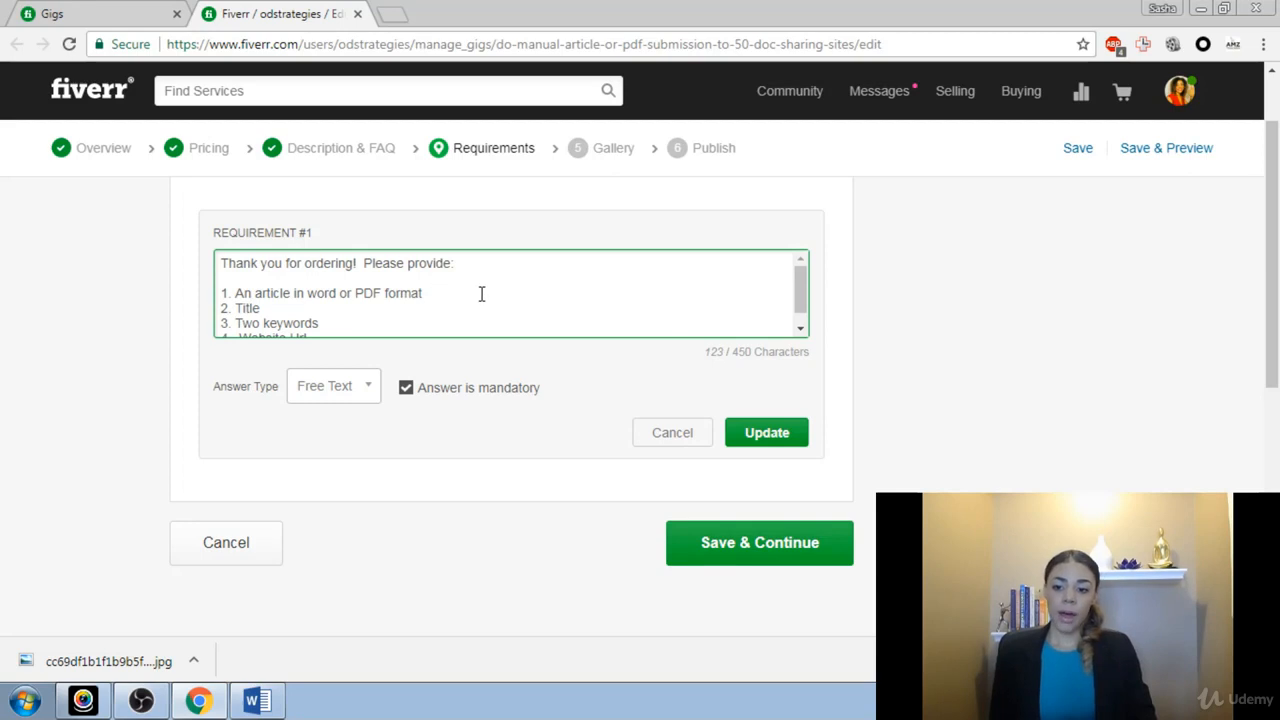
{"action": "scroll", "coordinate": [470, 293], "scroll_direction": "down", "scroll_amount": 1}
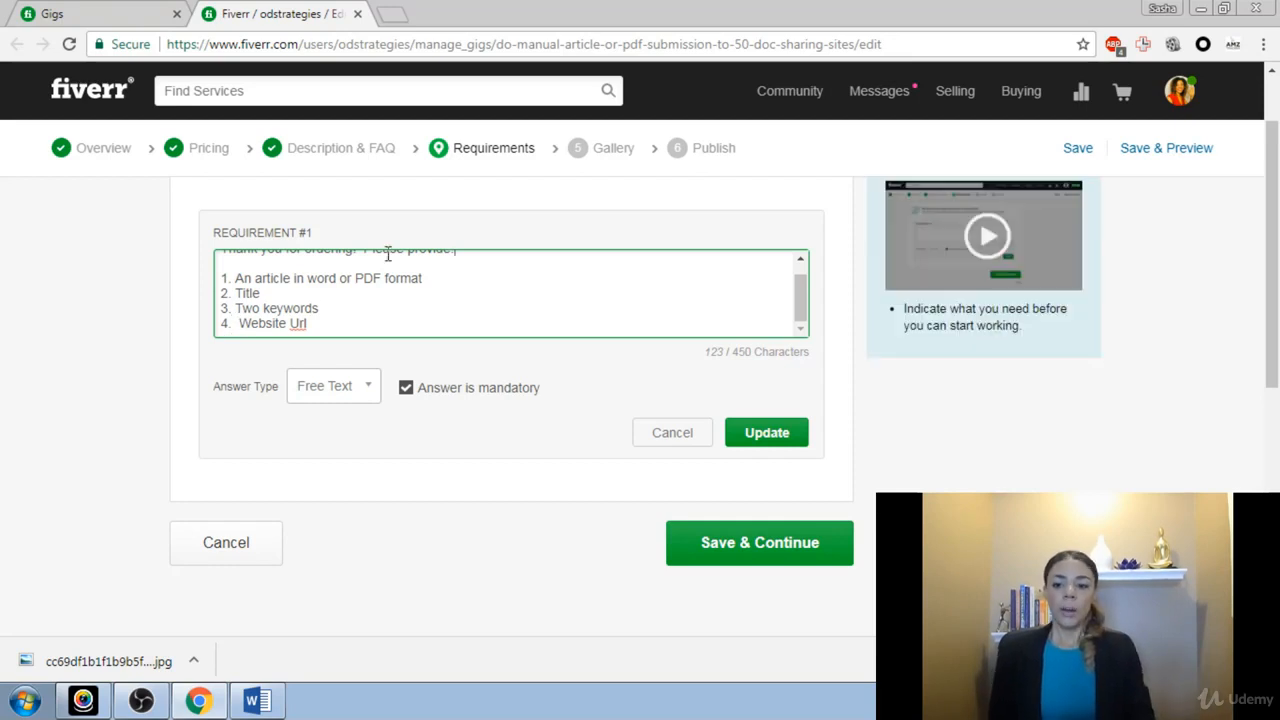
{"action": "key", "text": "Return"}
{"action": "key", "text": "Return"}
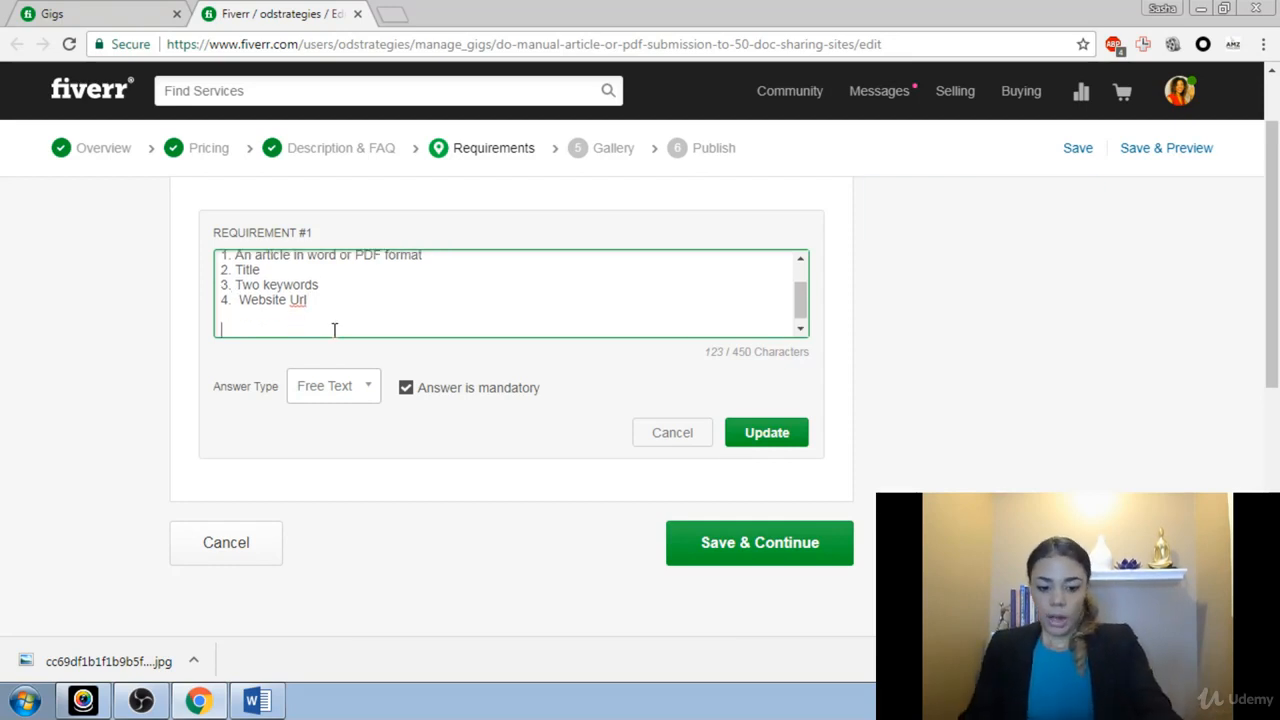
{"action": "type", "text": "-"}
{"action": "key", "text": "BackSpace"}
{"action": "key", "text": "BackSpace"}
{"action": "key", "text": "BackSpace"}
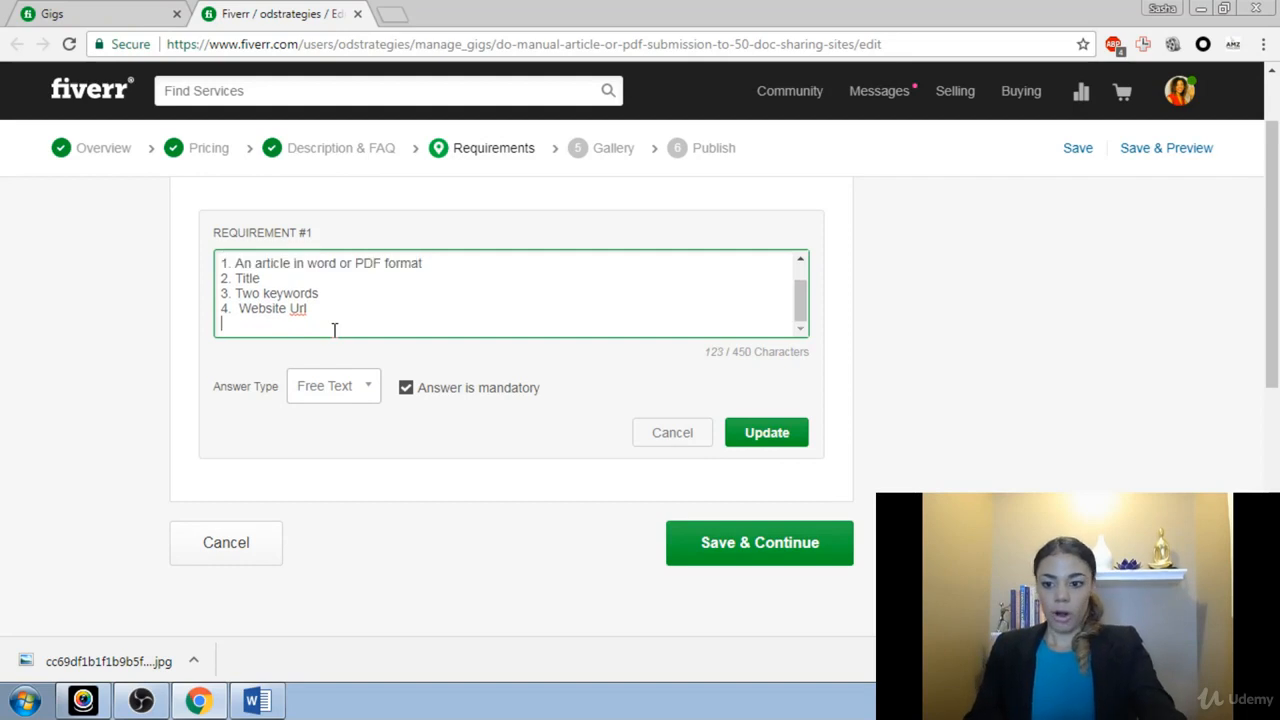
{"action": "key", "text": "BackSpace"}
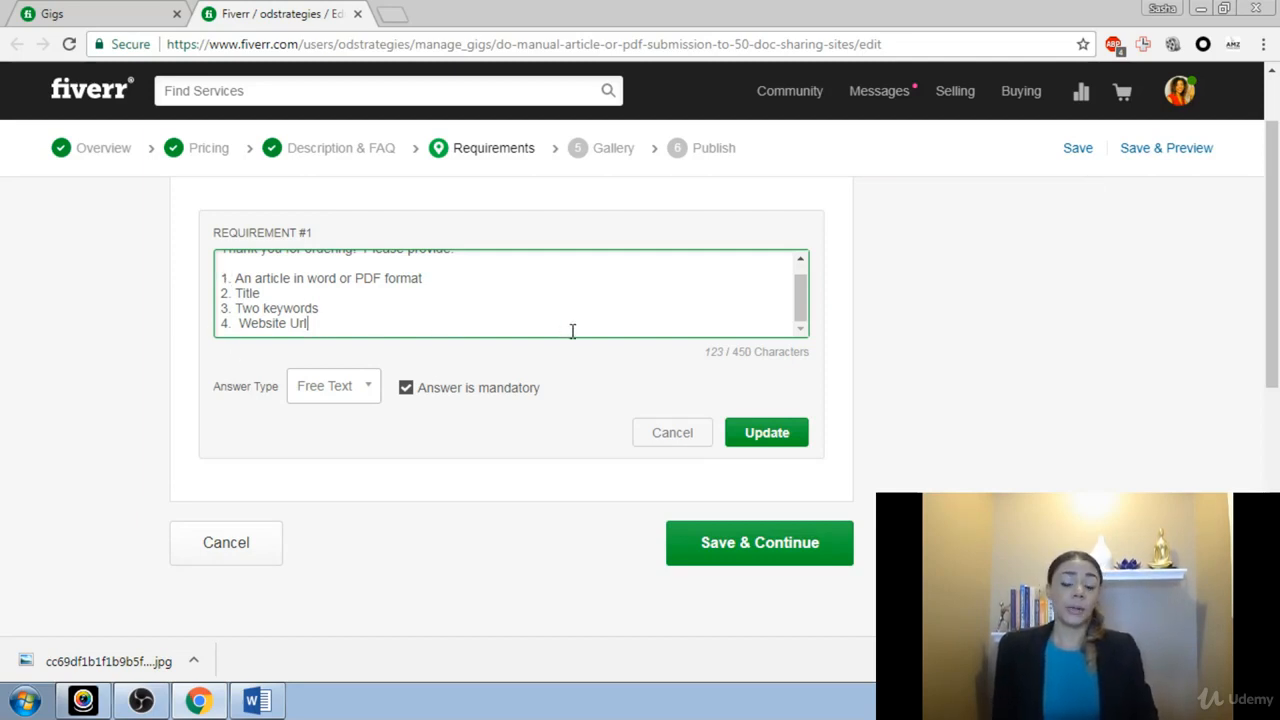
{"action": "scroll", "coordinate": [634, 289], "scroll_direction": "up", "scroll_amount": 3}
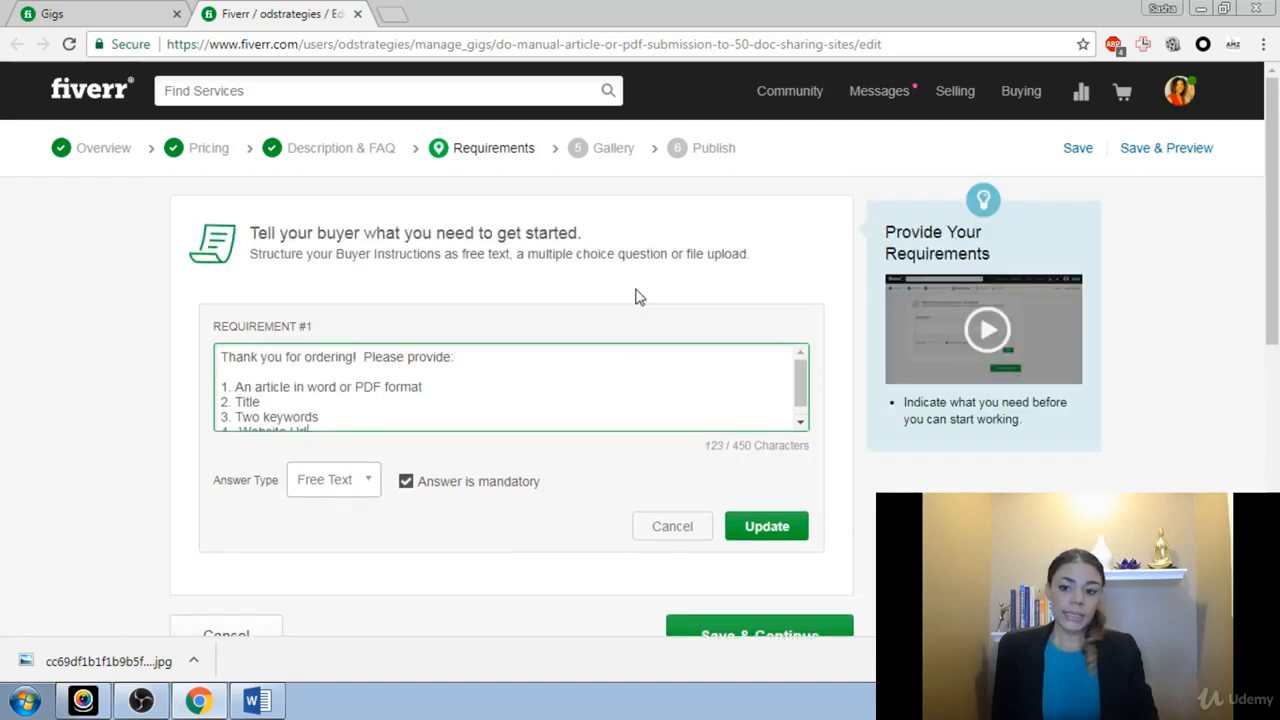
{"action": "scroll", "coordinate": [345, 416], "scroll_direction": "down", "scroll_amount": 1}
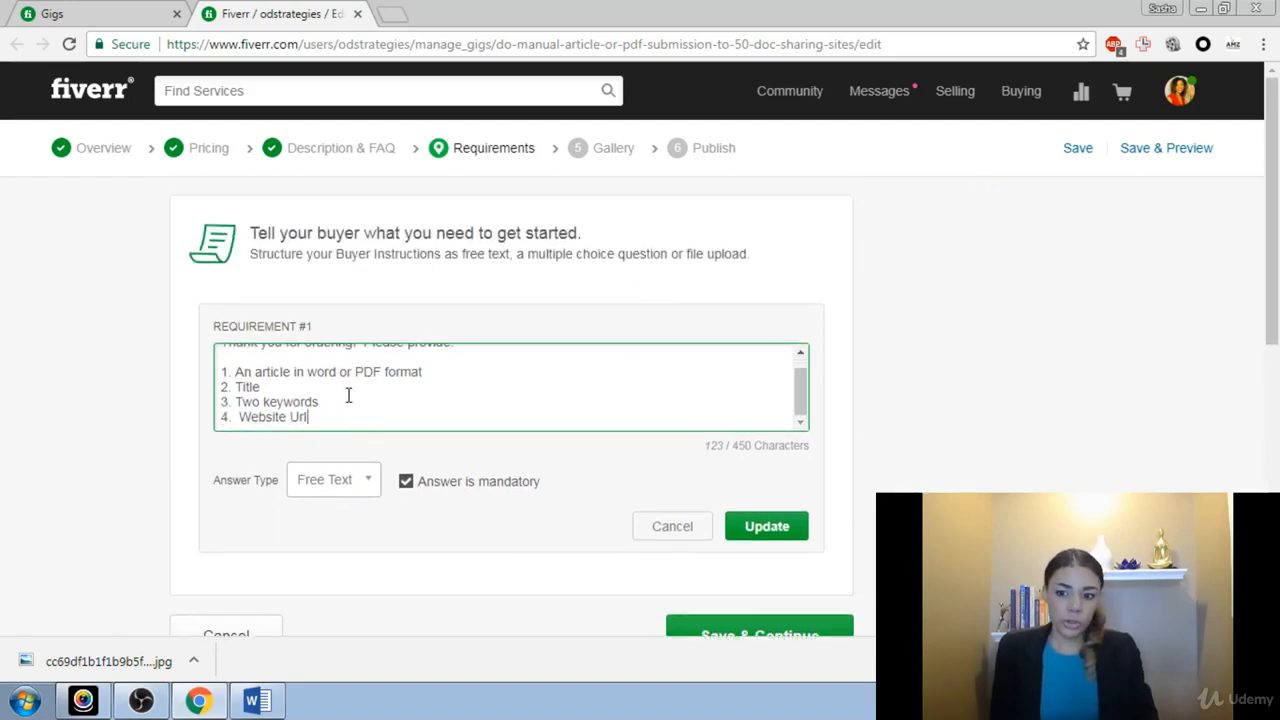
{"action": "key", "text": "Return"}
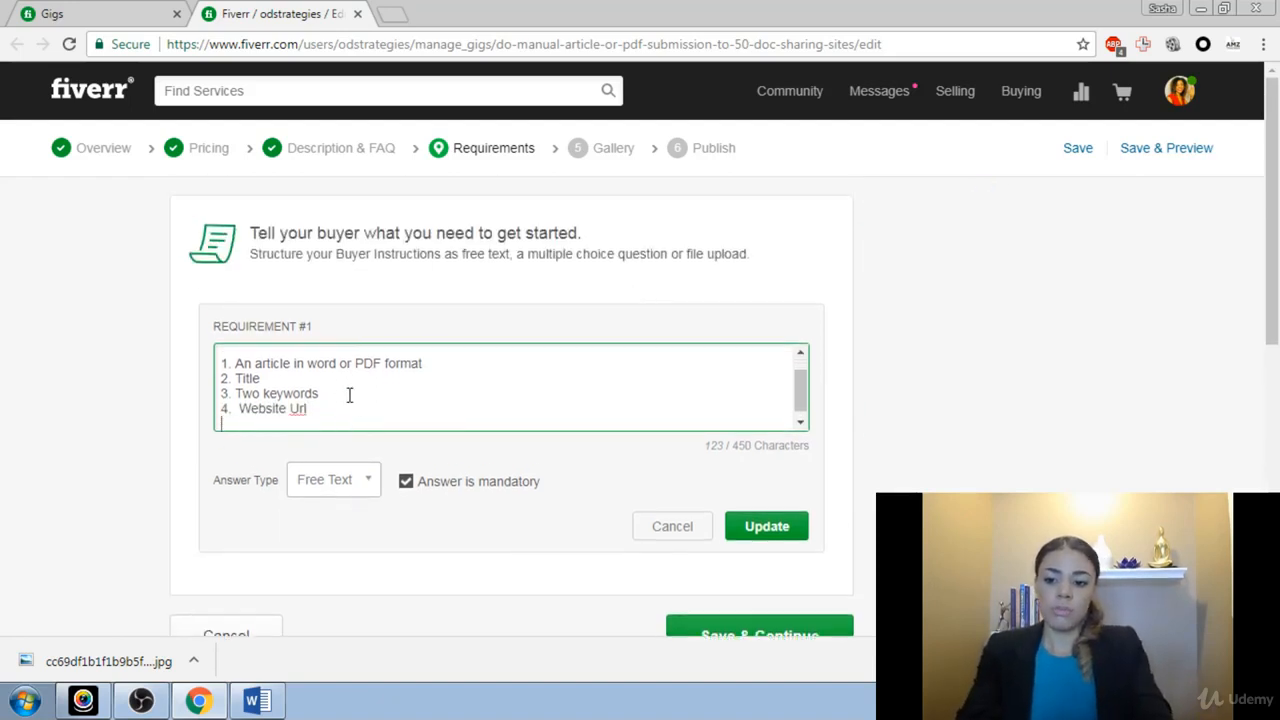
{"action": "type", "text": "5."}
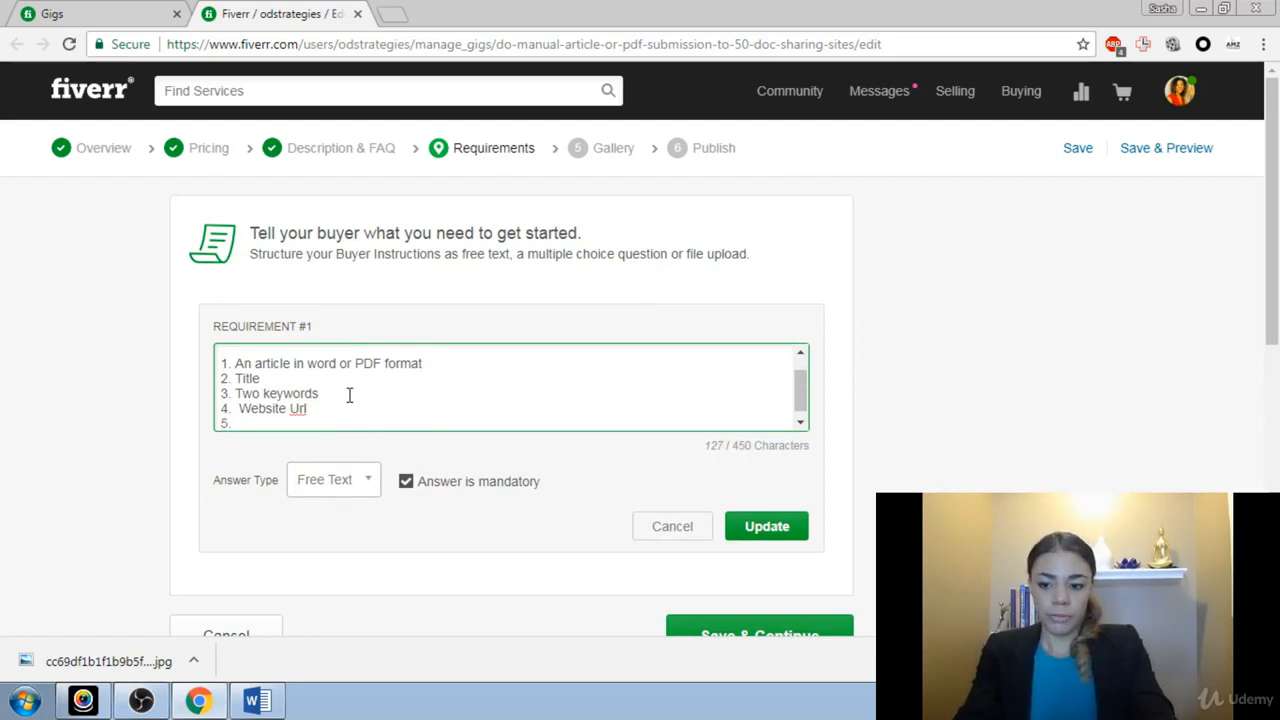
{"action": "key", "text": "BackSpace"}
{"action": "key", "text": "BackSpace"}
{"action": "key", "text": "BackSpace"}
{"action": "key", "text": "BackSpace"}
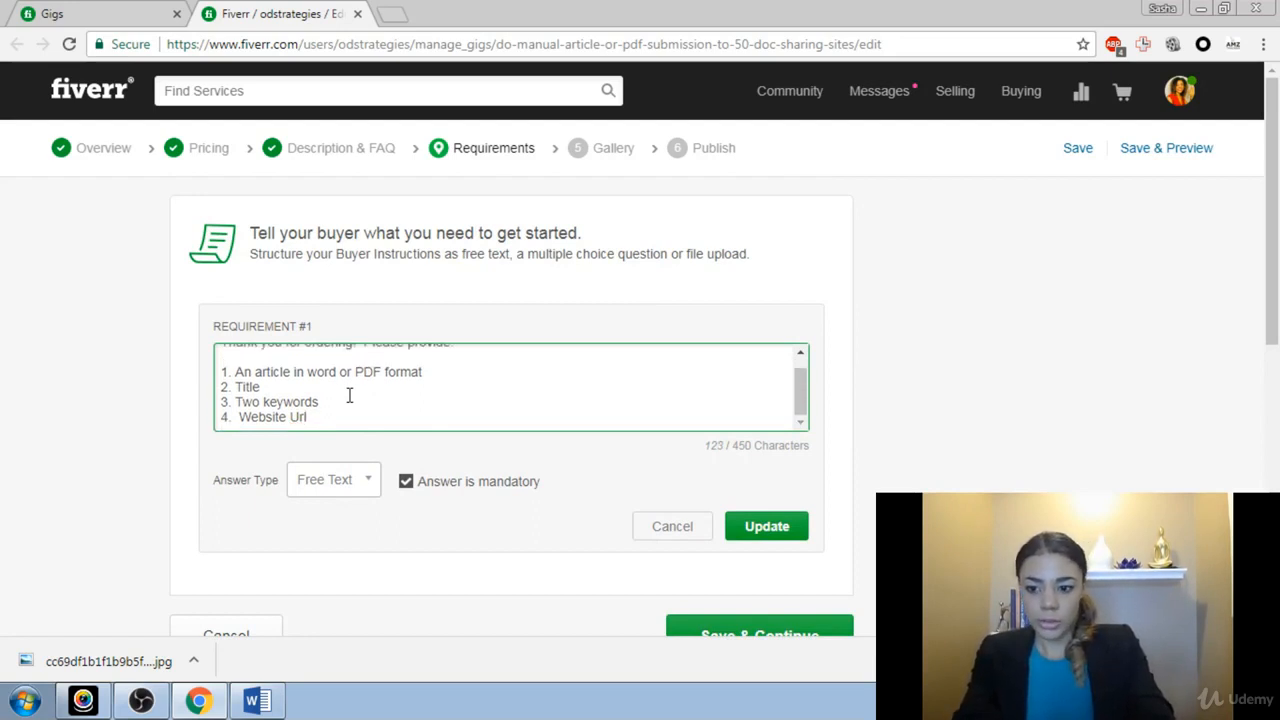
Add the line "*5. (optional) adwords login" below Website Url in Requirement #1
{"action": "key", "text": "Return"}
{"action": "type", "text": "*5. (op"}
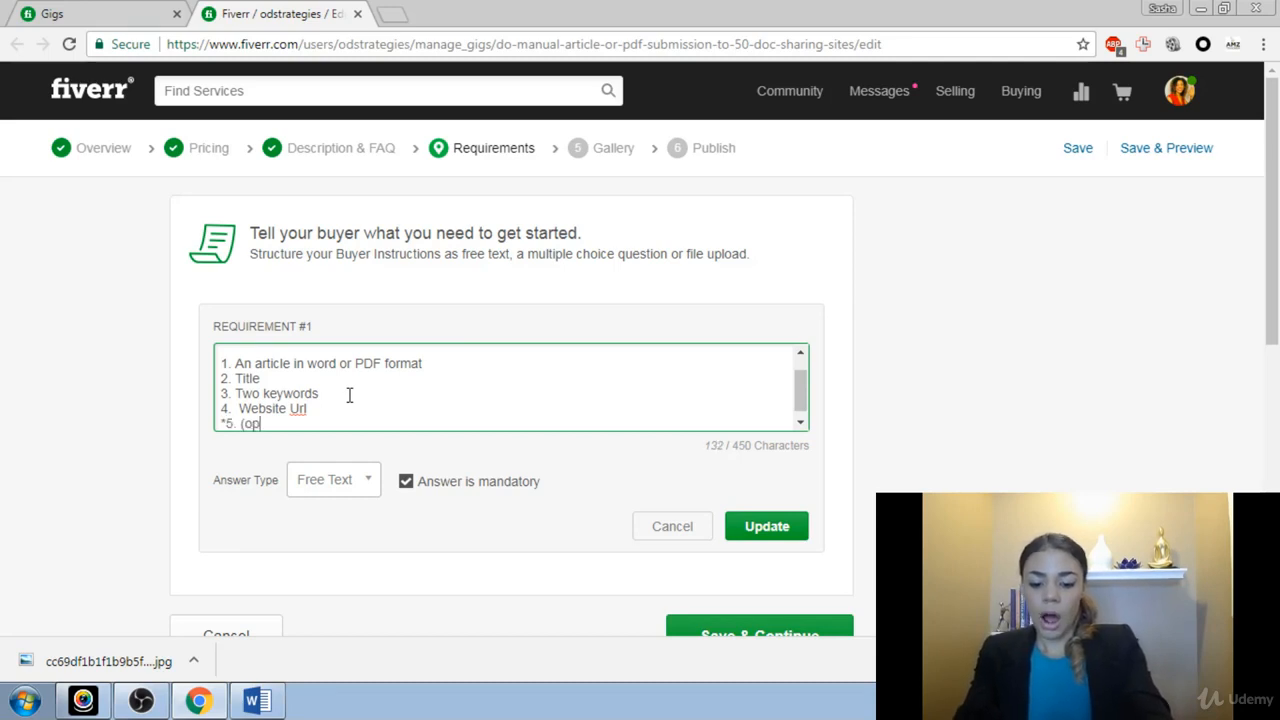
{"action": "type", "text": "tion"}
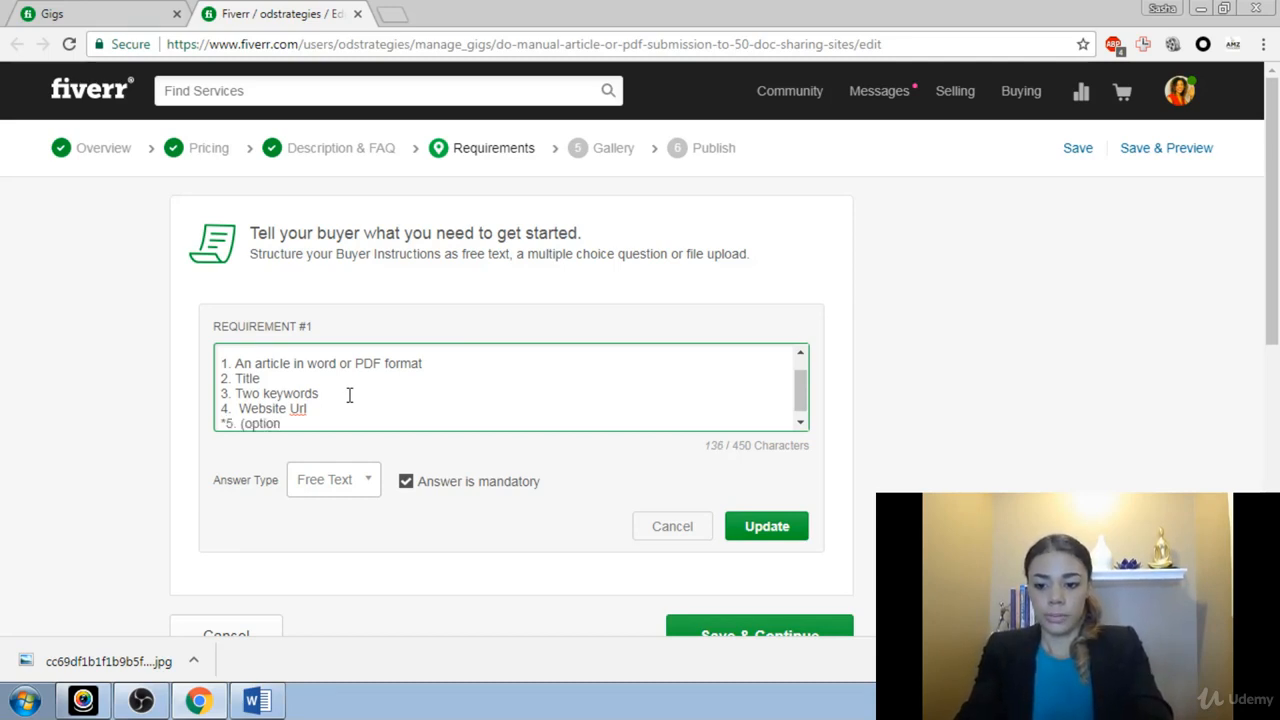
{"action": "type", "text": "al)"}
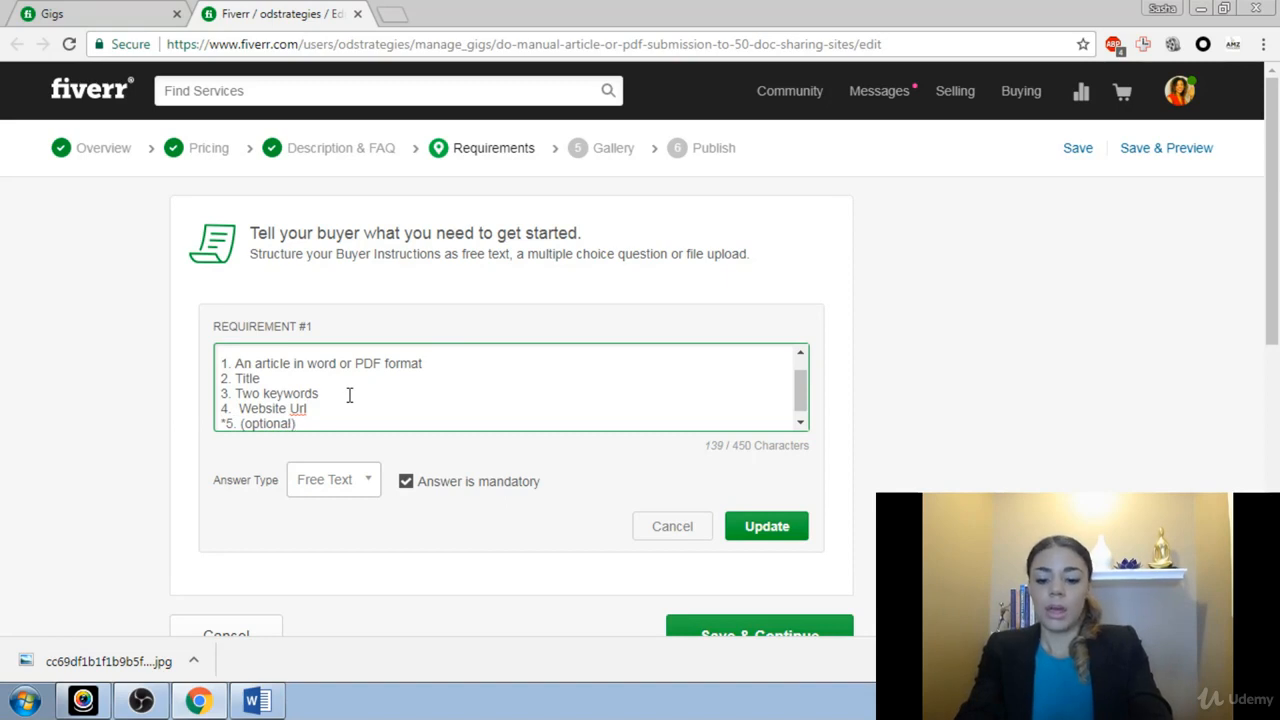
{"action": "type", "text": " adwords "}
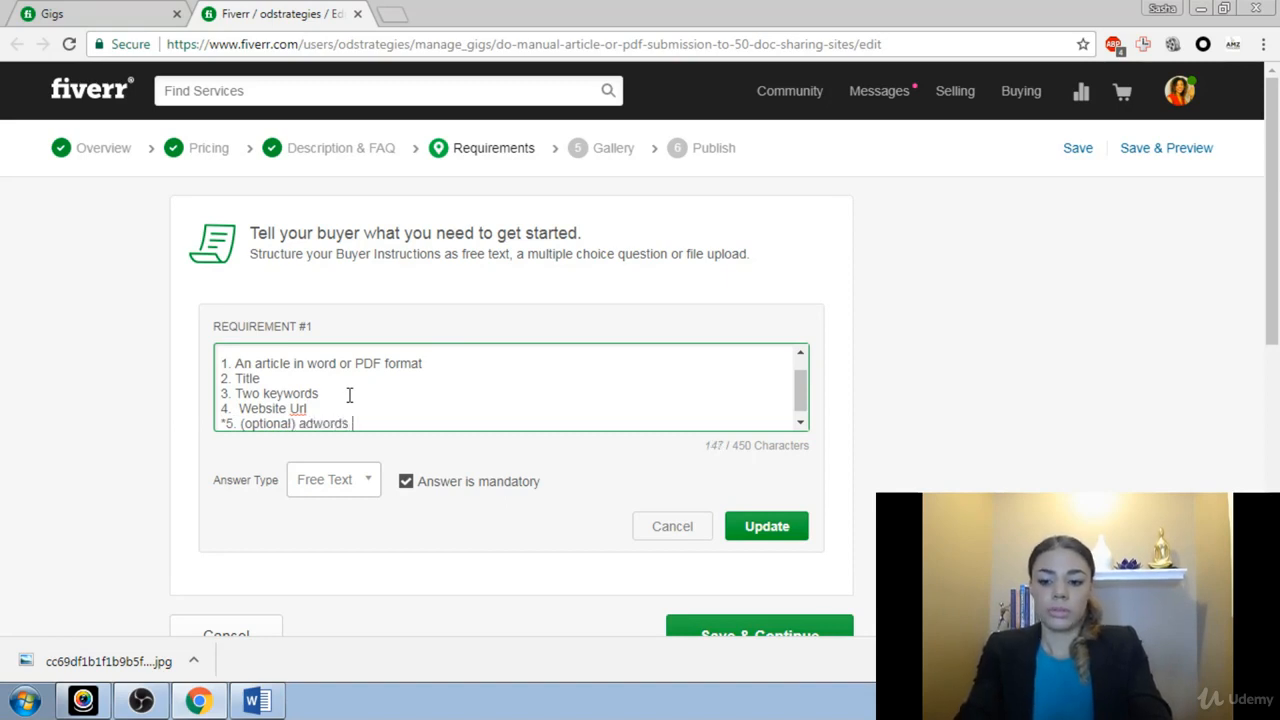
{"action": "type", "text": "login"}
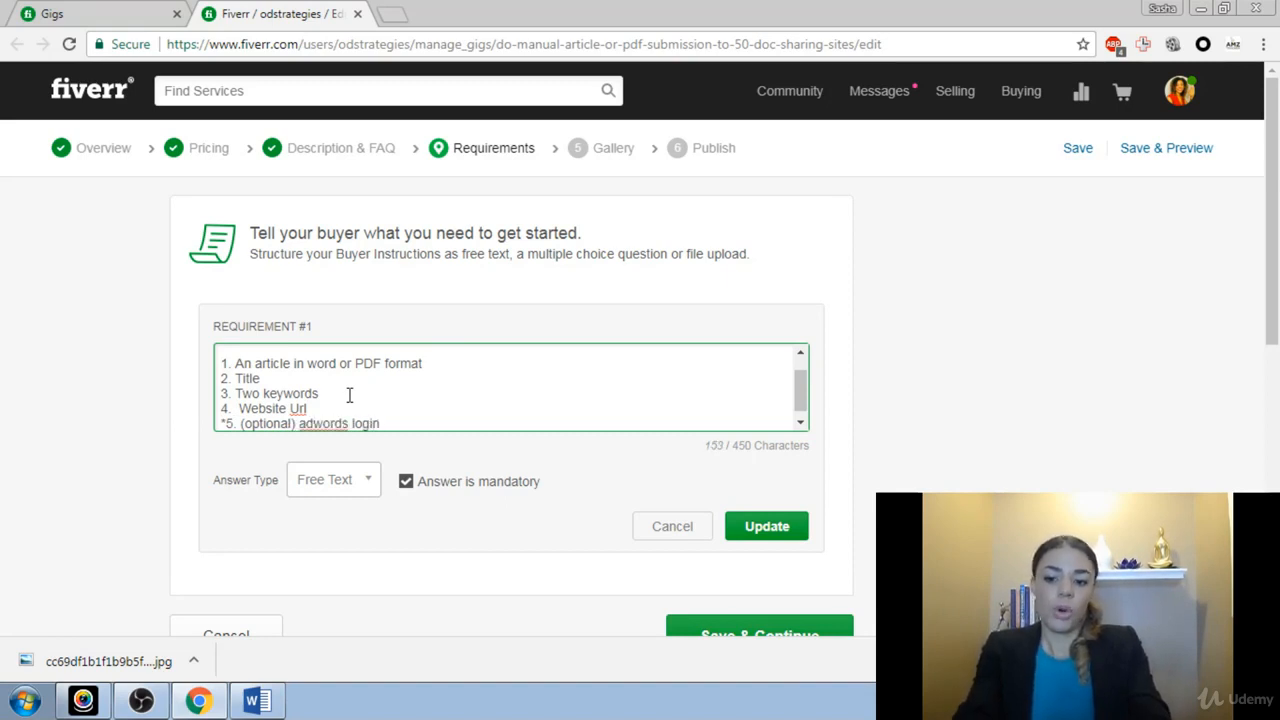
Delete the optional adwords login line from Requirement #1 so the list ends with Website Url
{"action": "key", "text": "BackSpace"}
{"action": "key", "text": "BackSpace"}
{"action": "key", "text": "BackSpace"}
{"action": "key", "text": "BackSpace"}
{"action": "key", "text": "BackSpace"}
{"action": "key", "text": "BackSpace"}
{"action": "key", "text": "BackSpace"}
{"action": "key", "text": "BackSpace"}
{"action": "key", "text": "BackSpace"}
{"action": "key", "text": "BackSpace"}
{"action": "key", "text": "BackSpace"}
{"action": "key", "text": "BackSpace"}
{"action": "key", "text": "BackSpace"}
{"action": "key", "text": "BackSpace"}
{"action": "key", "text": "BackSpace"}
{"action": "key", "text": "BackSpace"}
{"action": "key", "text": "BackSpace"}
{"action": "key", "text": "BackSpace"}
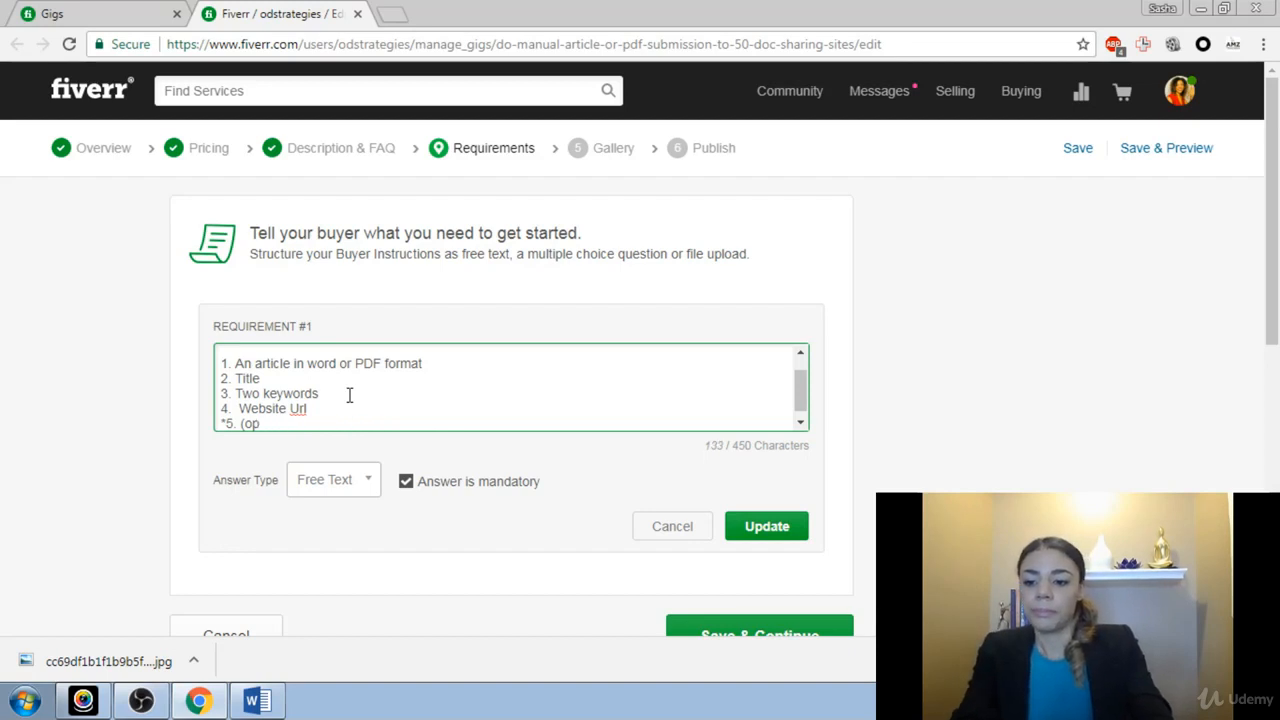
{"action": "key", "text": "BackSpace"}
{"action": "key", "text": "BackSpace"}
{"action": "key", "text": "BackSpace"}
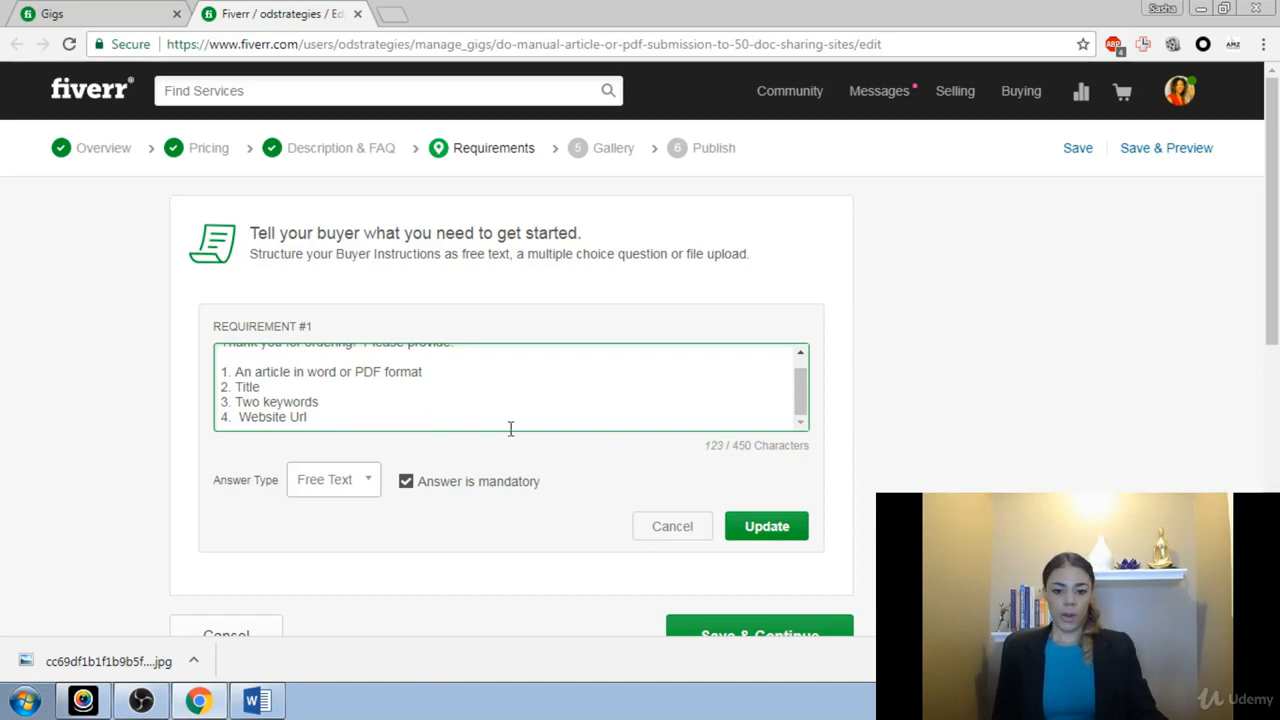
{"action": "scroll", "coordinate": [600, 370], "scroll_direction": "down", "scroll_amount": 1}
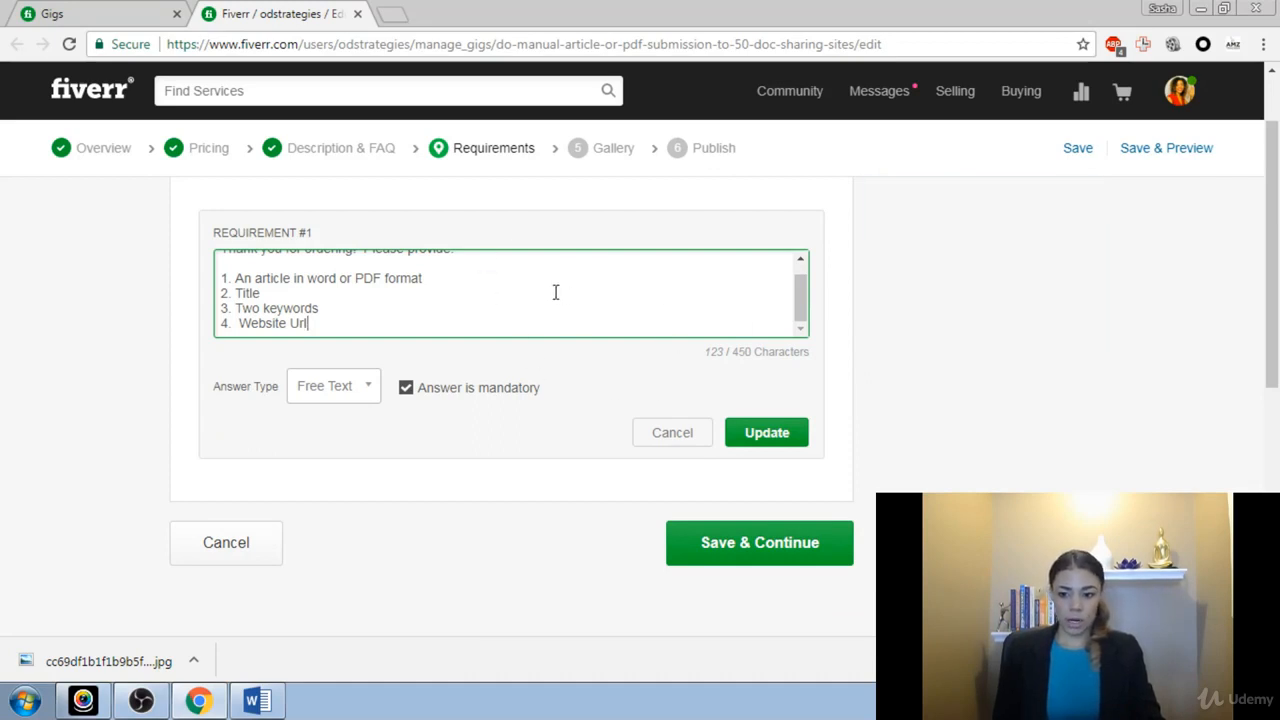
{"action": "scroll", "coordinate": [580, 315], "scroll_direction": "up", "scroll_amount": 1}
{"action": "scroll", "coordinate": [602, 312], "scroll_direction": "down", "scroll_amount": 1}
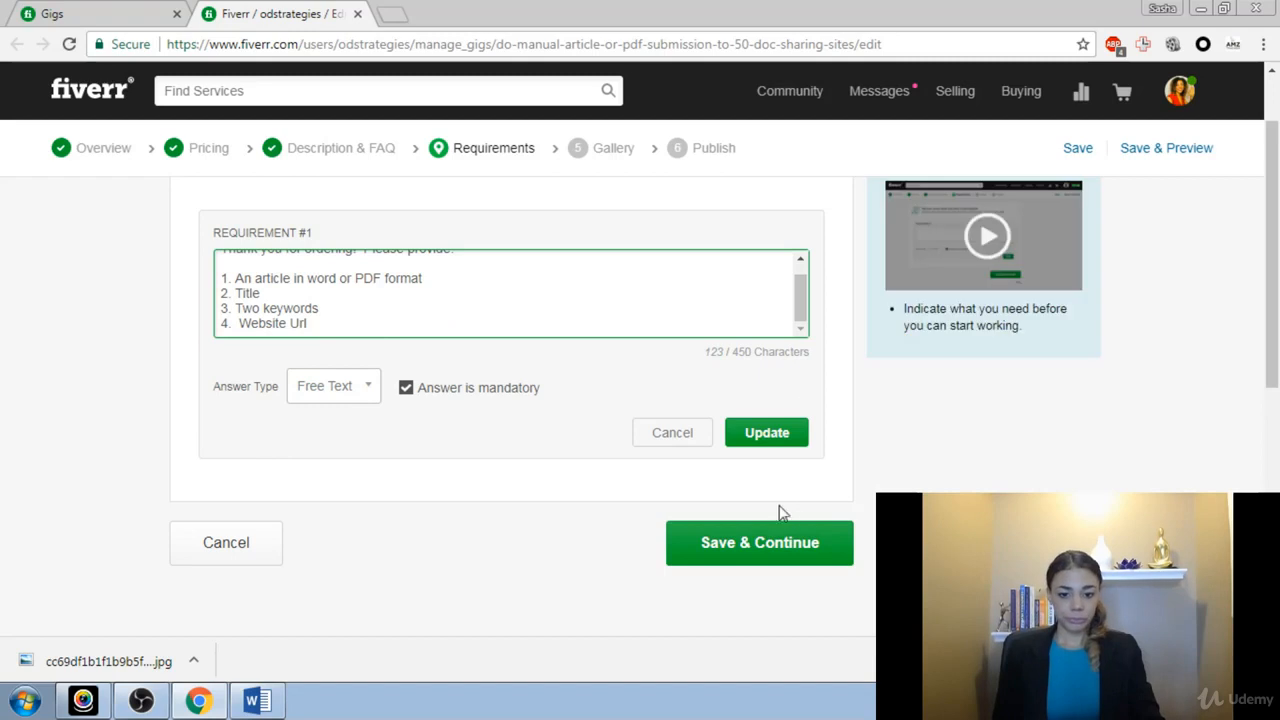
{"action": "scroll", "coordinate": [650, 292], "scroll_direction": "up", "scroll_amount": 1}
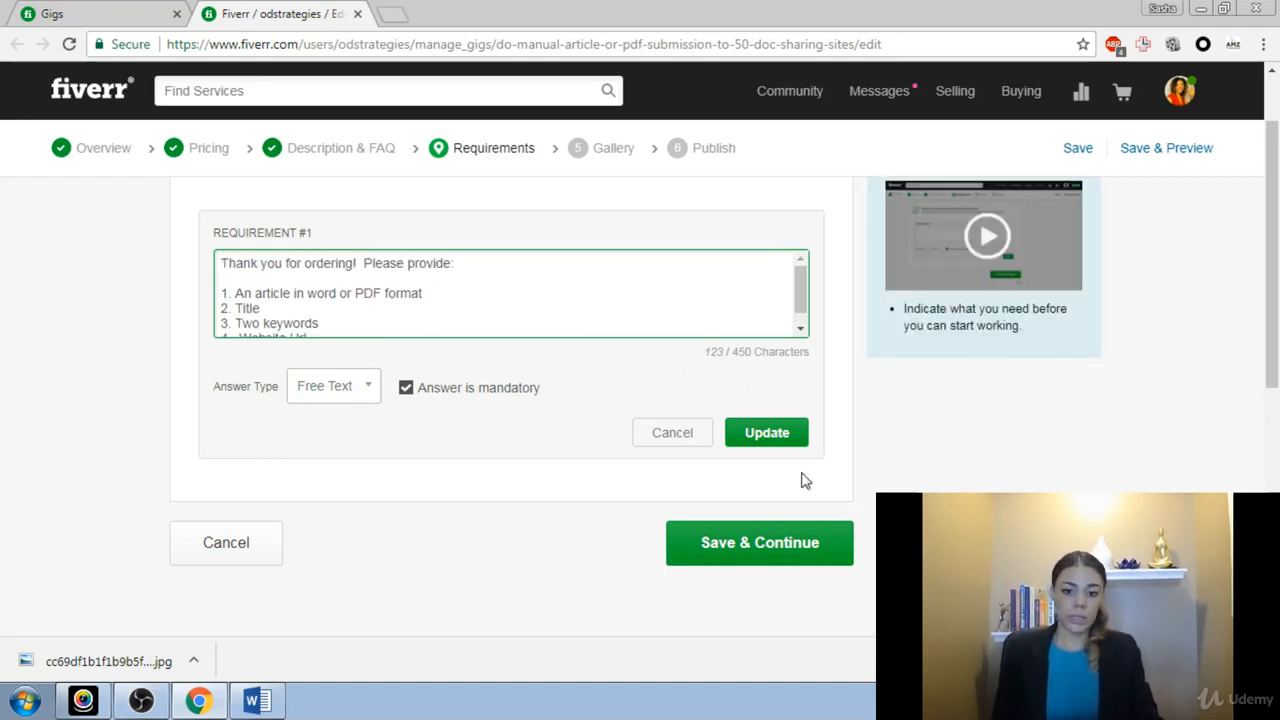
Save the buyer requirements and continue to the gig's Gallery section
{"action": "left_click", "coordinate": [770, 550]}
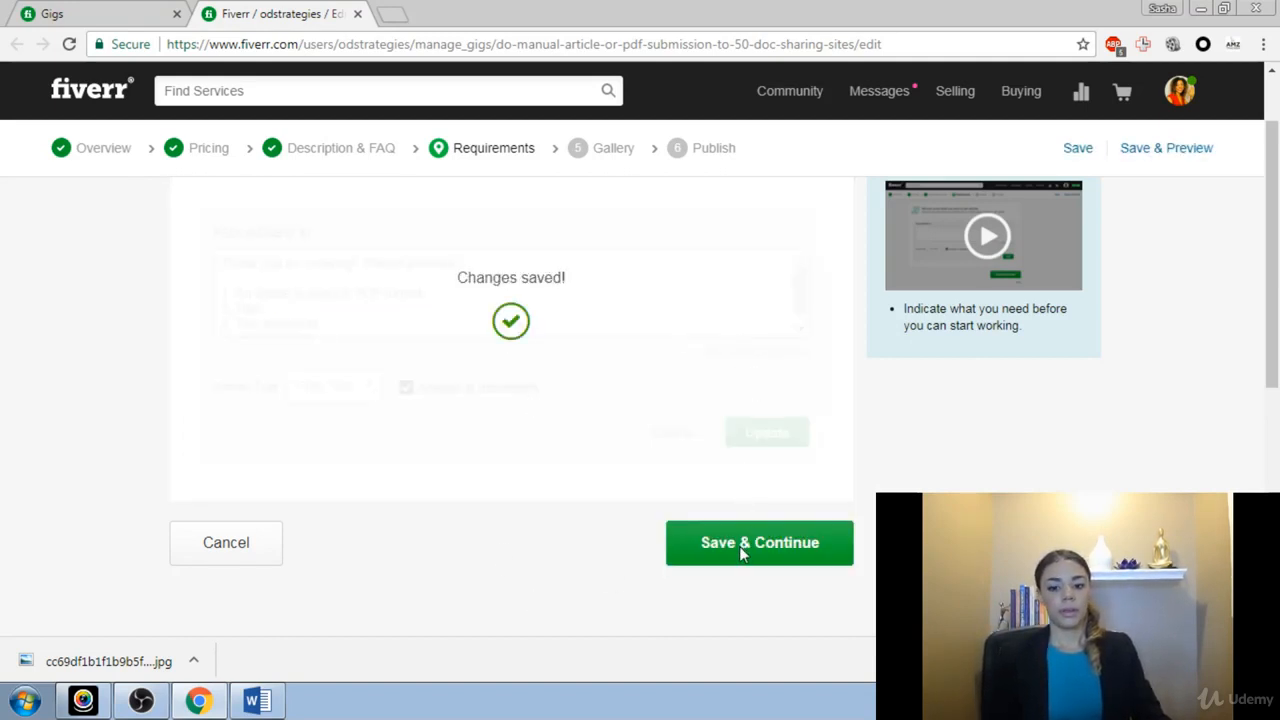
{"action": "left_click", "coordinate": [585, 153]}
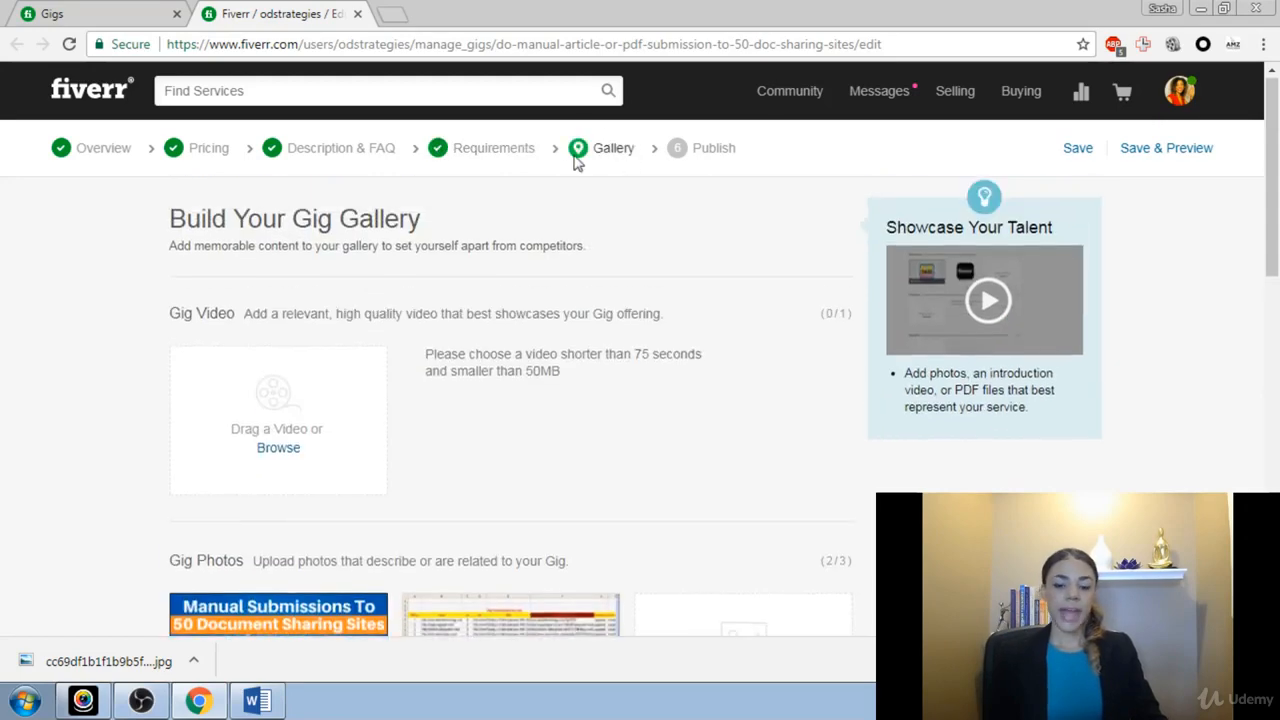
Examine the gig gallery's video, photo and PDF sections, including their upload guidelines and the photos already added
{"action": "scroll", "coordinate": [700, 282], "scroll_direction": "down", "scroll_amount": 1}
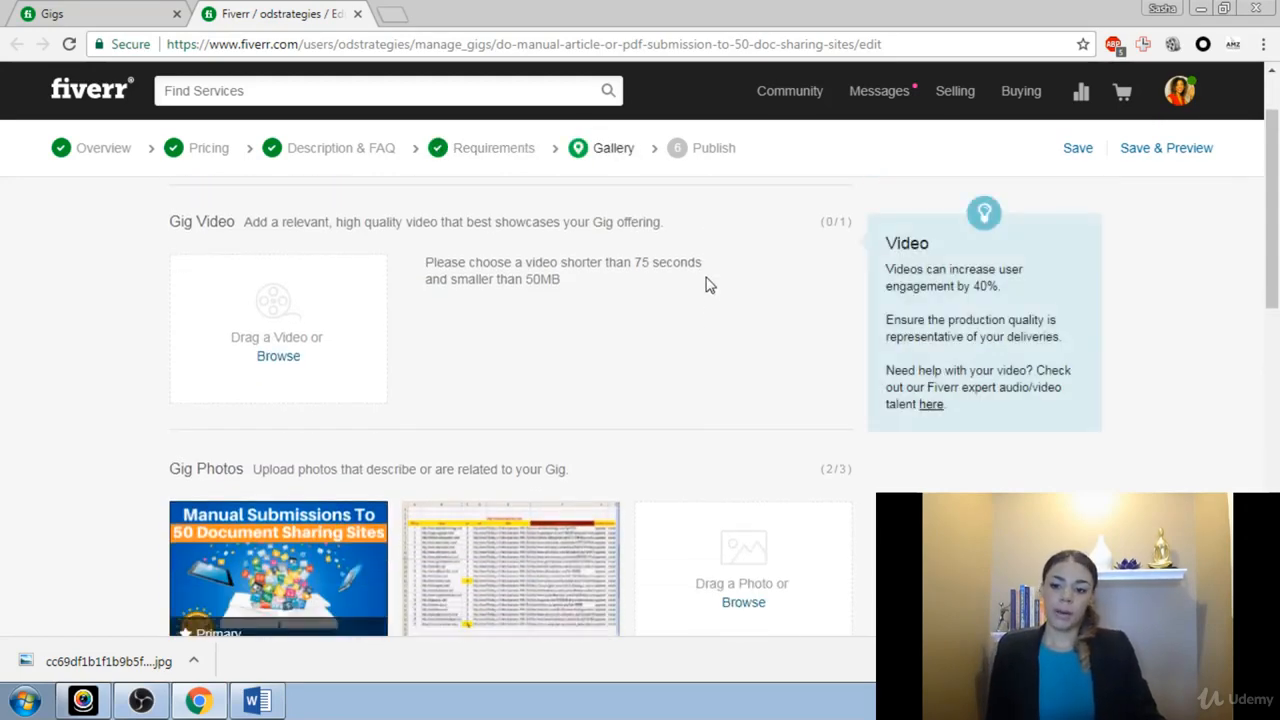
{"action": "scroll", "coordinate": [705, 285], "scroll_direction": "down", "scroll_amount": 1}
{"action": "mouse_move", "coordinate": [244, 423]}
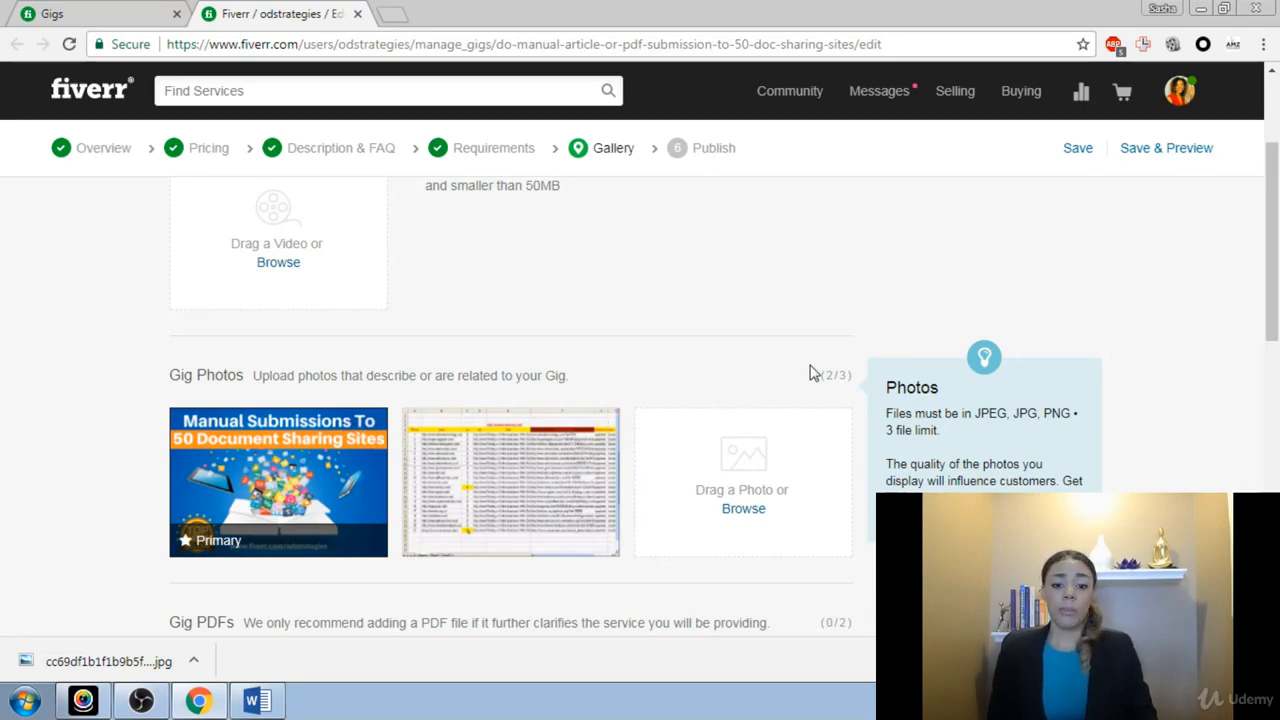
{"action": "scroll", "coordinate": [812, 385], "scroll_direction": "up", "scroll_amount": 2}
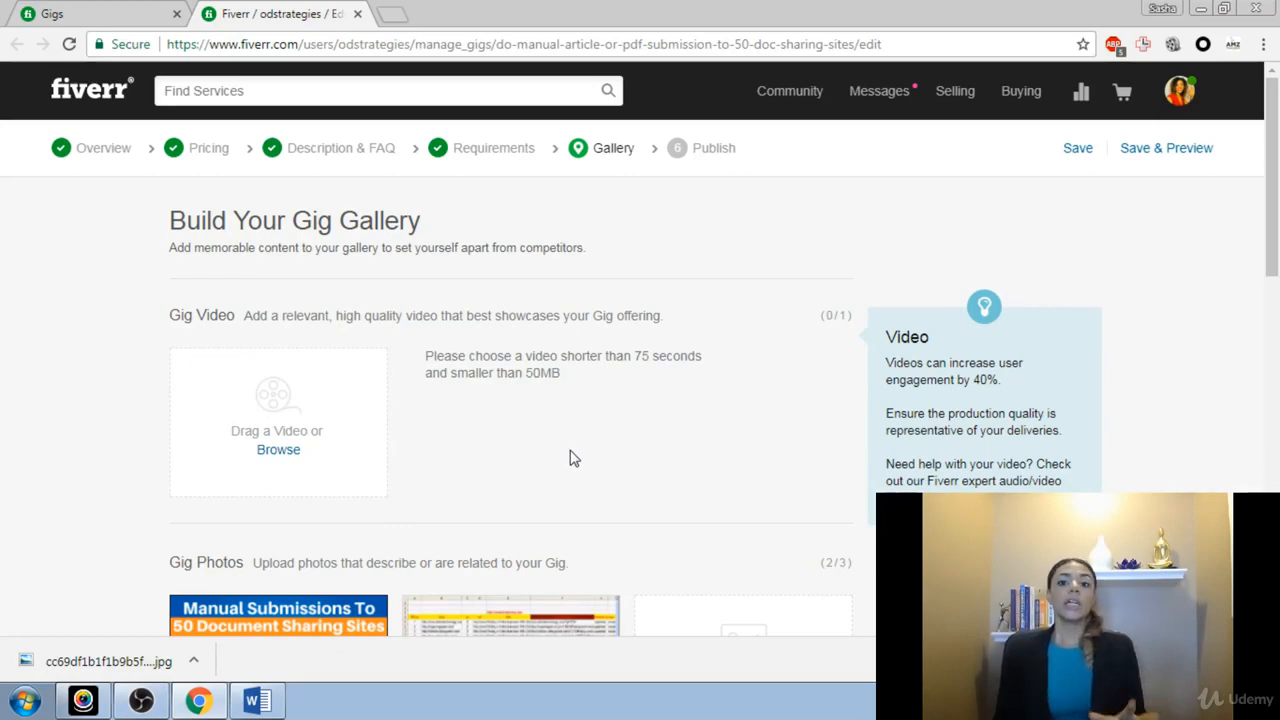
{"action": "scroll", "coordinate": [571, 457], "scroll_direction": "down", "scroll_amount": 1}
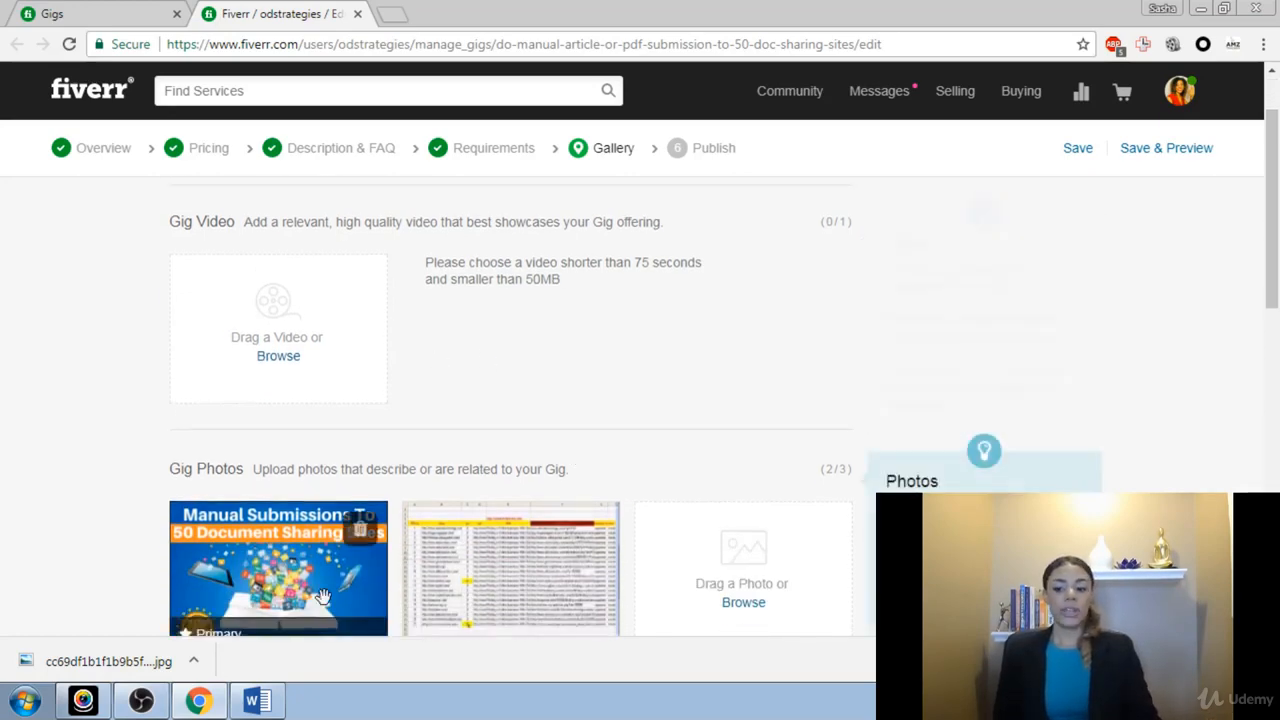
{"action": "mouse_move", "coordinate": [285, 345]}
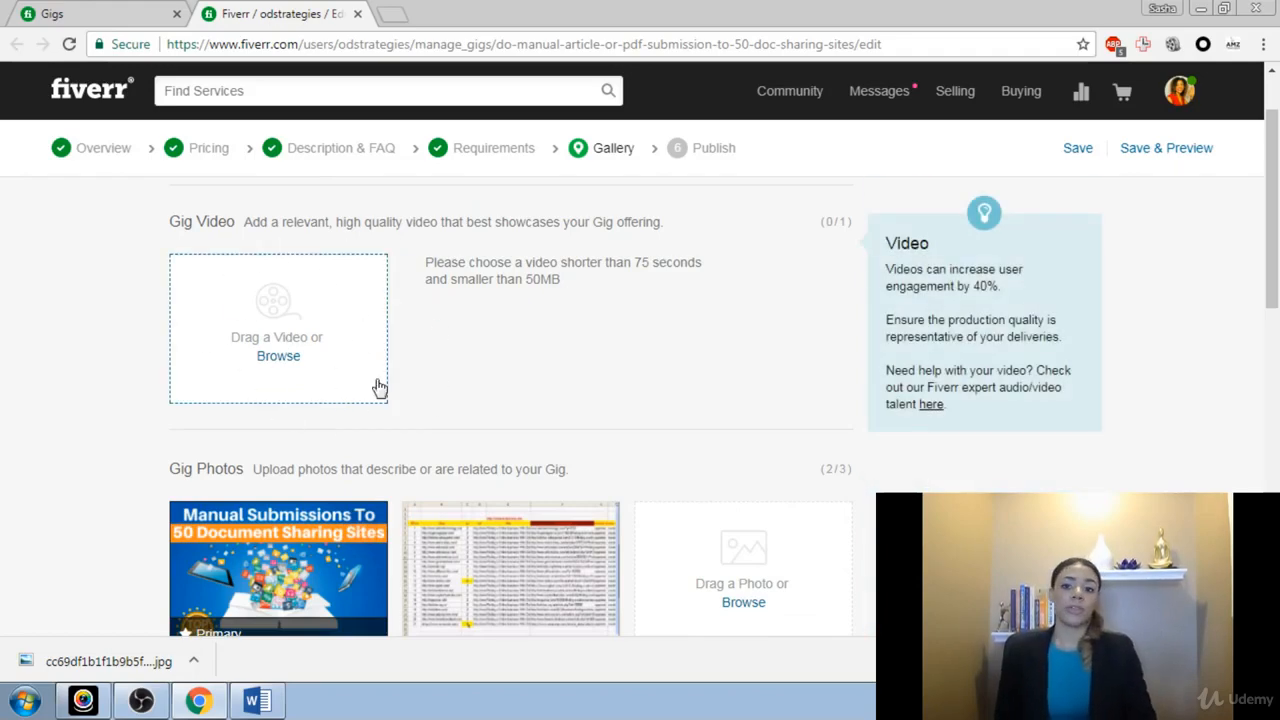
{"action": "scroll", "coordinate": [736, 342], "scroll_direction": "down", "scroll_amount": 2}
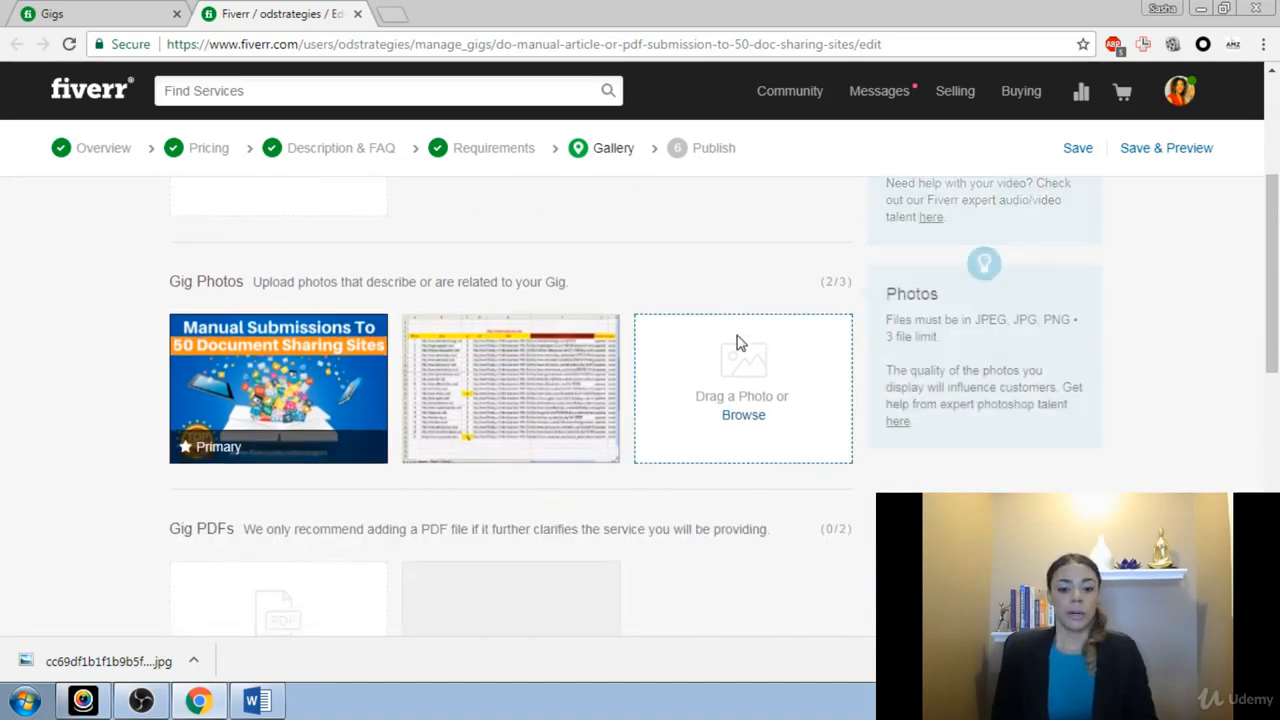
{"action": "scroll", "coordinate": [736, 342], "scroll_direction": "down", "scroll_amount": 2}
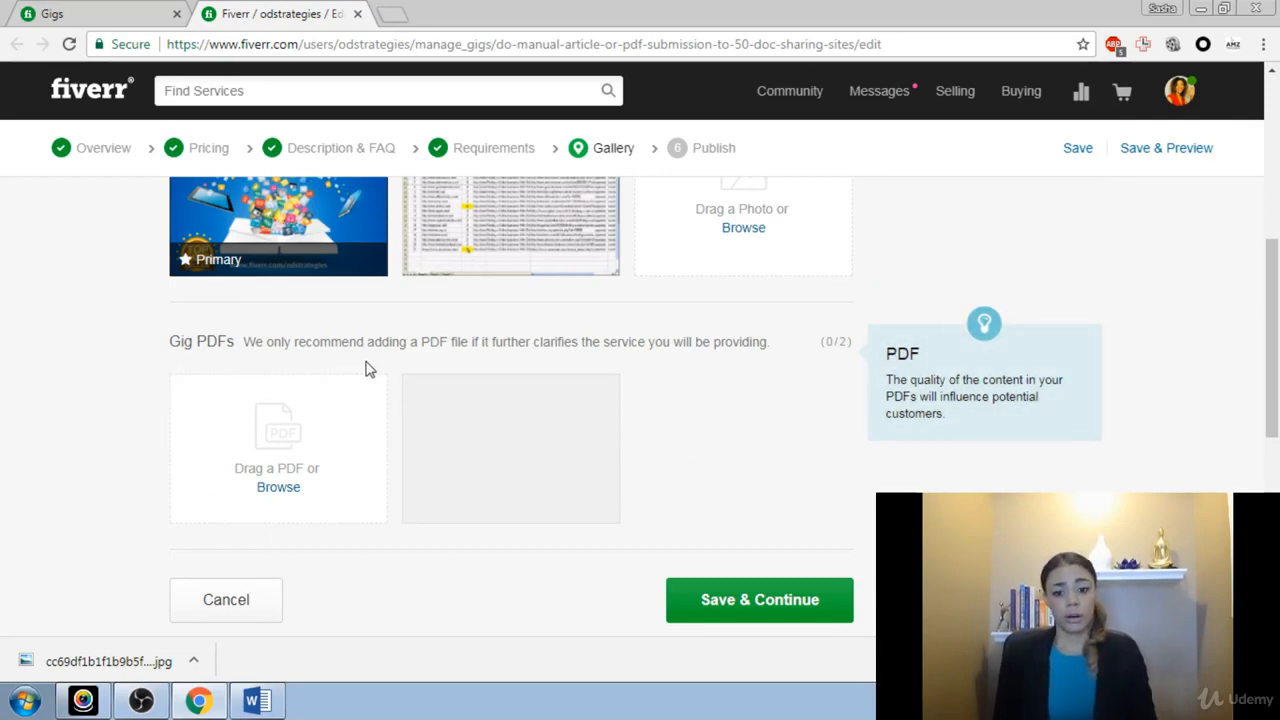
{"action": "scroll", "coordinate": [670, 447], "scroll_direction": "up", "scroll_amount": 4}
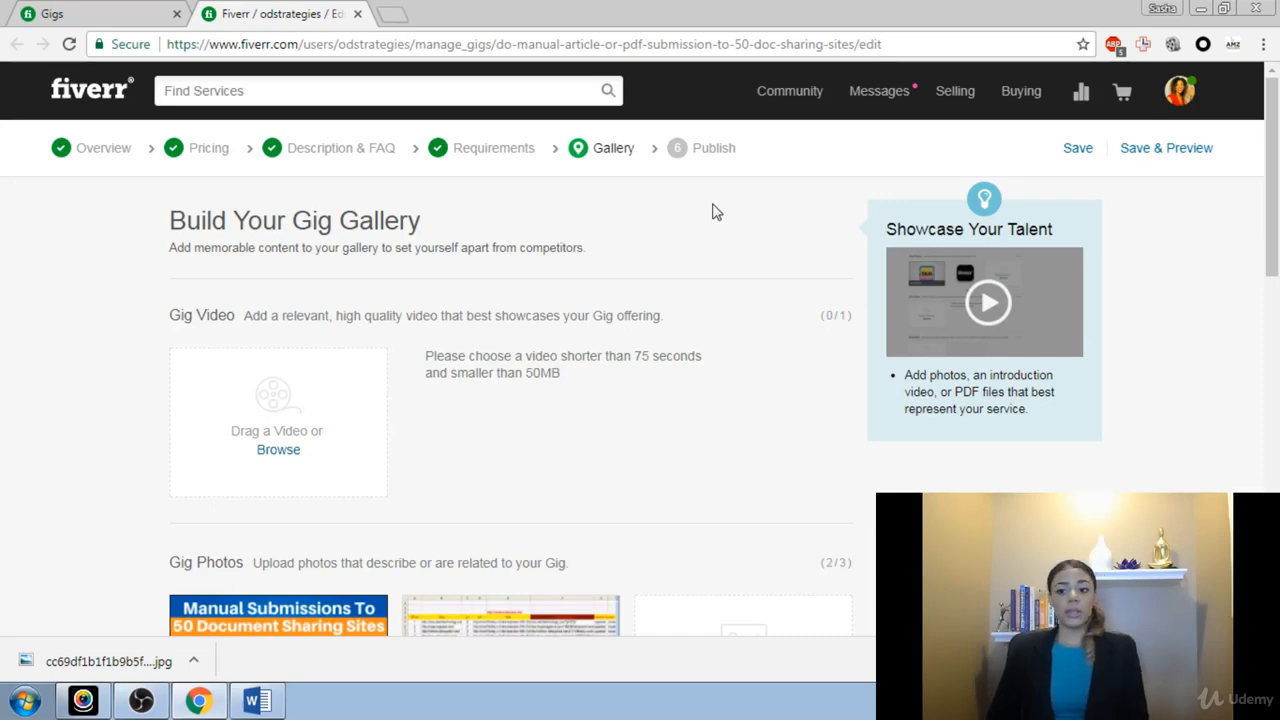
{"action": "mouse_move", "coordinate": [400, 451]}
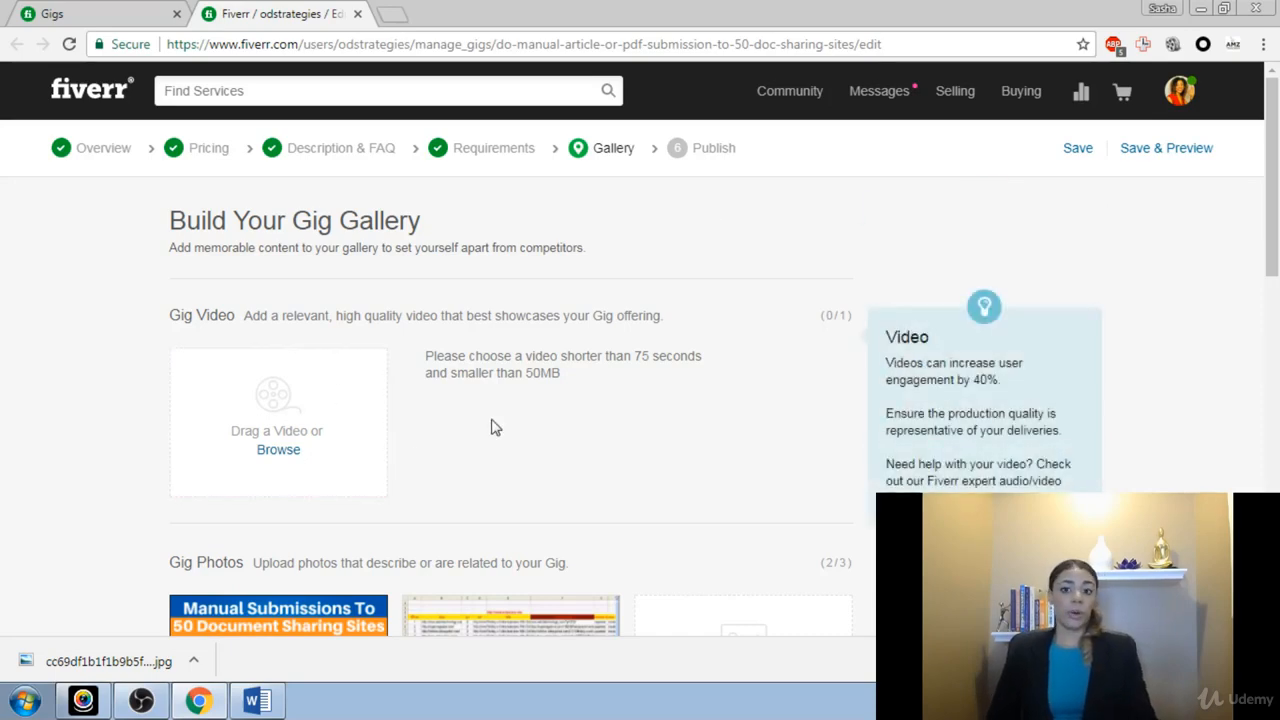